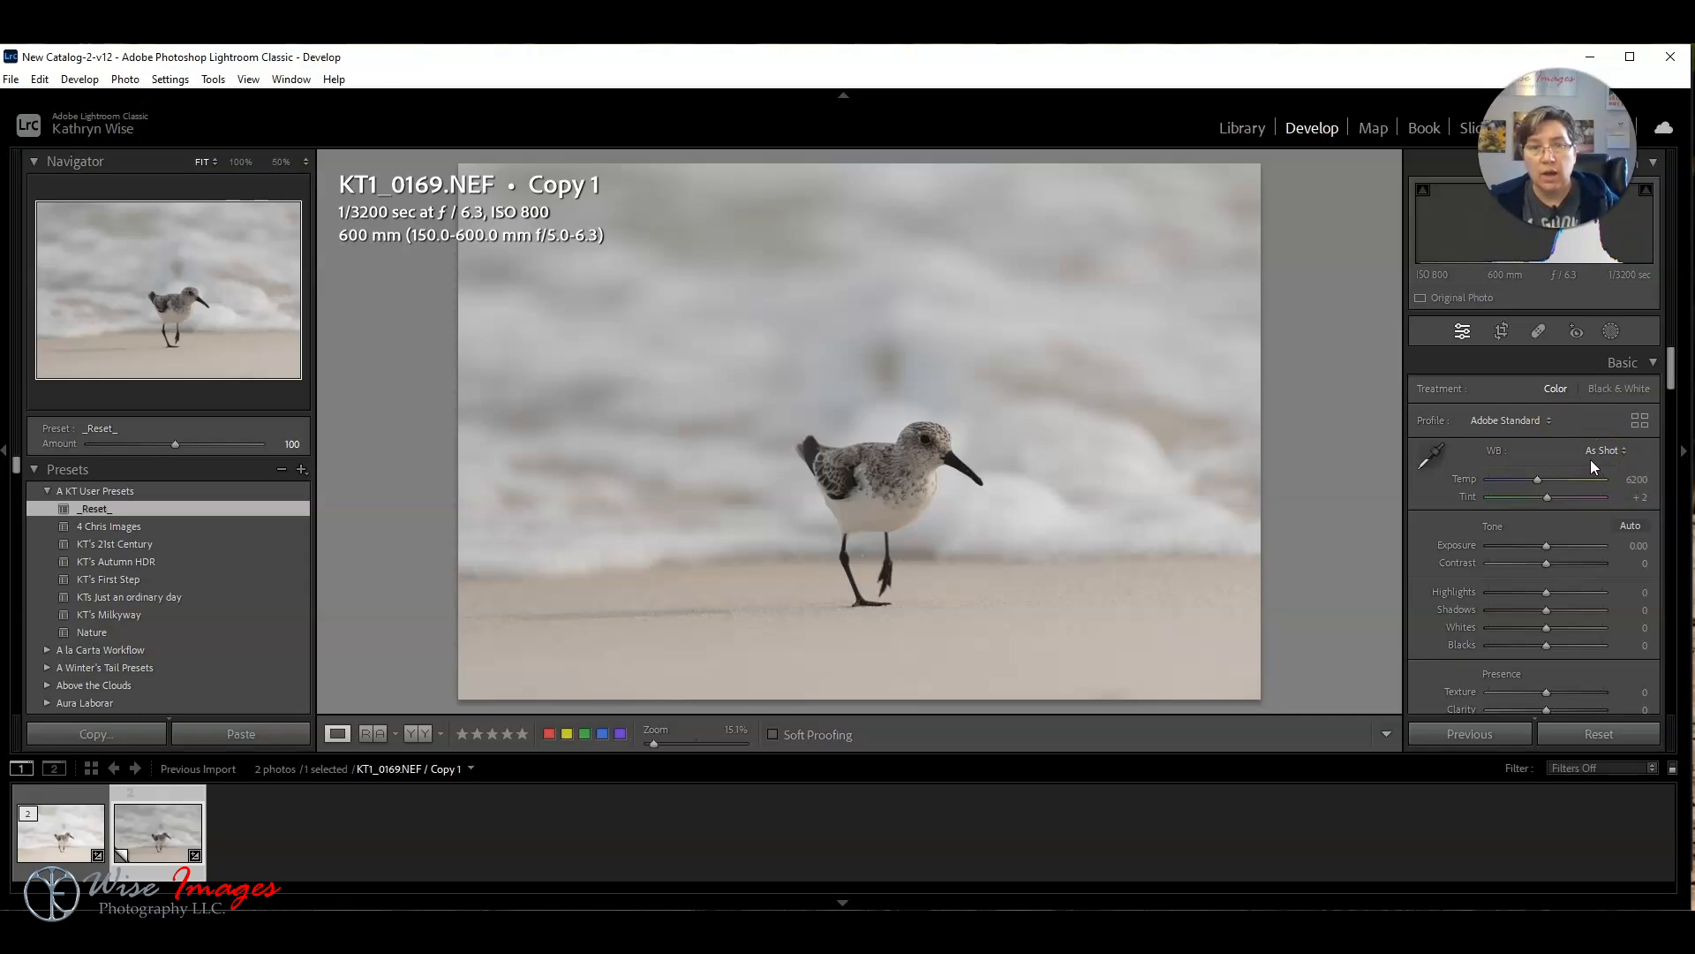
# Step: Set the bird photo's Exposure to +0.80 and its Contrast to +50
pyautogui.click(1536, 545)
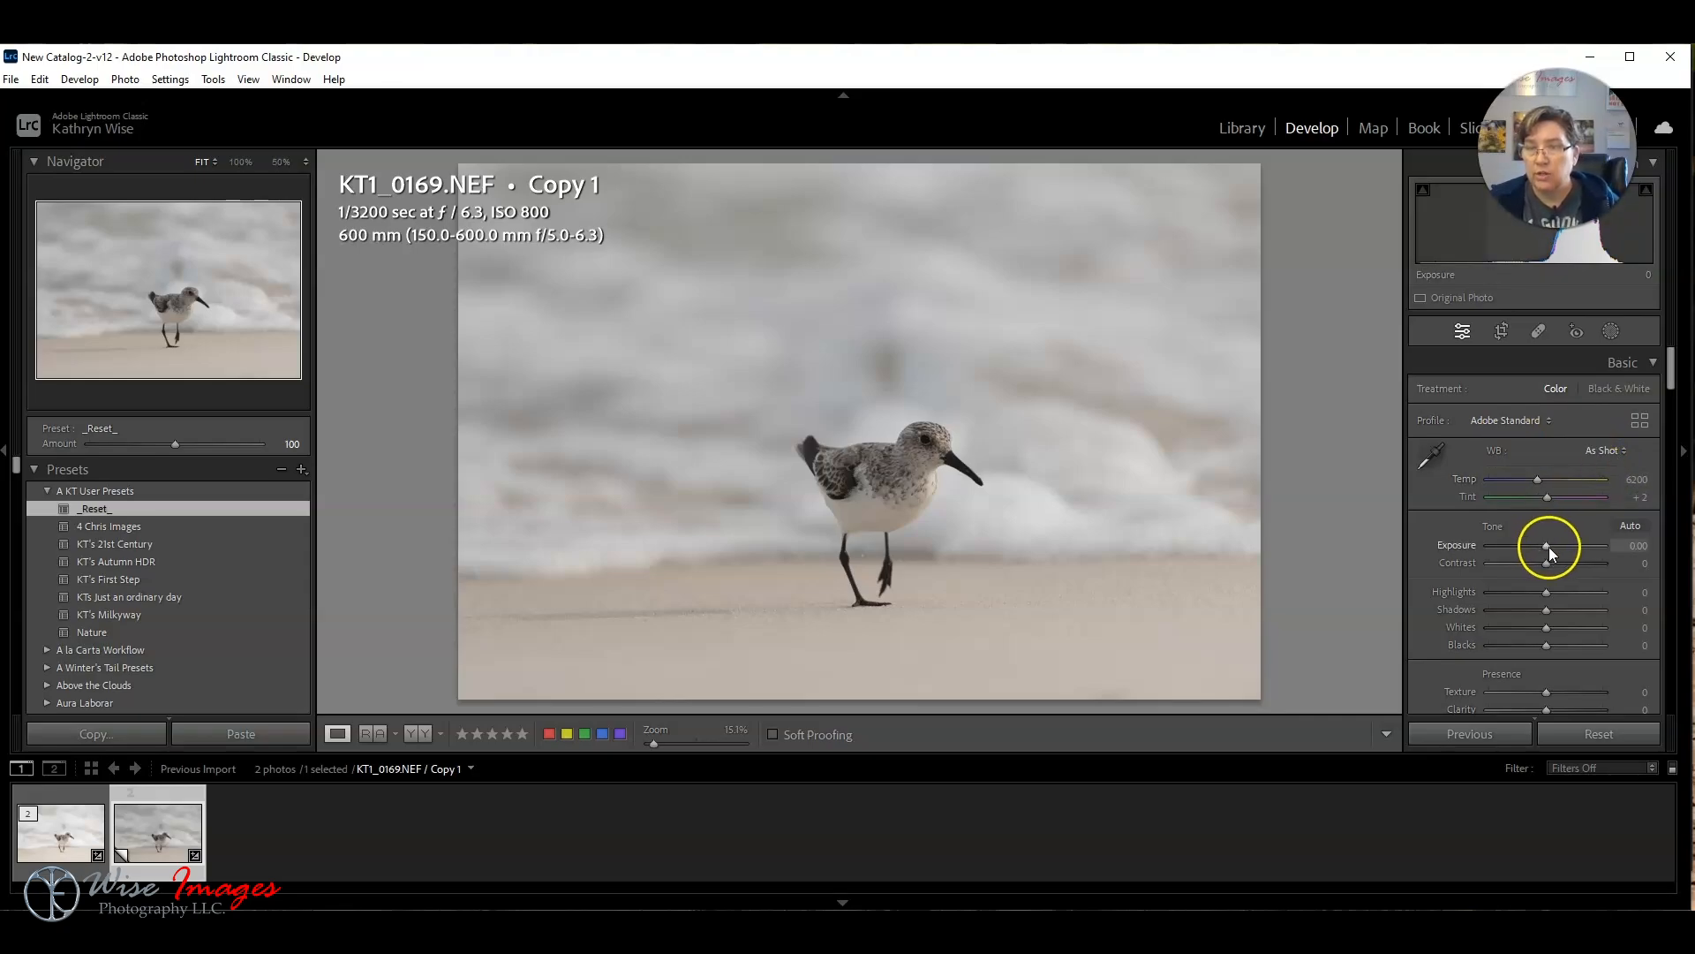
pyautogui.moveTo(1549, 546)
pyautogui.mouseDown()
pyautogui.moveTo(1574, 551)
pyautogui.moveTo(1502, 547)
pyautogui.moveTo(1554, 546)
pyautogui.mouseUp()
pyautogui.click(1635, 545)
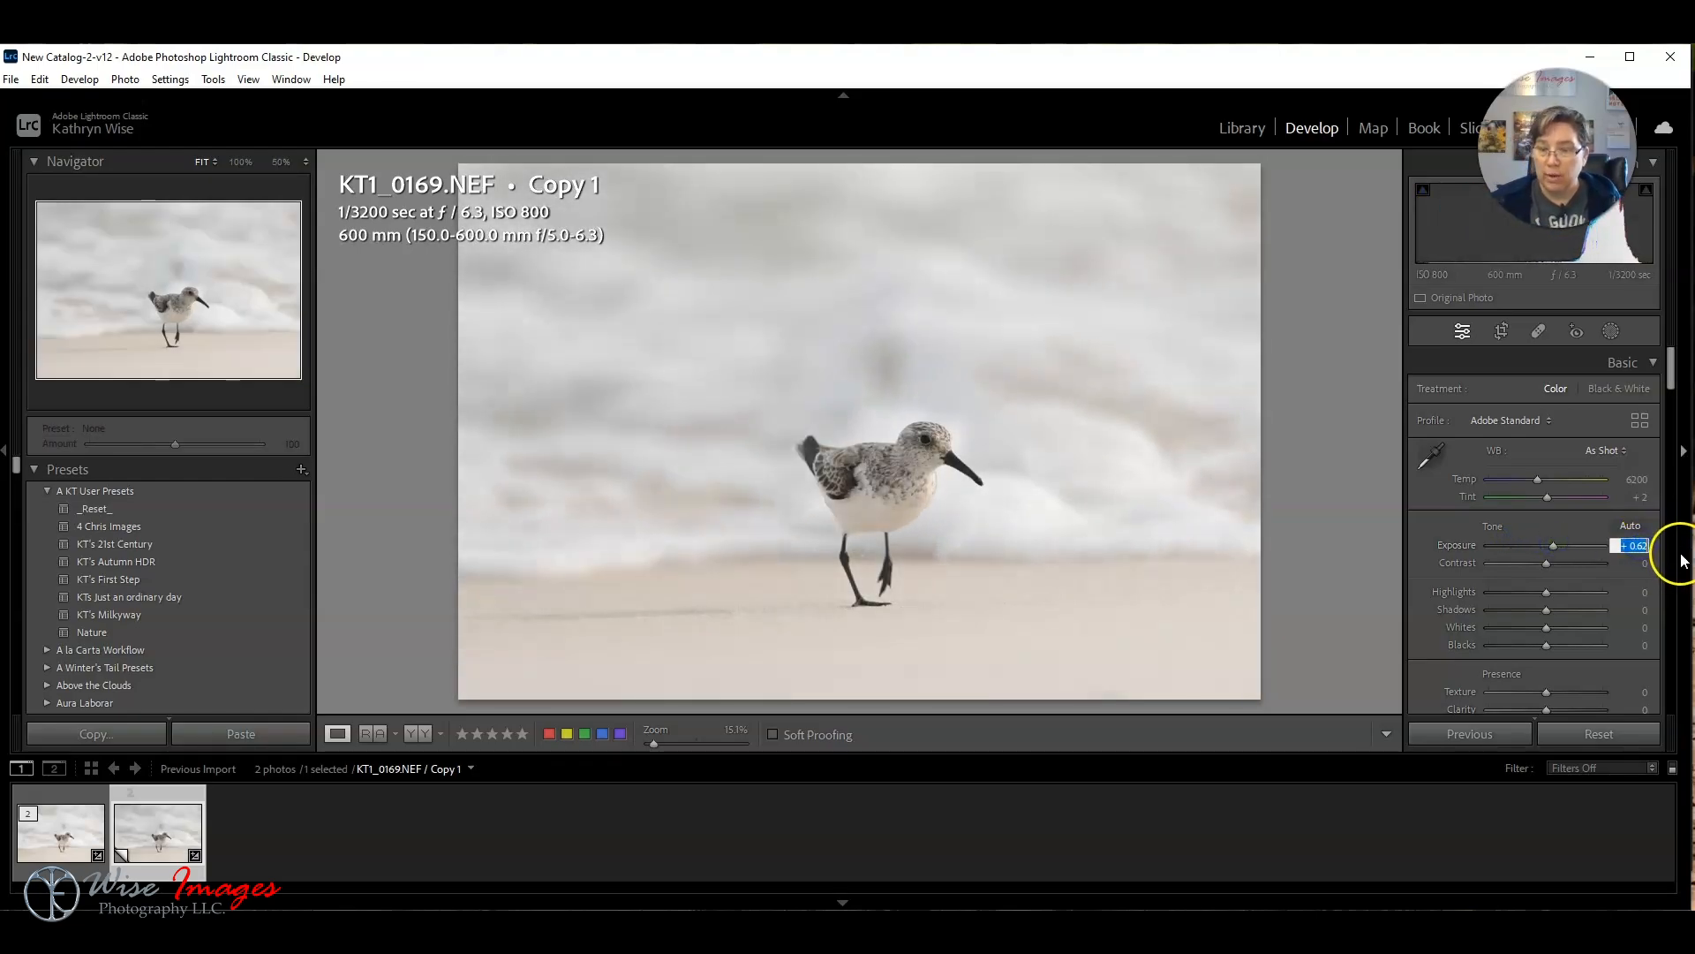
pyautogui.write('0.8')
pyautogui.press('Return')
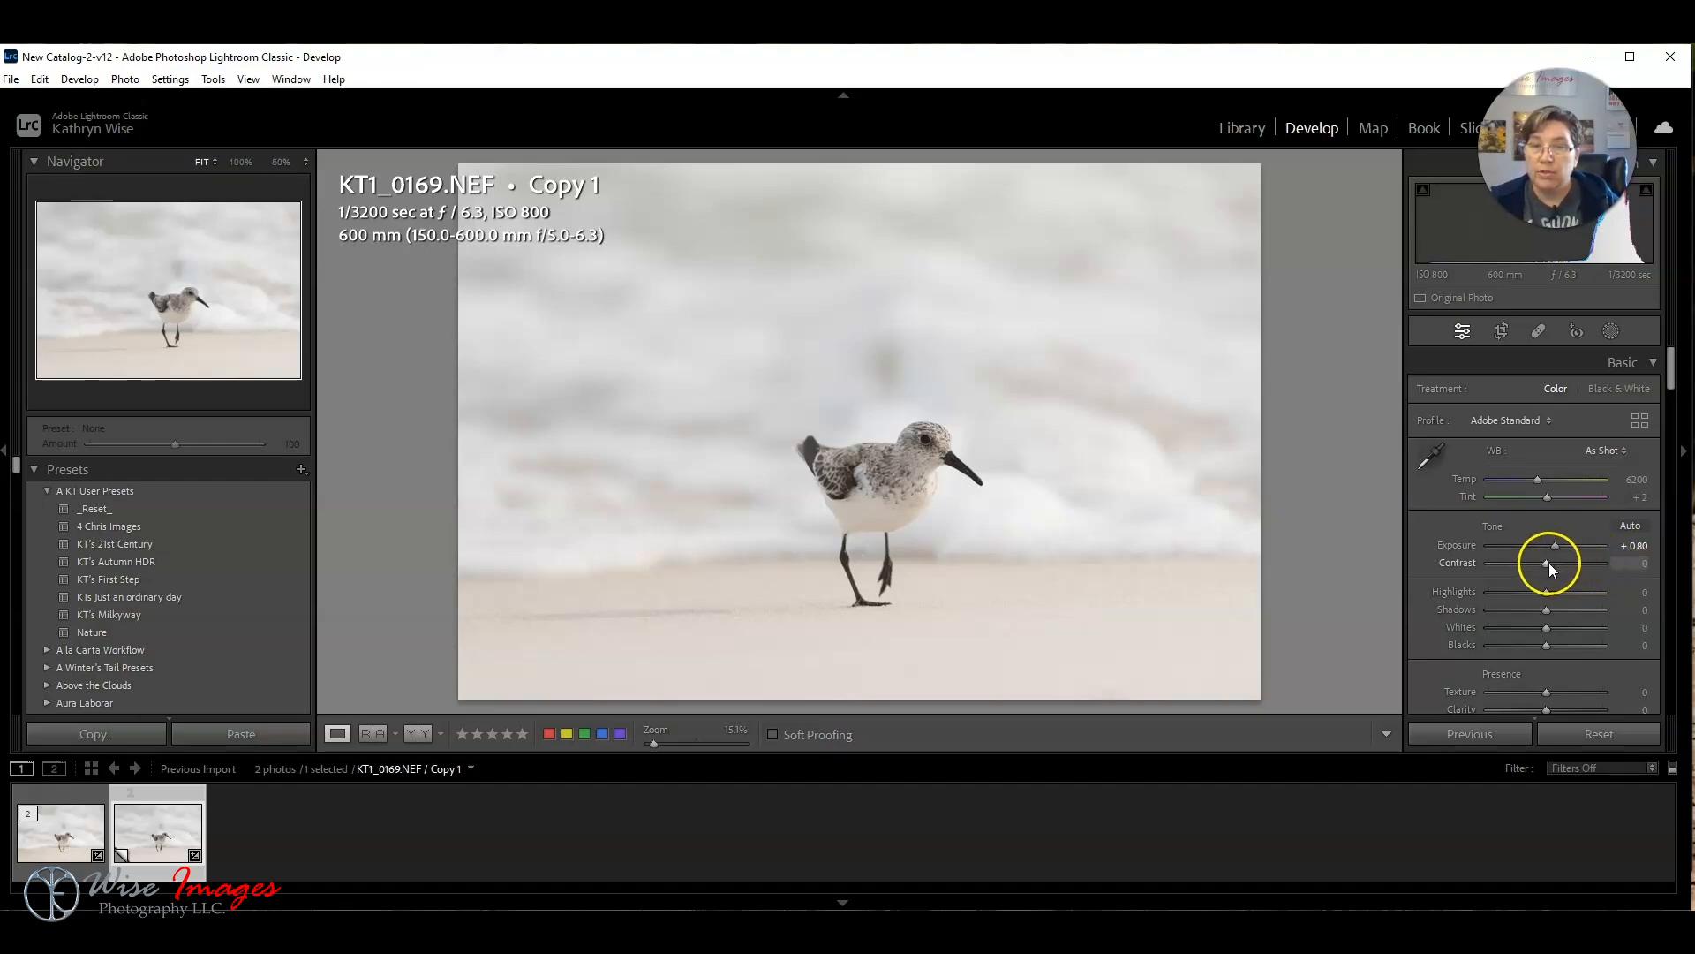
pyautogui.moveTo(1550, 564)
pyautogui.mouseDown()
pyautogui.moveTo(1591, 564)
pyautogui.moveTo(1499, 565)
pyautogui.moveTo(1567, 565)
pyautogui.mouseUp()
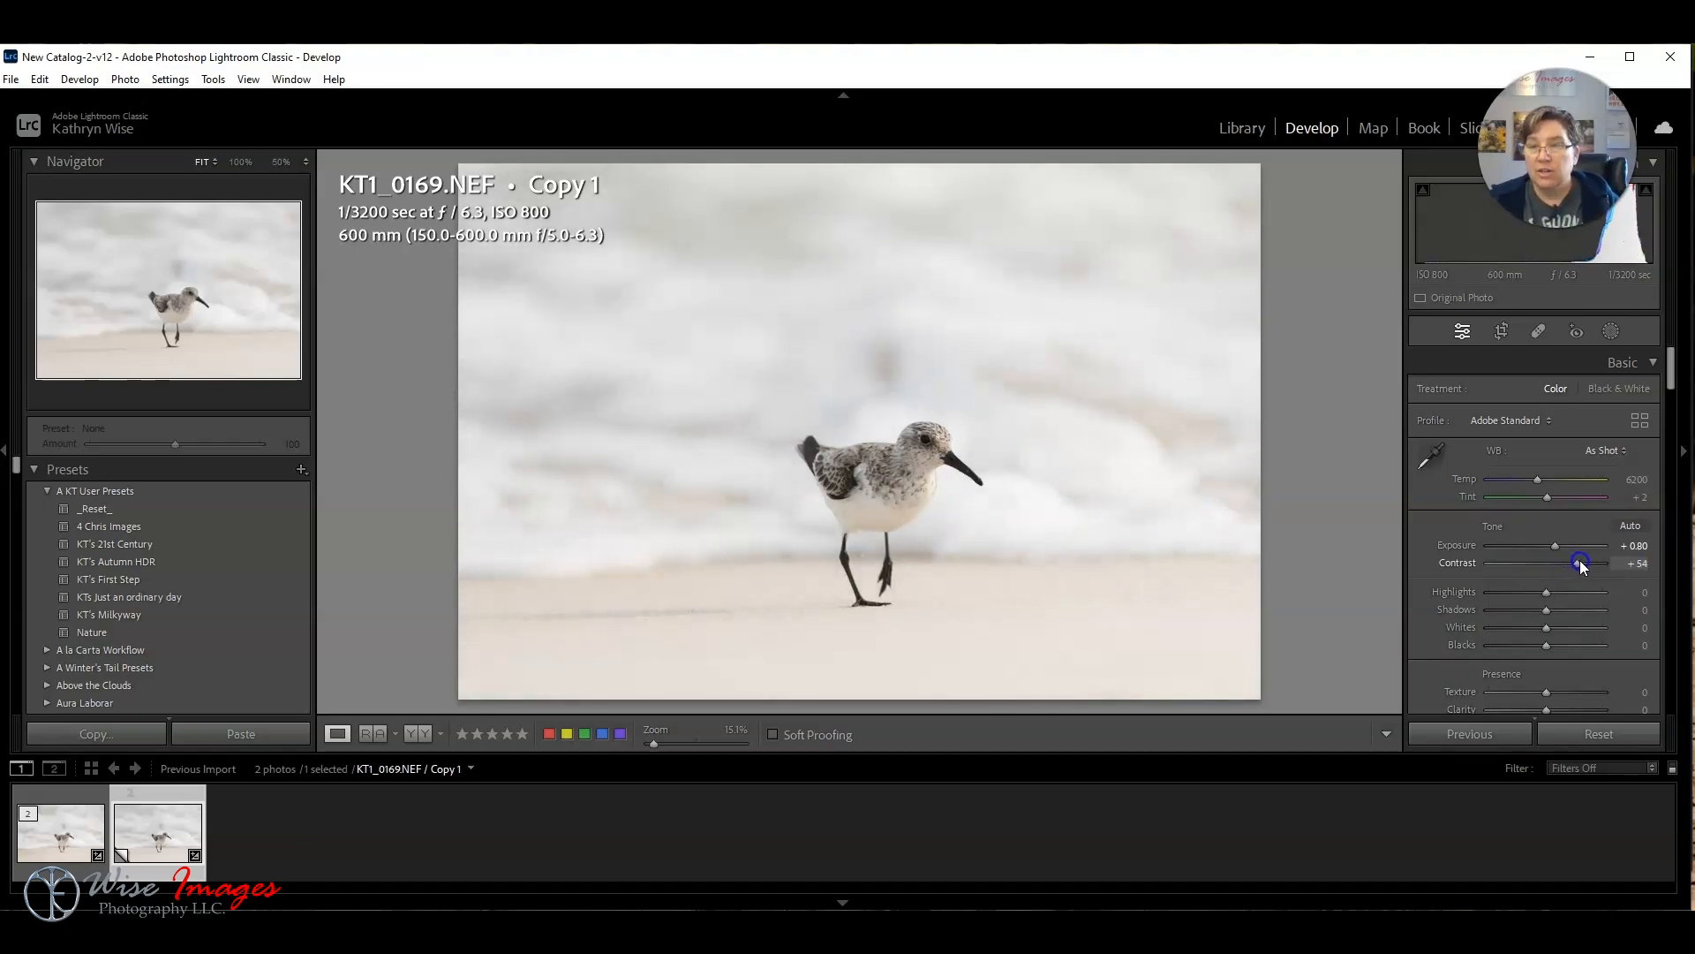
pyautogui.click(1629, 565)
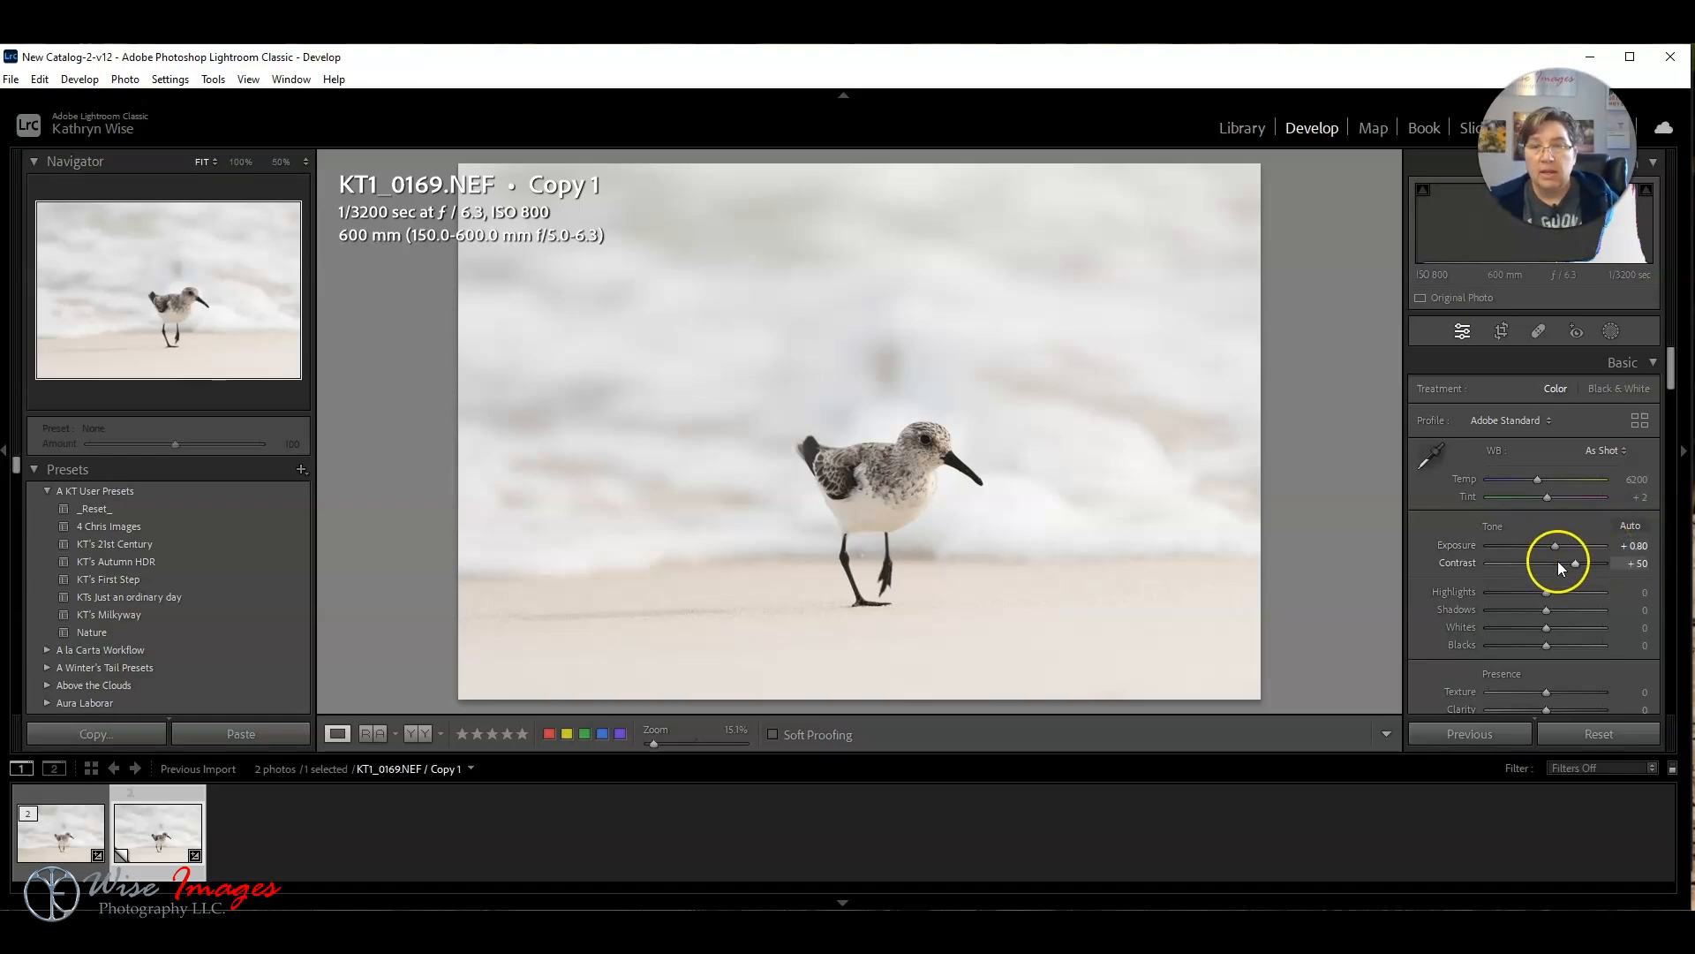
pyautogui.press('Return')
# Step: Try different Highlights levels on the bird photo and set Highlights to -15
pyautogui.scroll(-3, 1558, 559)
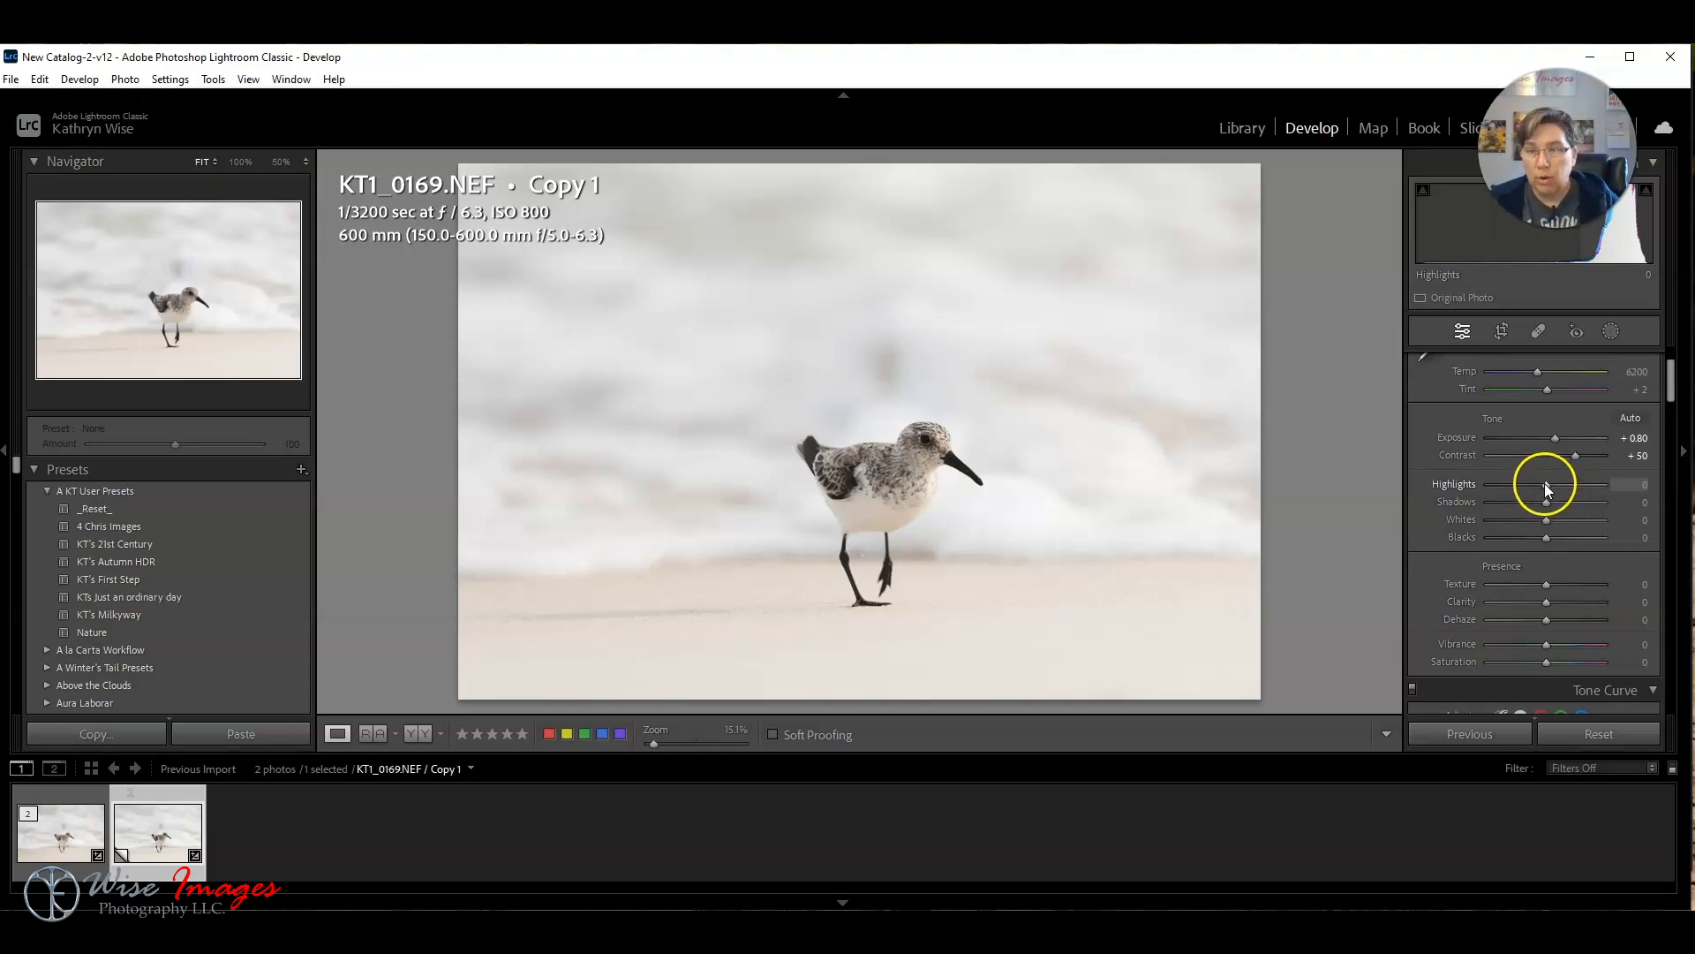
pyautogui.moveTo(1544, 483)
pyautogui.mouseDown()
pyautogui.moveTo(1521, 489)
pyautogui.moveTo(1618, 492)
pyautogui.moveTo(1519, 492)
pyautogui.mouseUp()
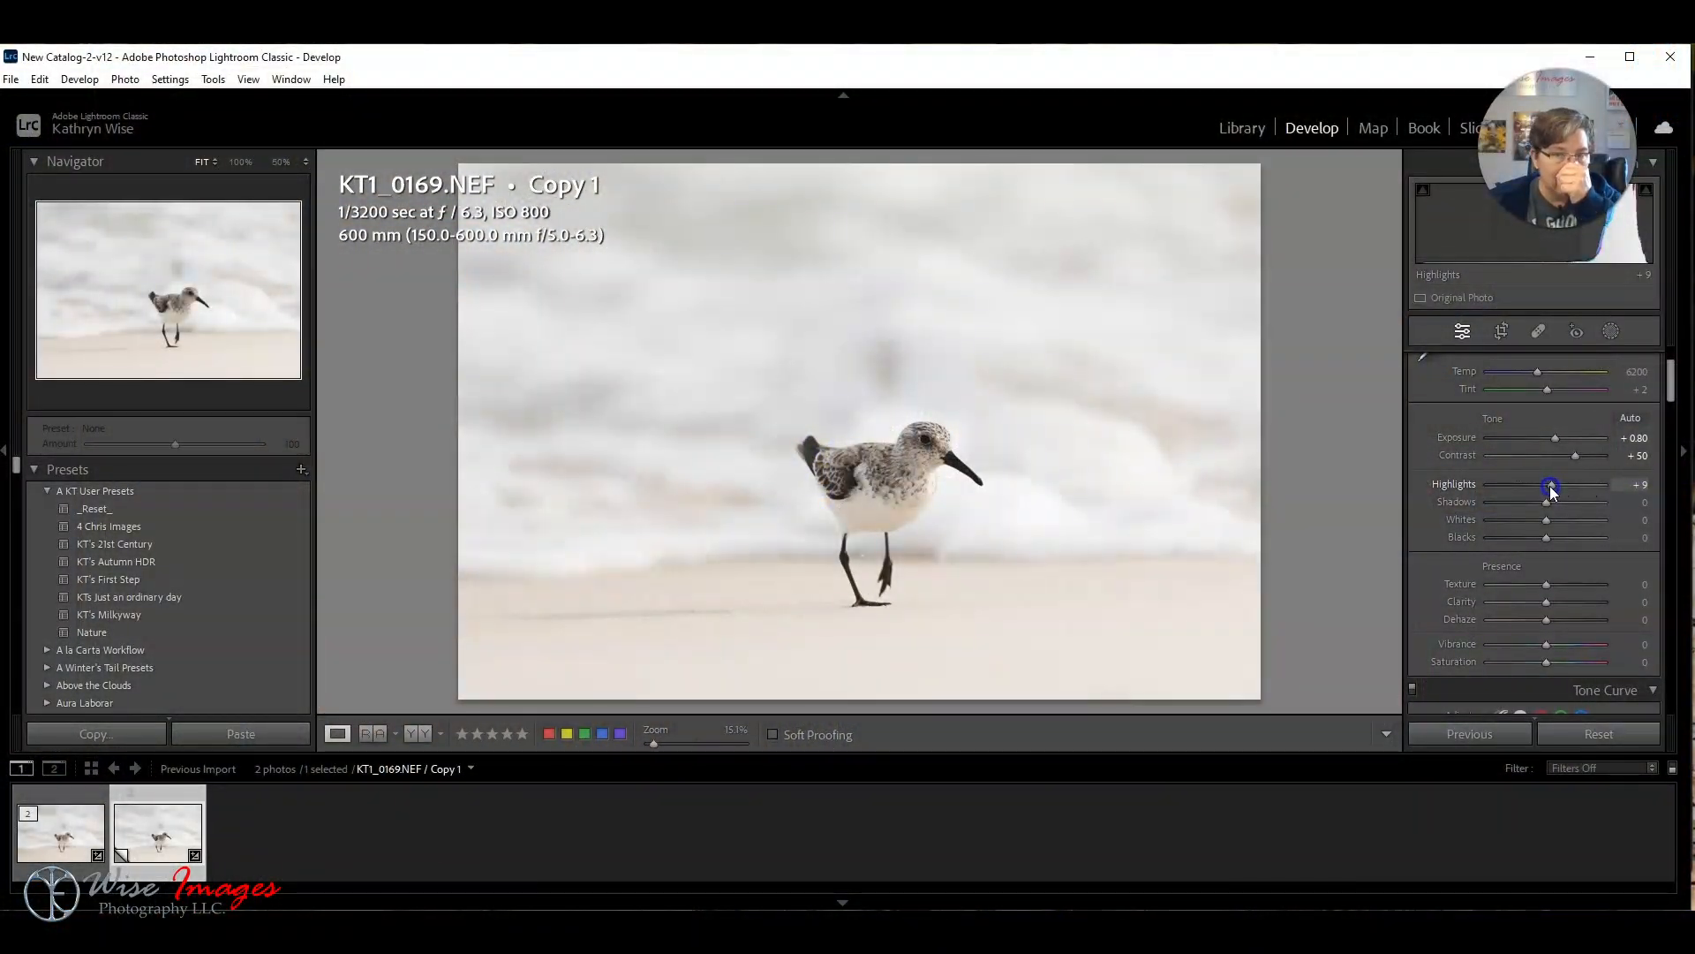
pyautogui.moveTo(1552, 492)
pyautogui.mouseDown()
pyautogui.moveTo(1503, 492)
pyautogui.moveTo(1594, 492)
pyautogui.moveTo(1542, 492)
pyautogui.mouseUp()
pyautogui.click(1634, 493)
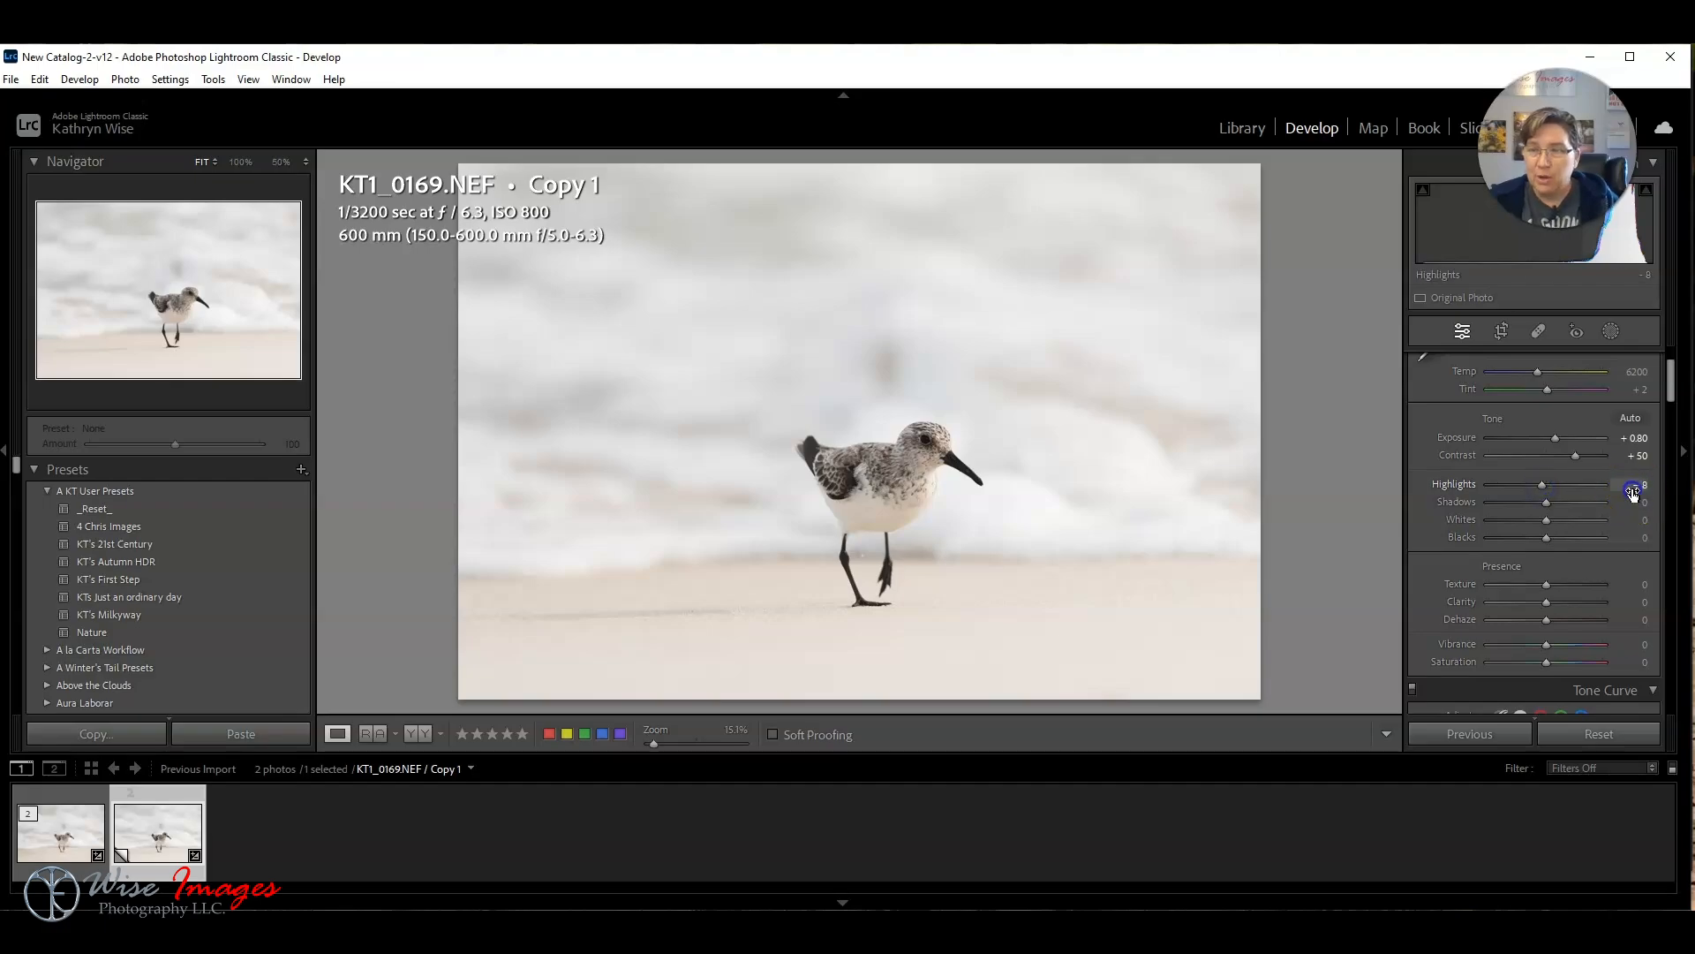
pyautogui.write('-15')
pyautogui.press('Return')
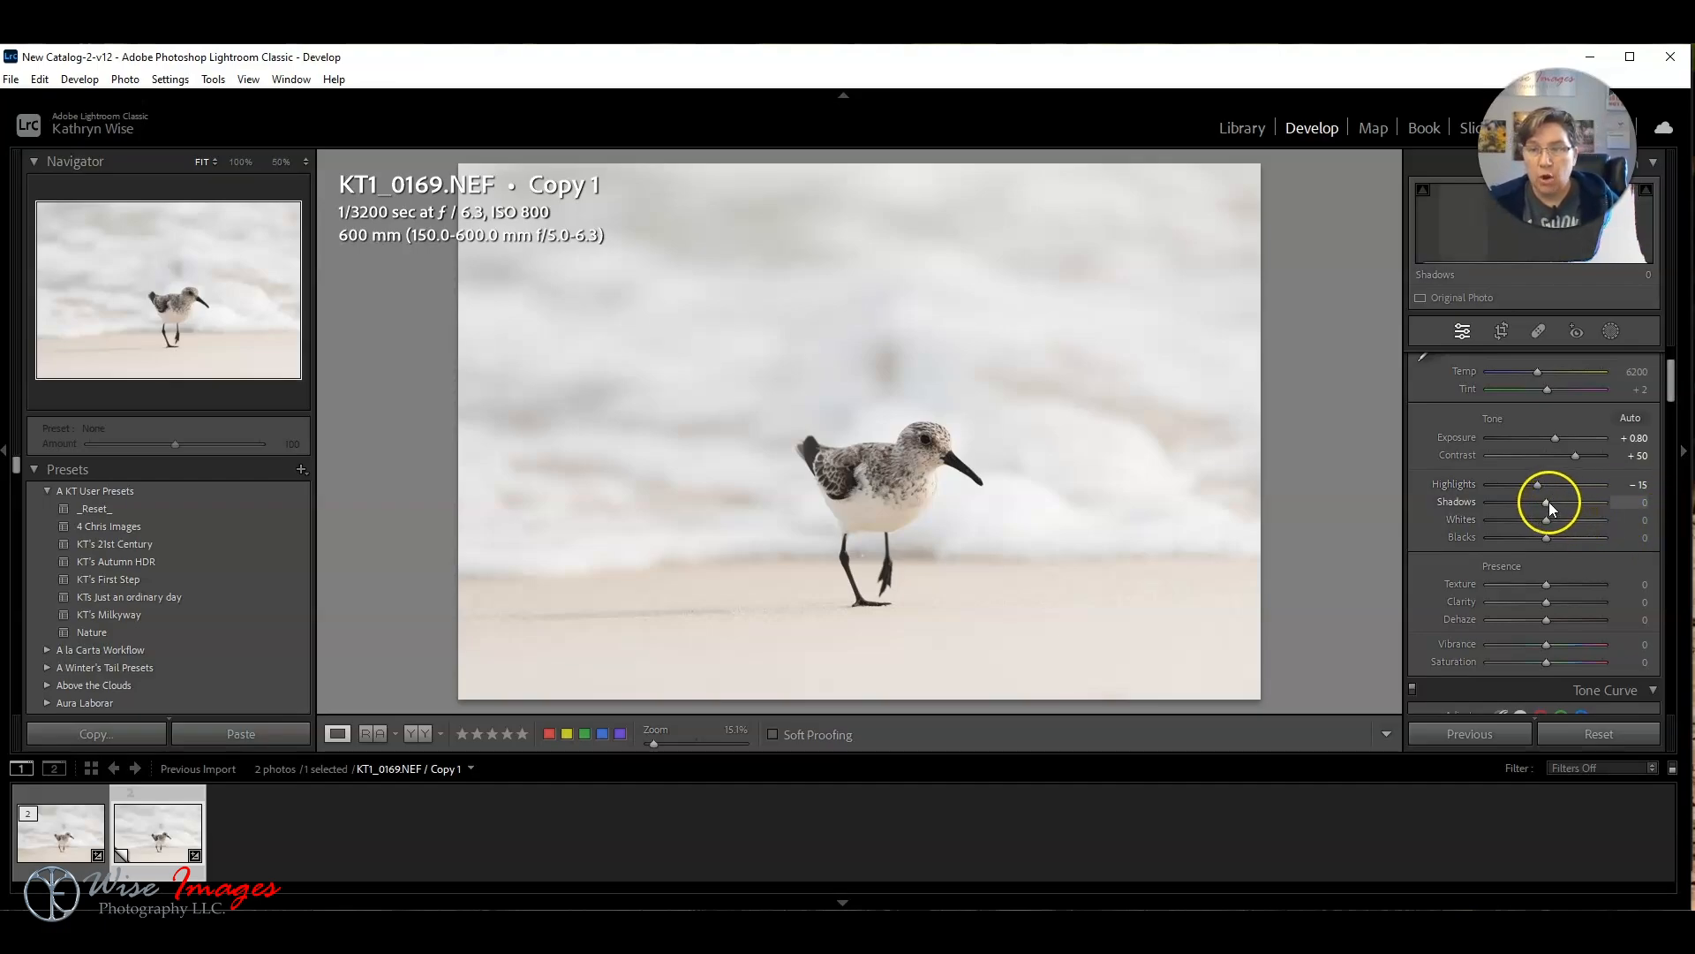
# Step: Brighten the dark areas of the bird photo by setting Shadows to +65
pyautogui.moveTo(1549, 502)
pyautogui.mouseDown()
pyautogui.moveTo(1600, 505)
pyautogui.moveTo(1498, 505)
pyautogui.moveTo(1566, 501)
pyautogui.mouseUp()
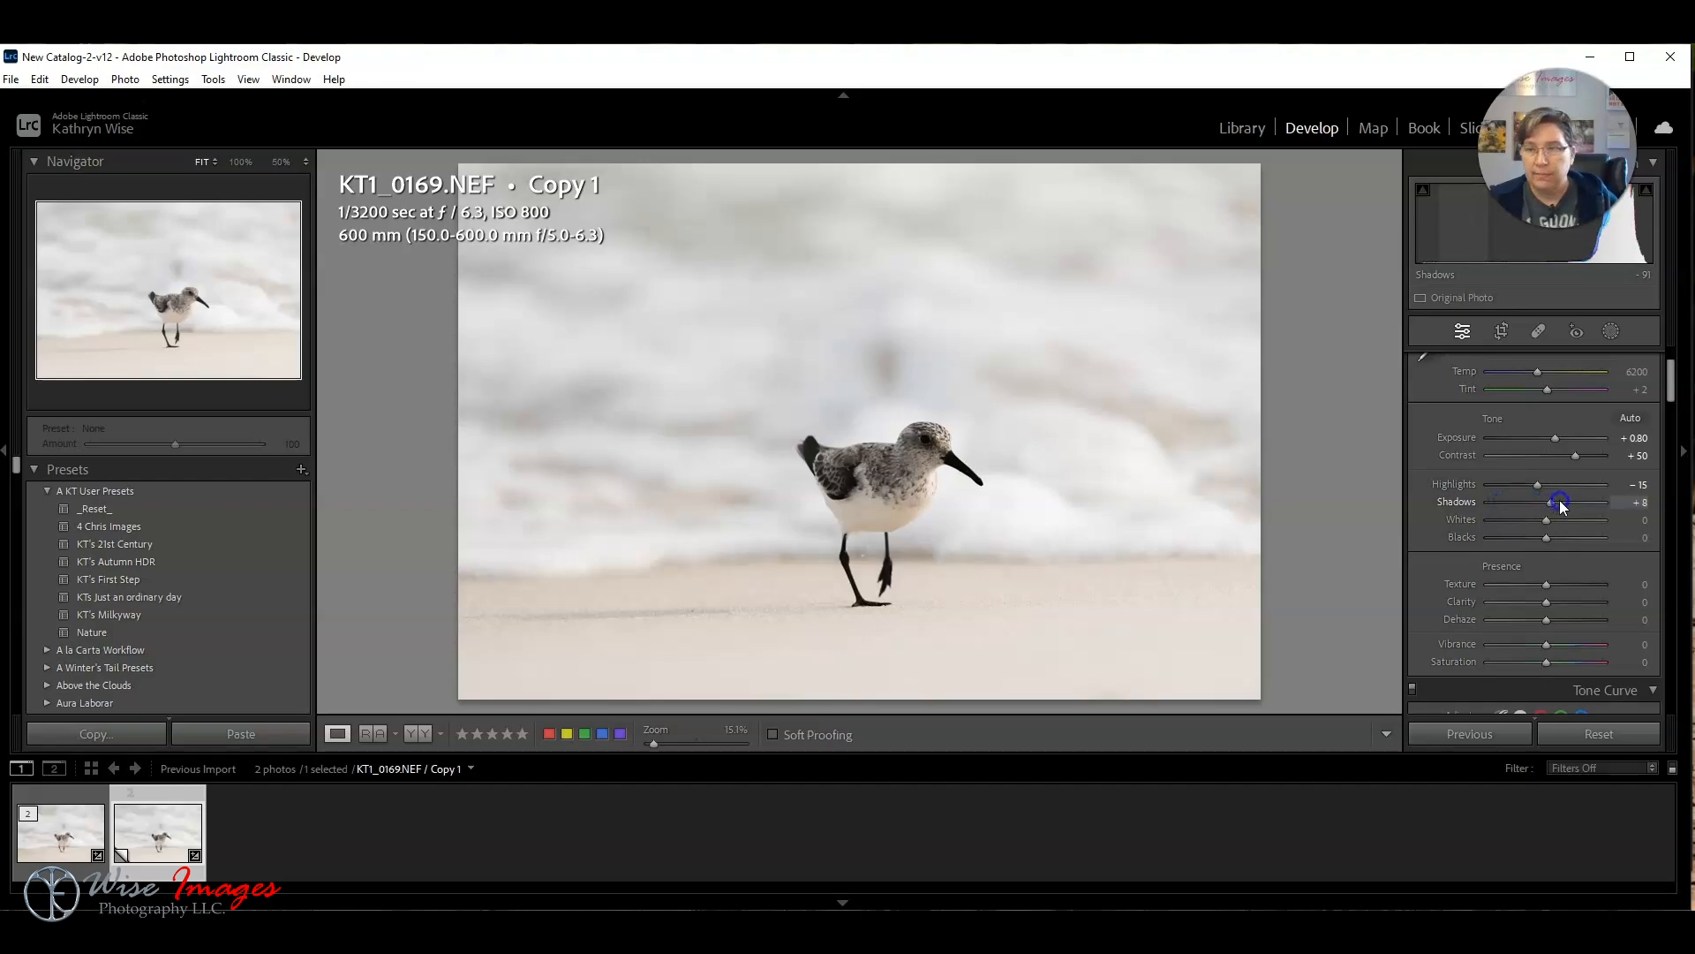
pyautogui.click(1634, 503)
pyautogui.write('65')
pyautogui.press('Return')
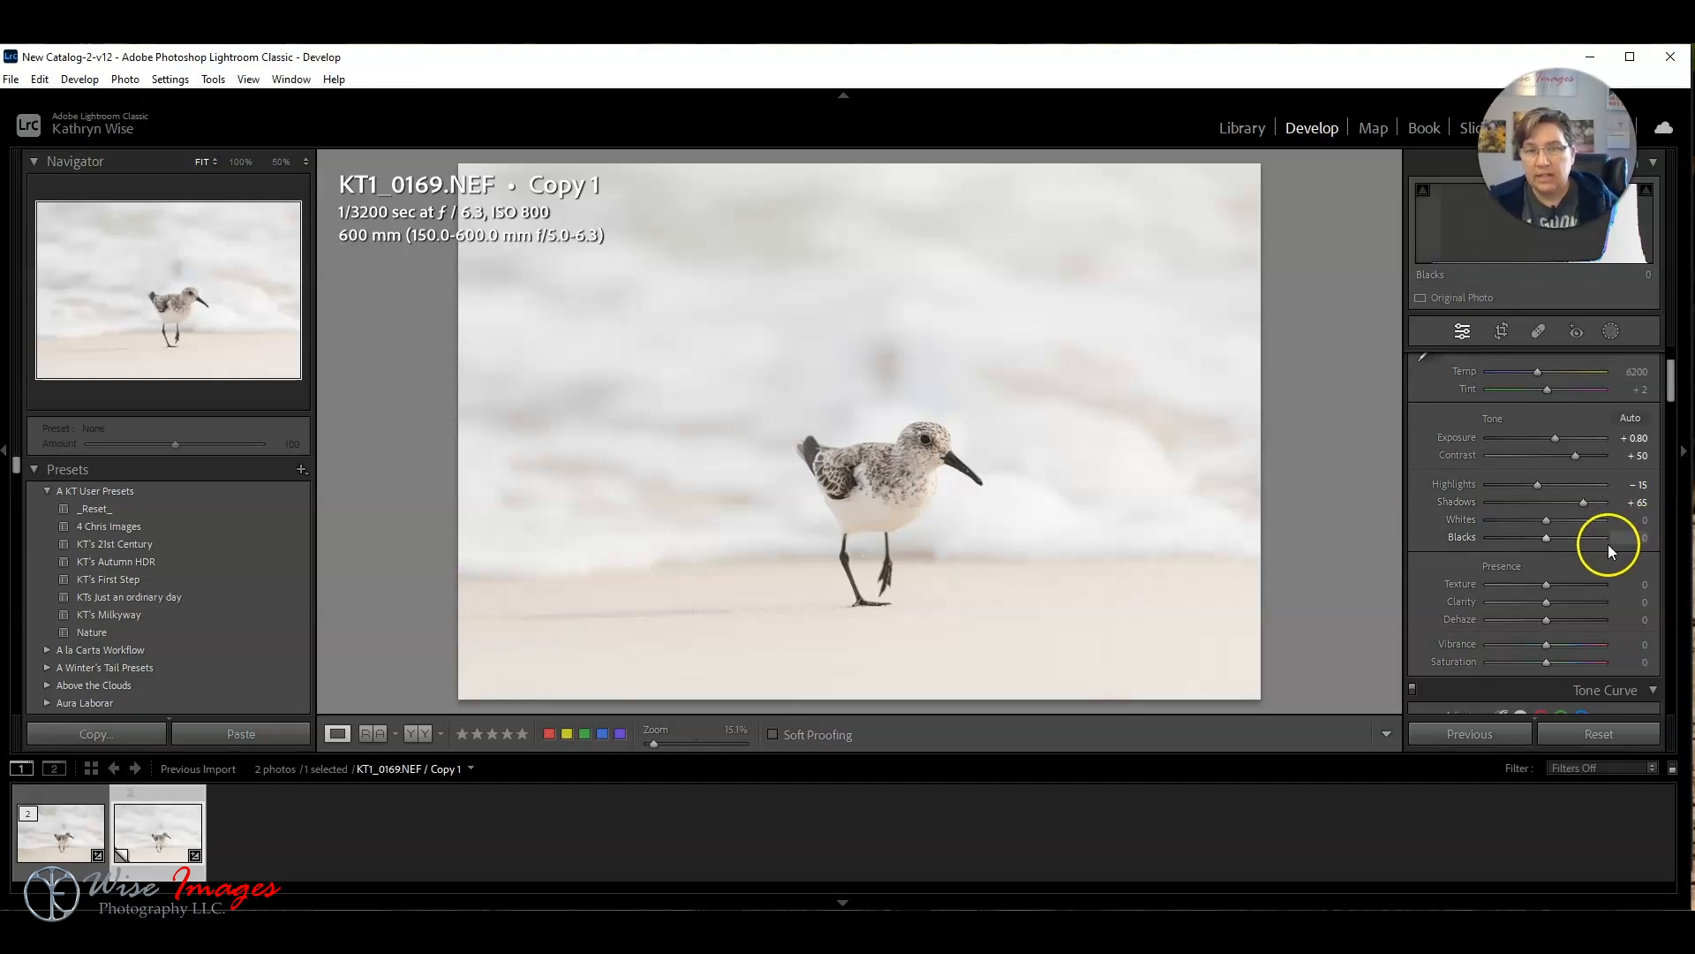
# Step: Set both the Whites and the Blacks of the bird photo to -10
pyautogui.moveTo(1548, 521)
pyautogui.mouseDown()
pyautogui.moveTo(1512, 525)
pyautogui.moveTo(1582, 519)
pyautogui.moveTo(1539, 528)
pyautogui.mouseUp()
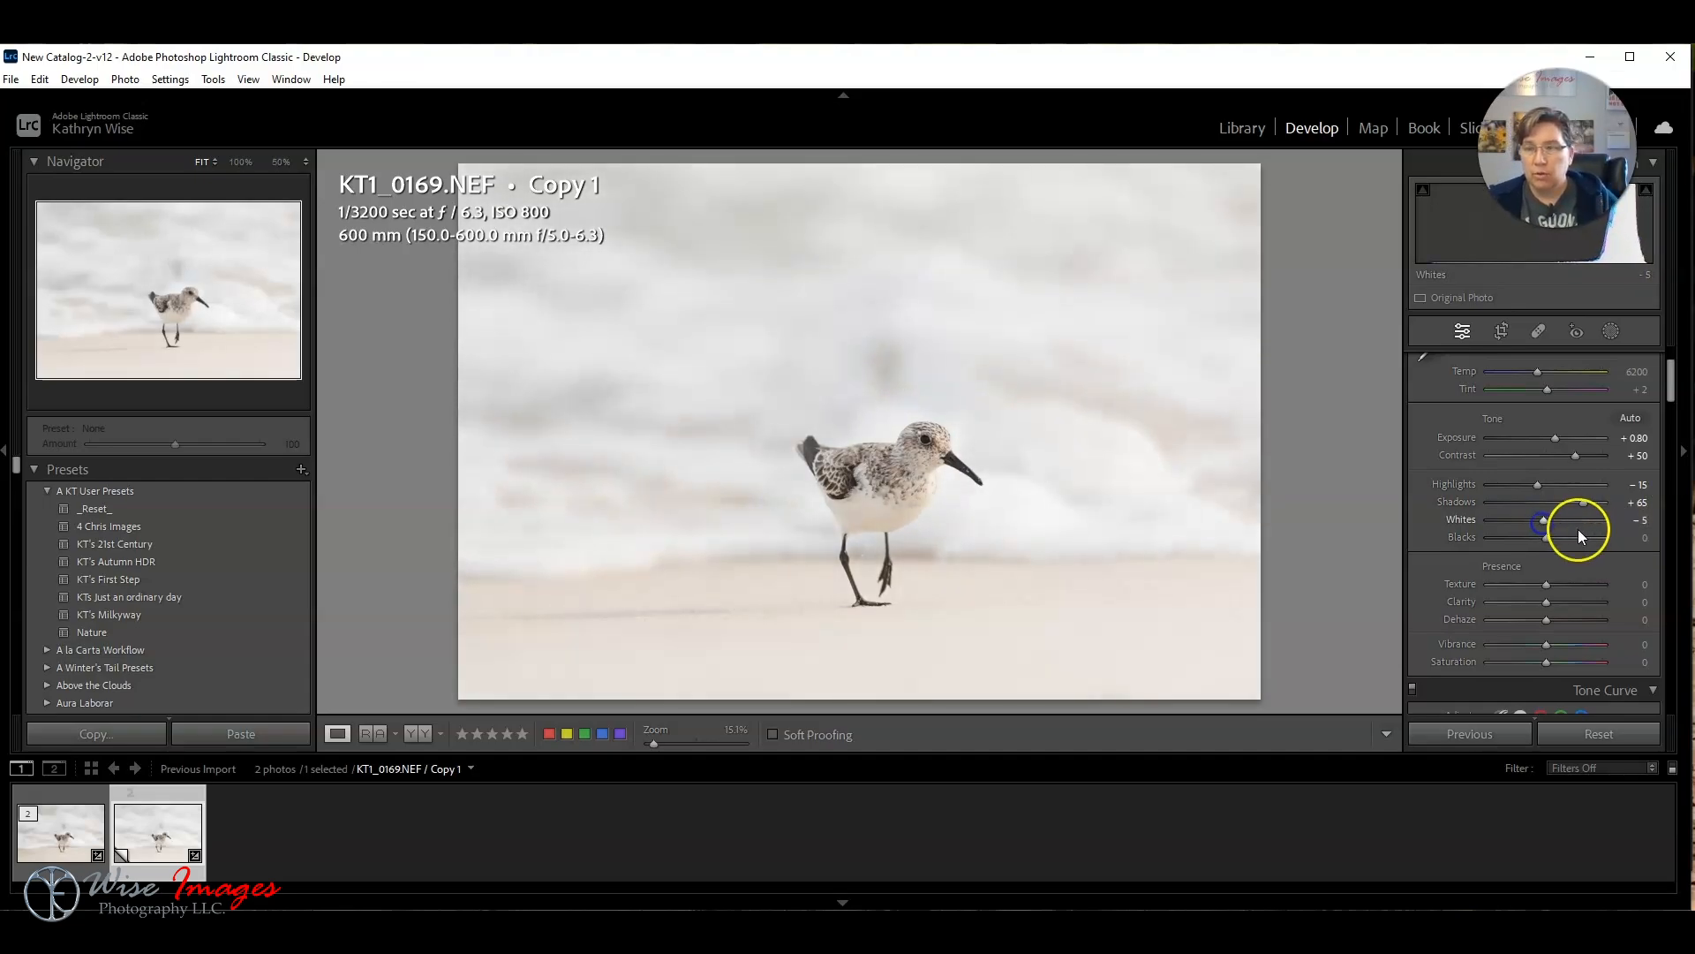
pyautogui.click(1638, 520)
pyautogui.write('-10')
pyautogui.press('Return')
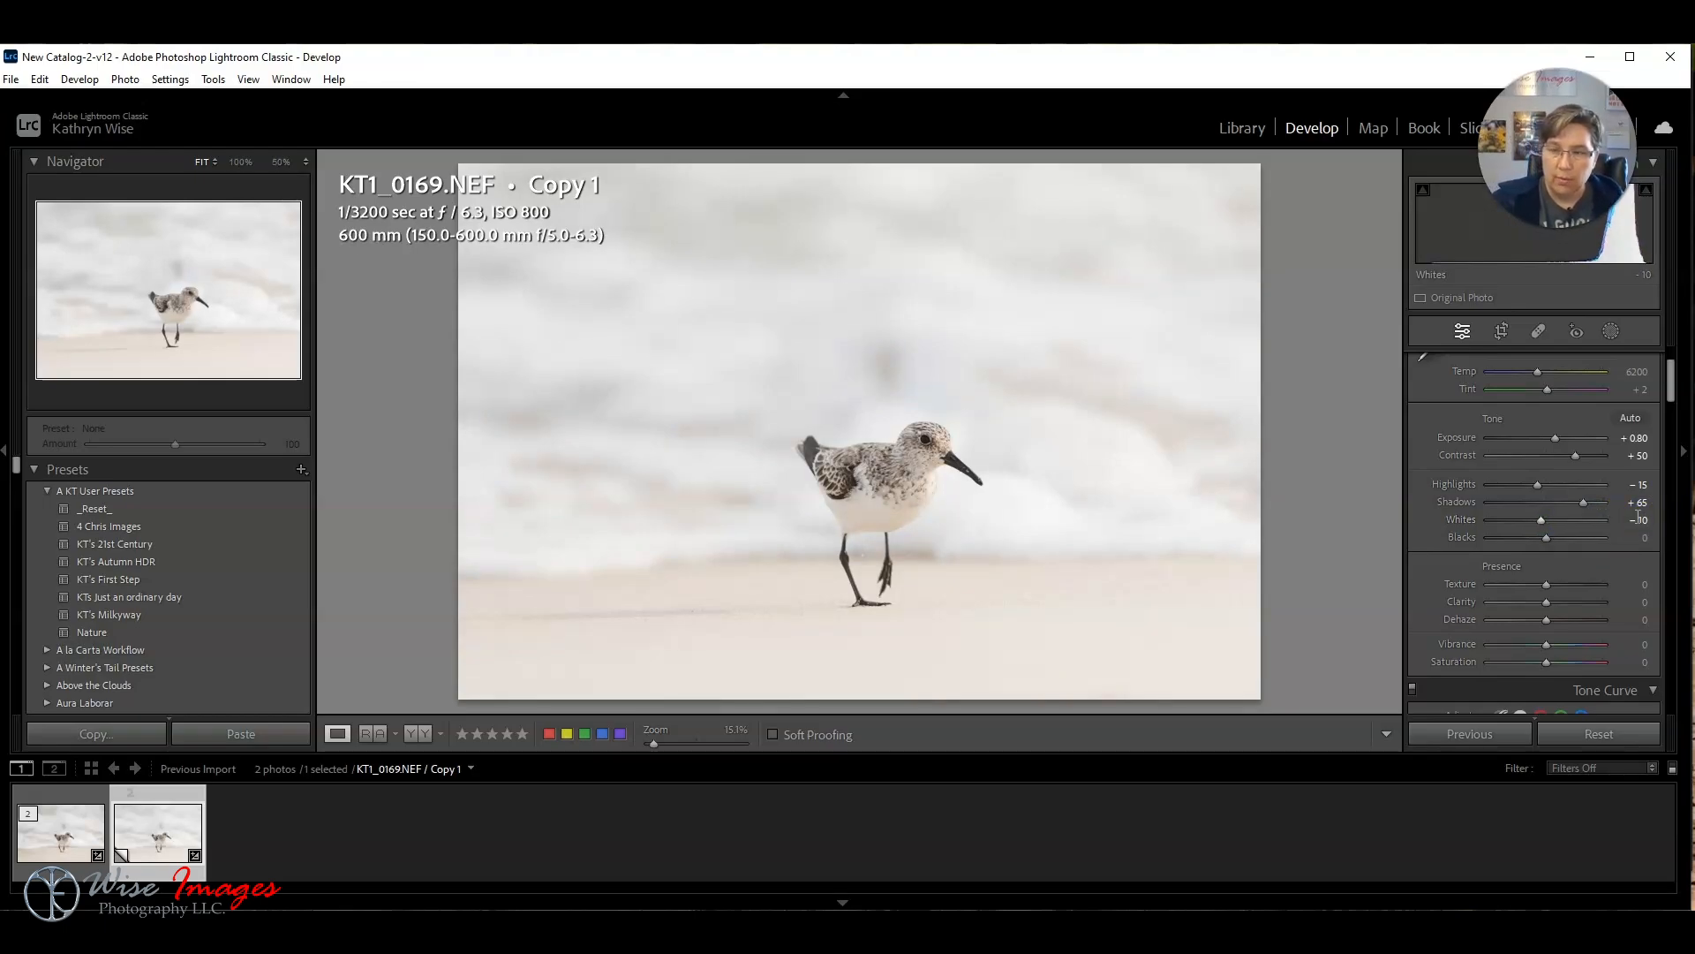
pyautogui.moveTo(1547, 537)
pyautogui.mouseDown()
pyautogui.moveTo(1499, 539)
pyautogui.moveTo(1595, 544)
pyautogui.moveTo(1578, 546)
pyautogui.mouseUp()
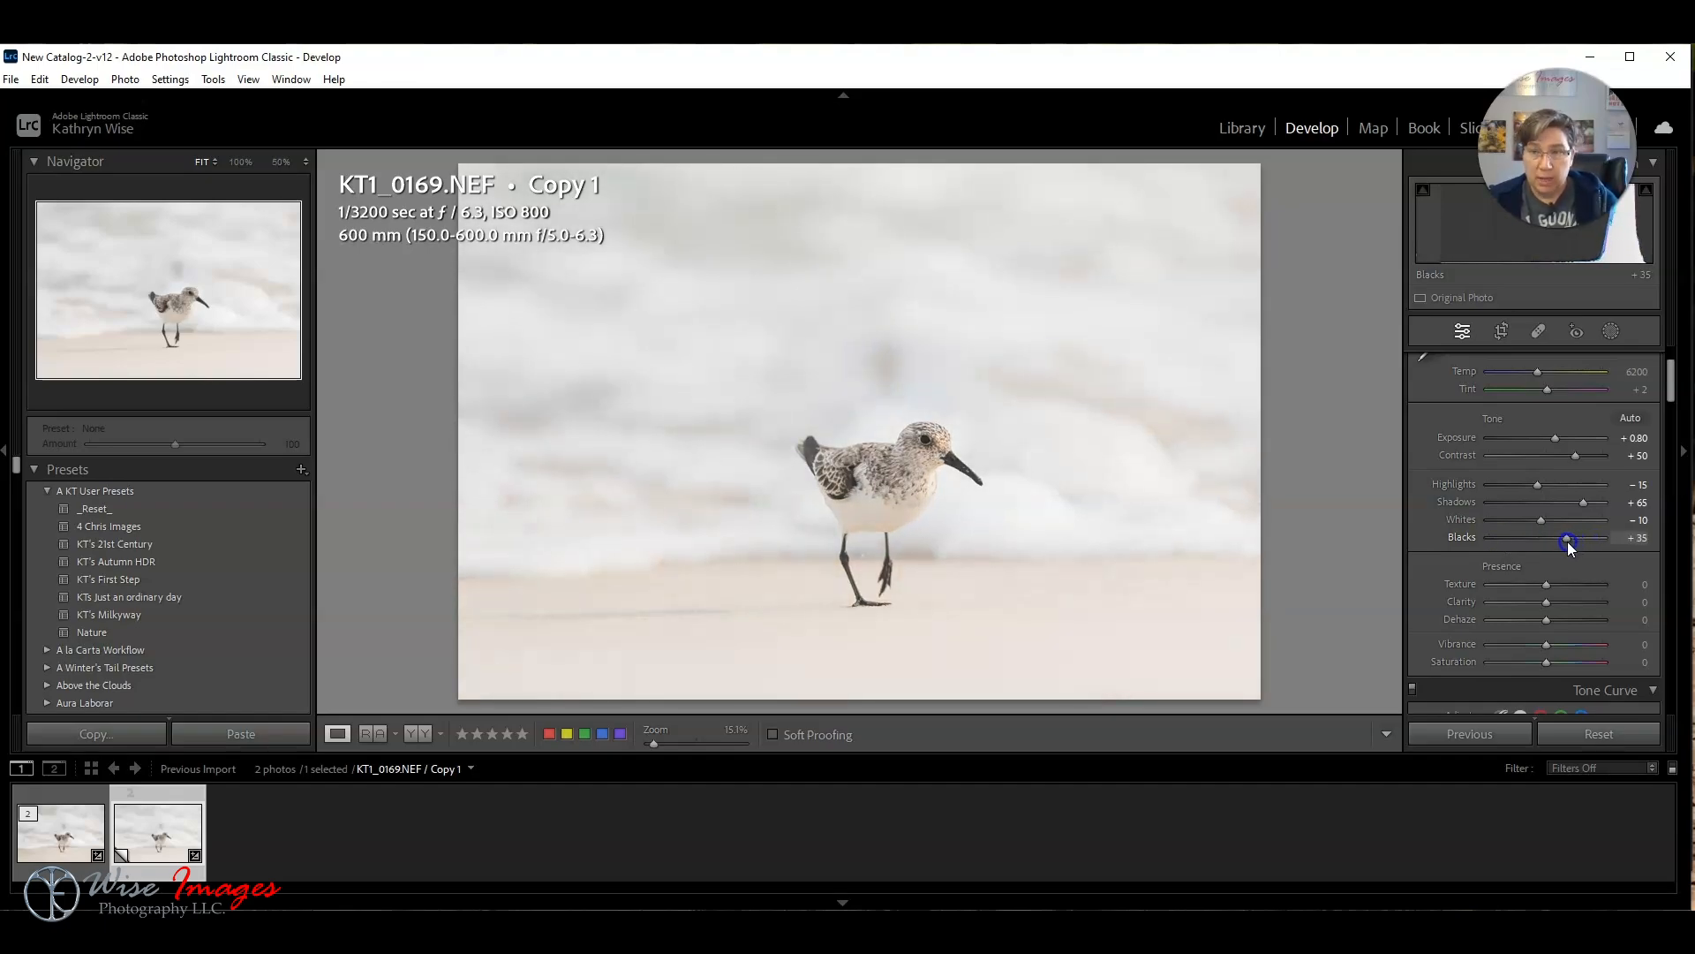
pyautogui.click(1624, 537)
pyautogui.write('-10')
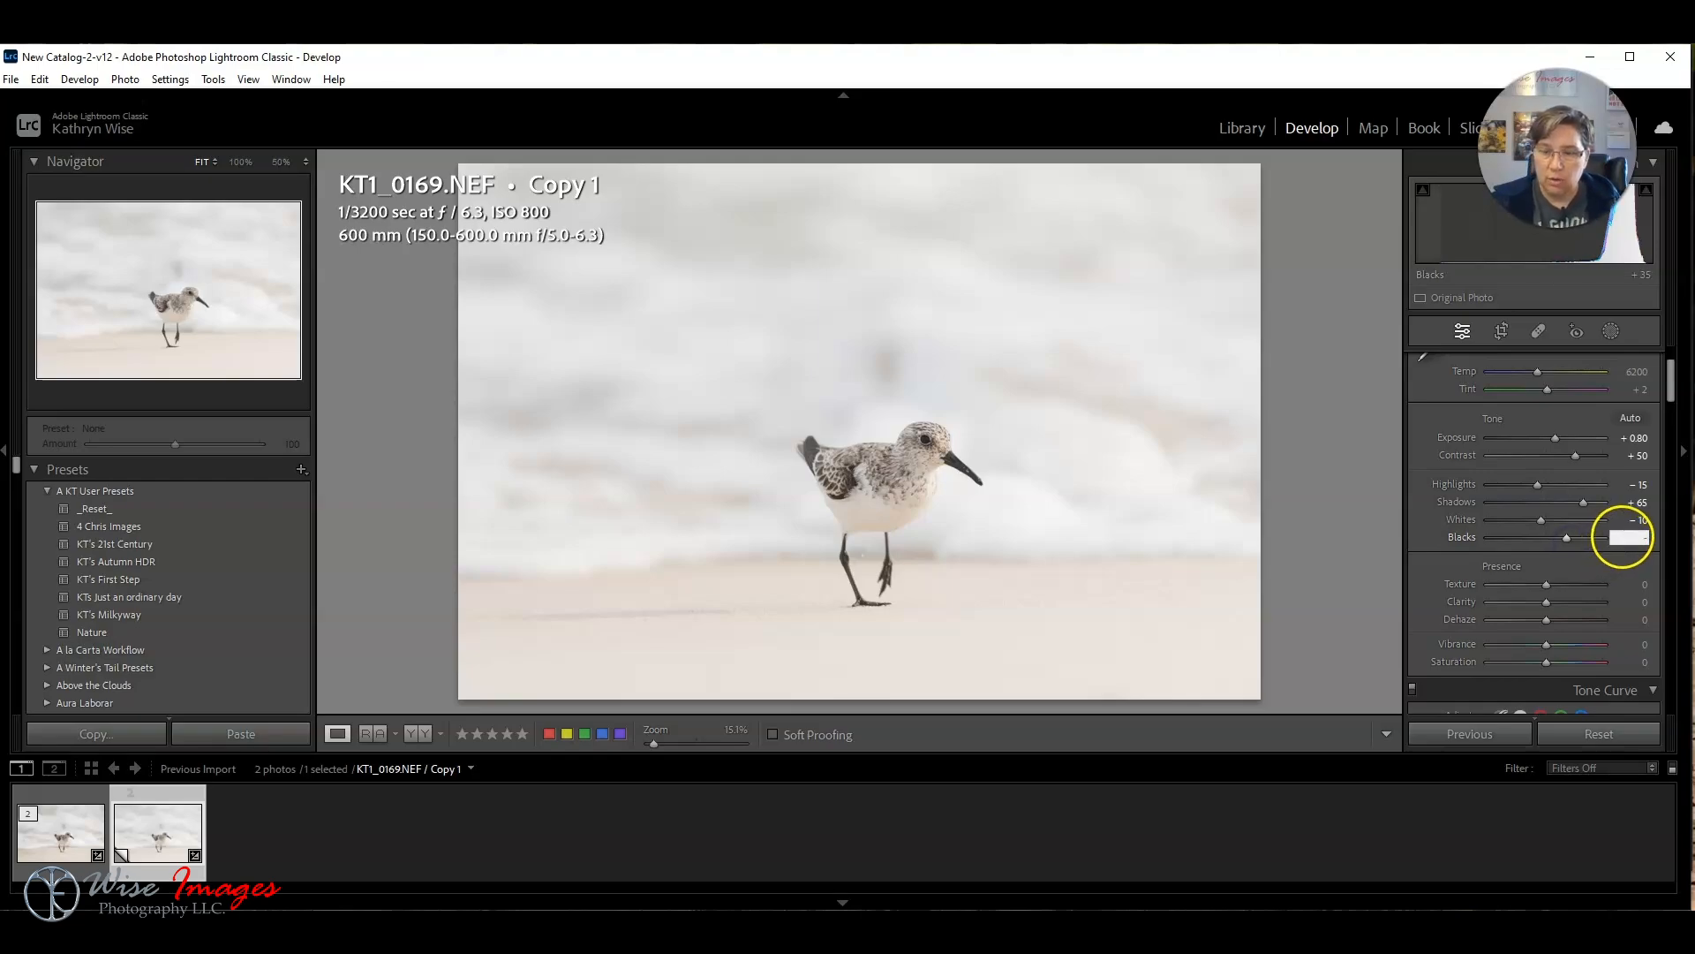
pyautogui.press('Return')
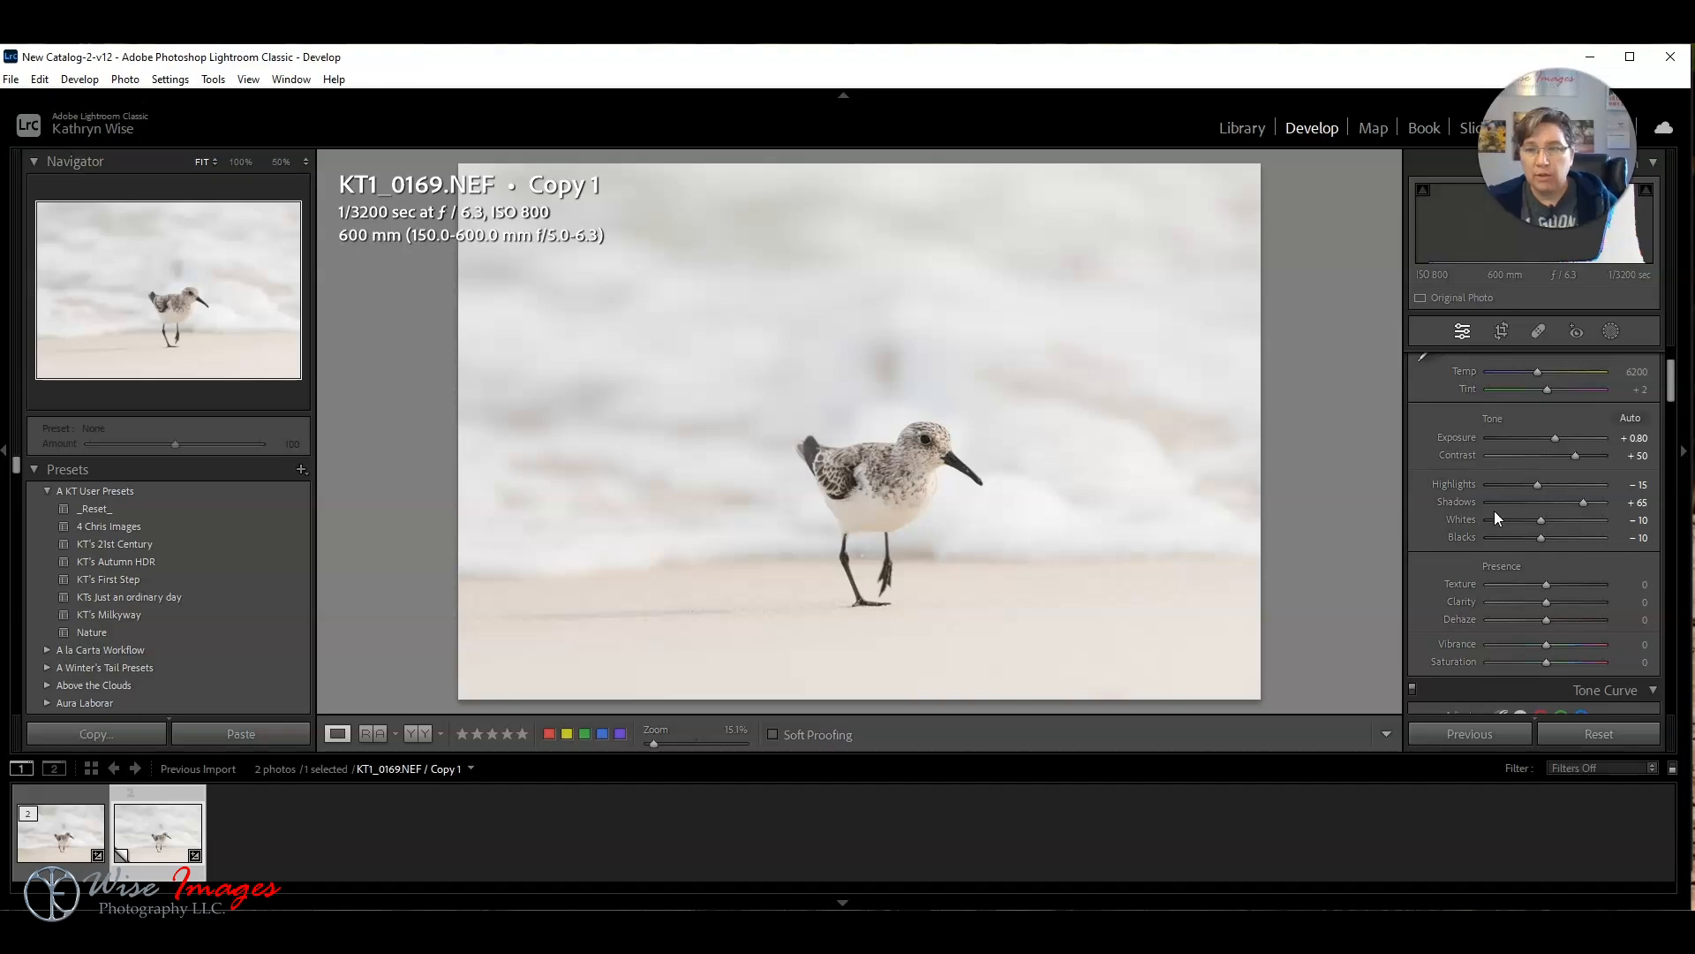
# Step: Set the photo's Clarity to +10, judging the effect on the bird's feathers at 50% magnification
pyautogui.scroll(-2, 1455, 493)
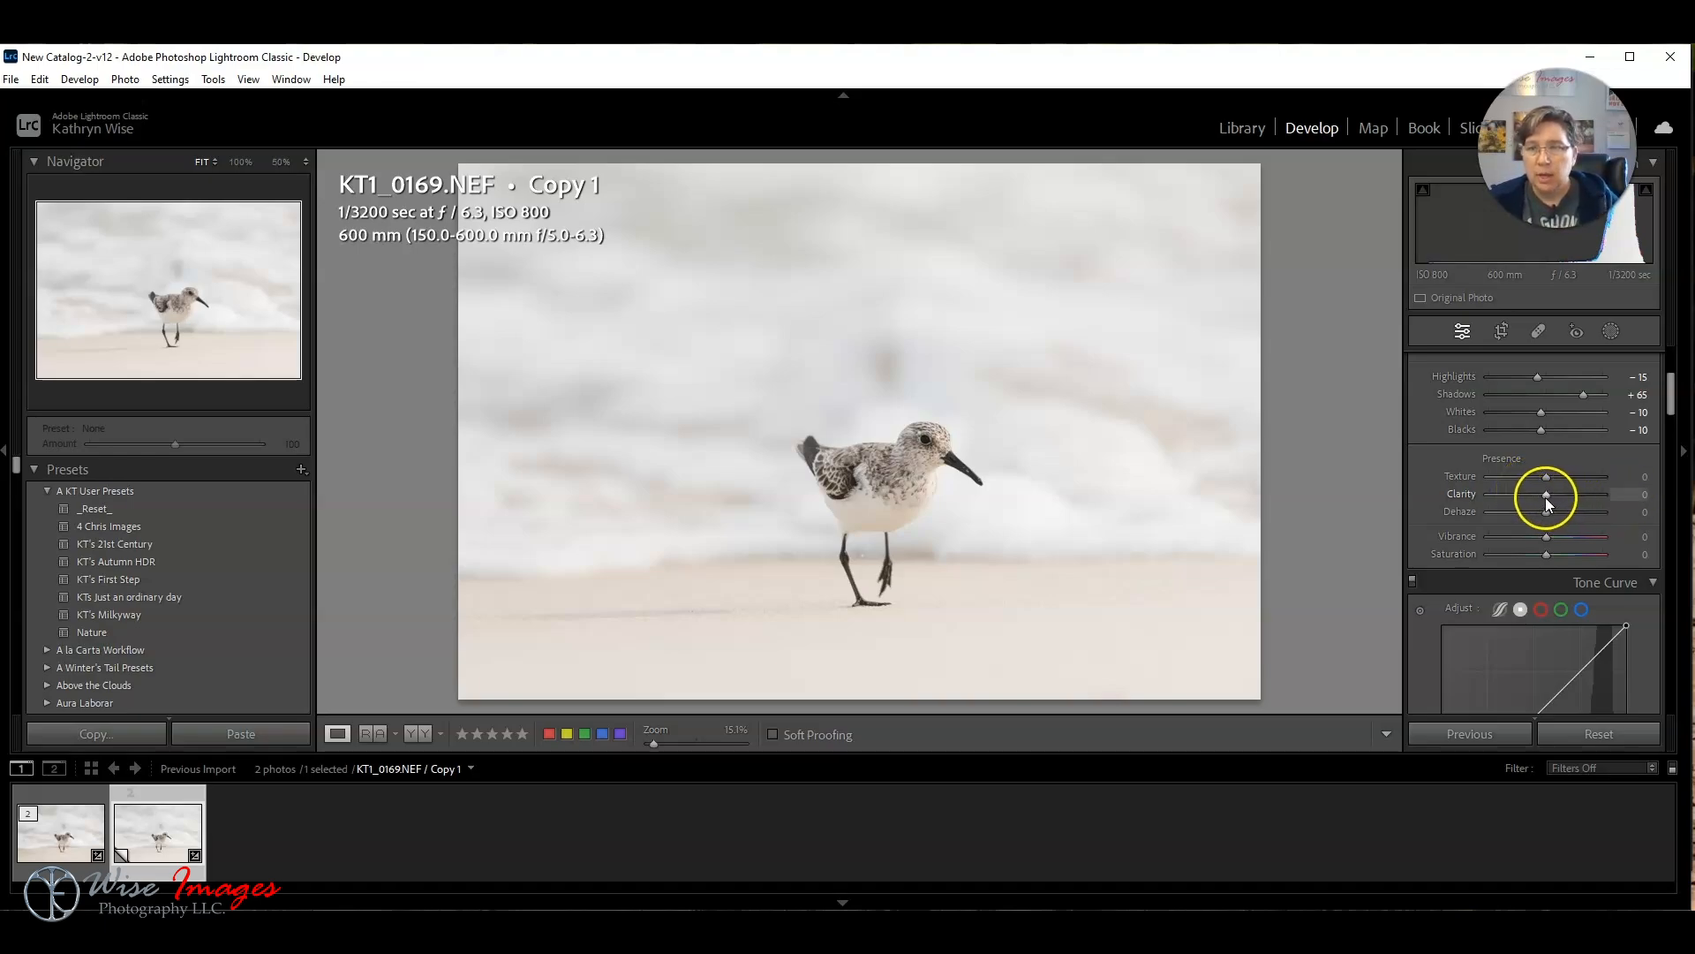
pyautogui.moveTo(1561, 500)
pyautogui.mouseDown()
pyautogui.moveTo(1598, 505)
pyautogui.moveTo(1485, 496)
pyautogui.moveTo(1549, 490)
pyautogui.mouseUp()
pyautogui.click(879, 472)
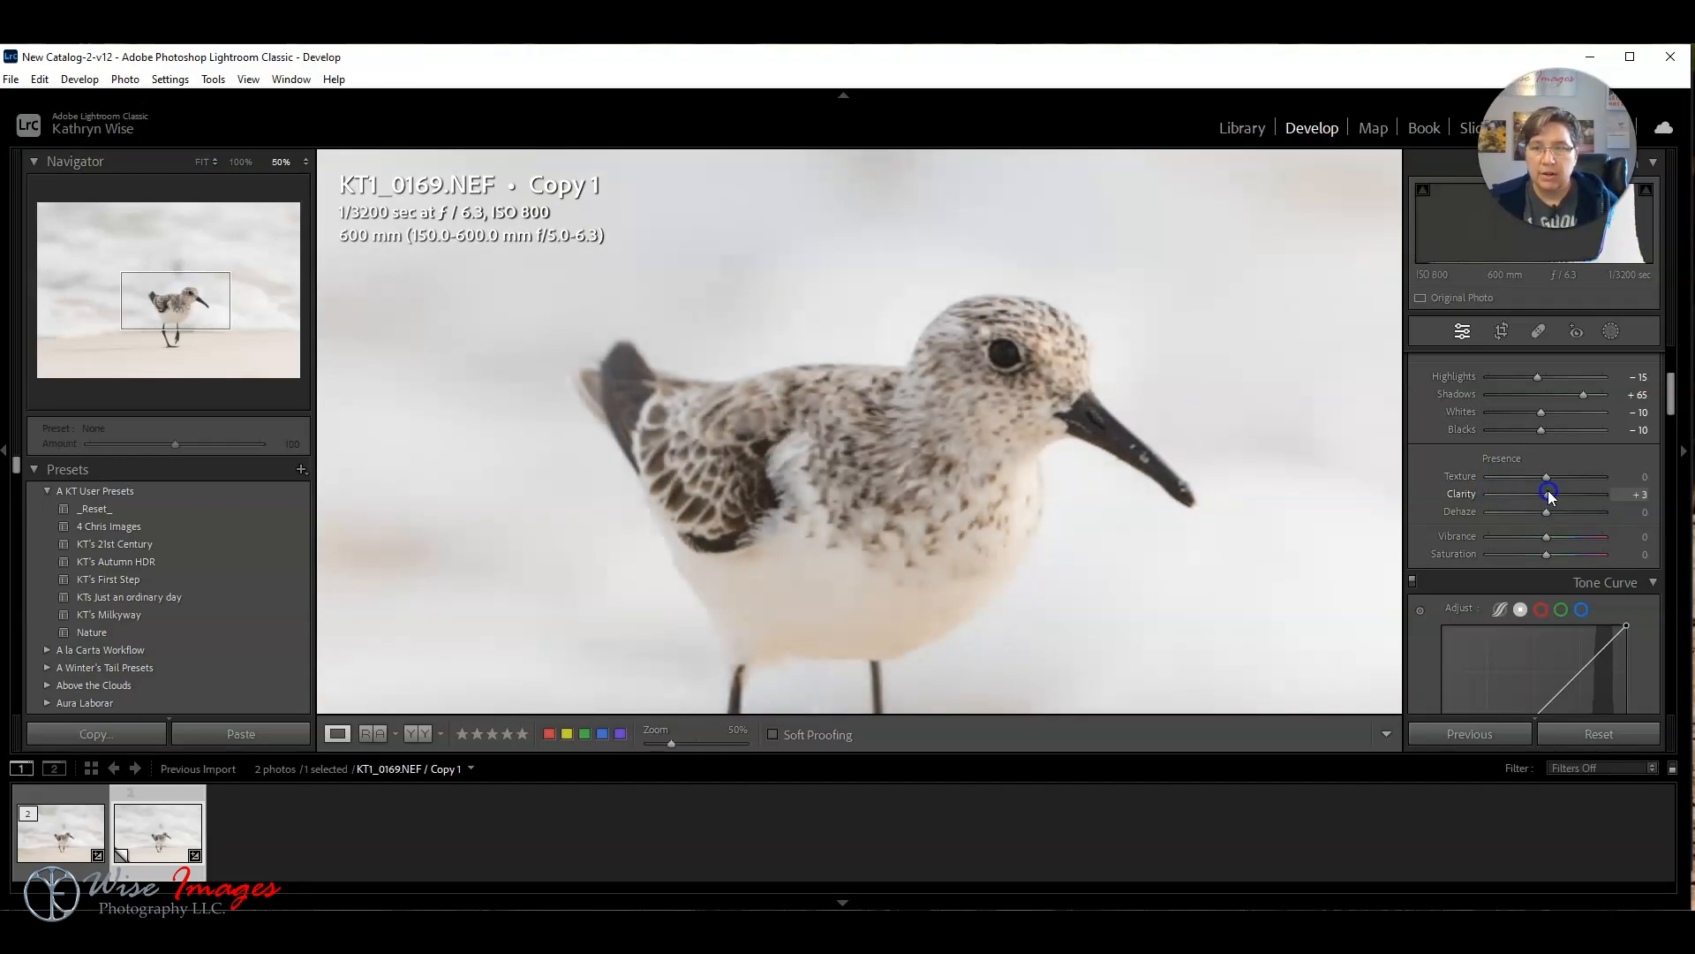
pyautogui.click(1627, 494)
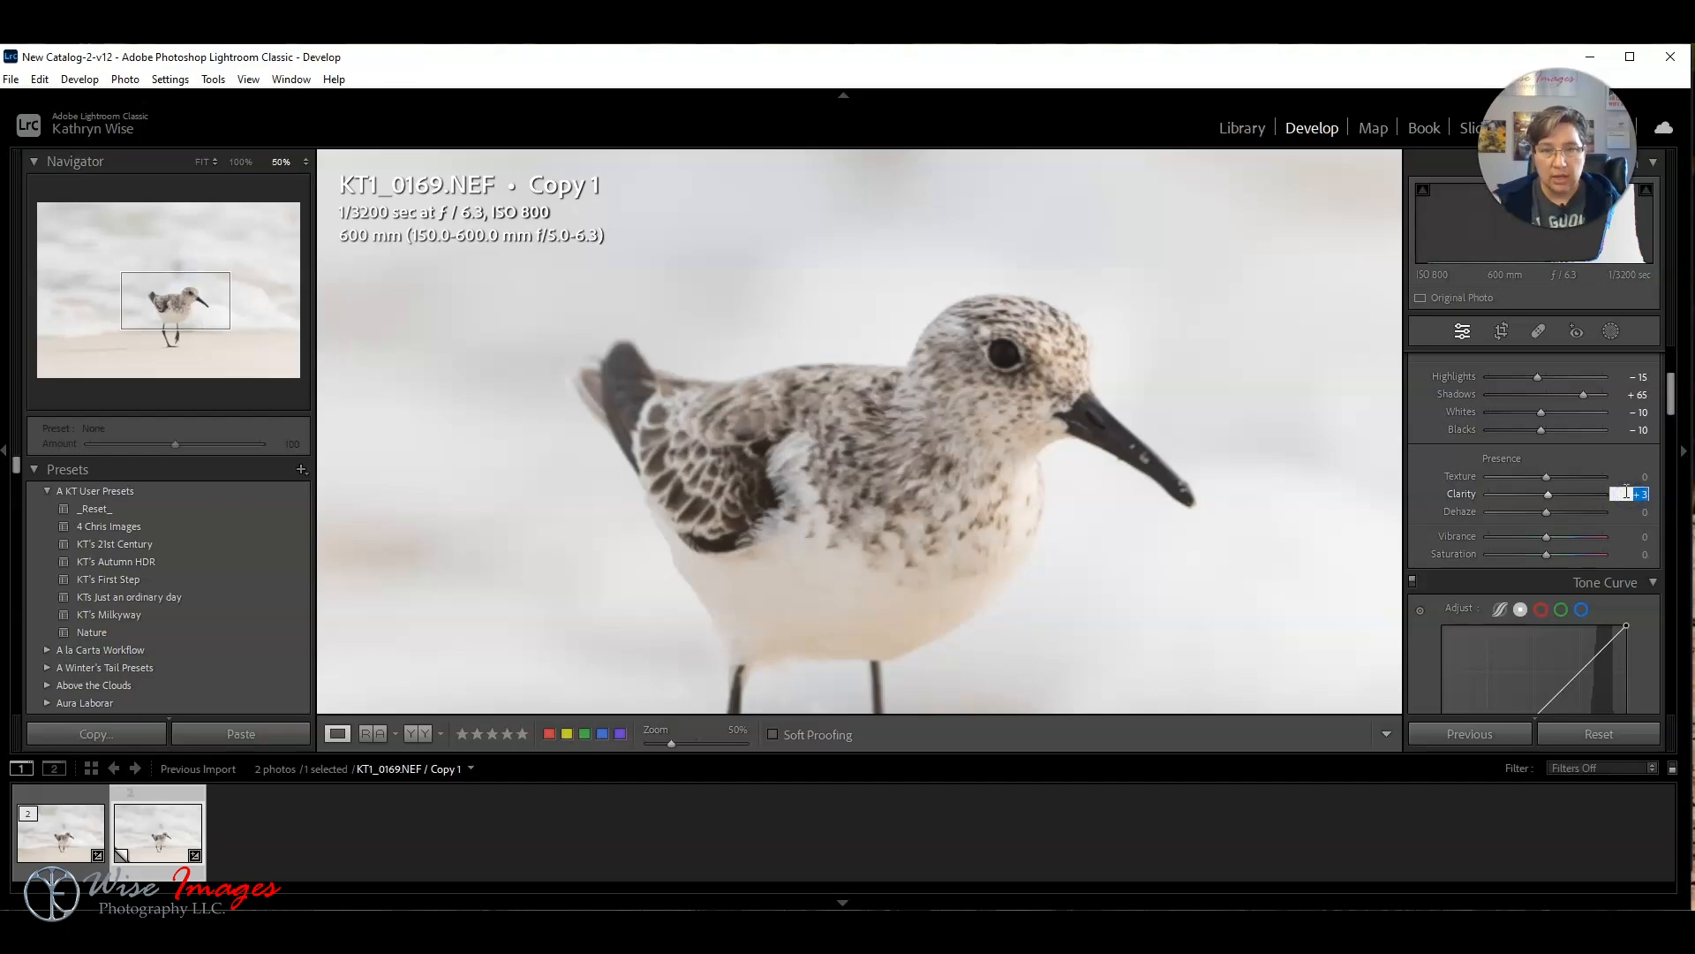
pyautogui.write('10')
pyautogui.press('Return')
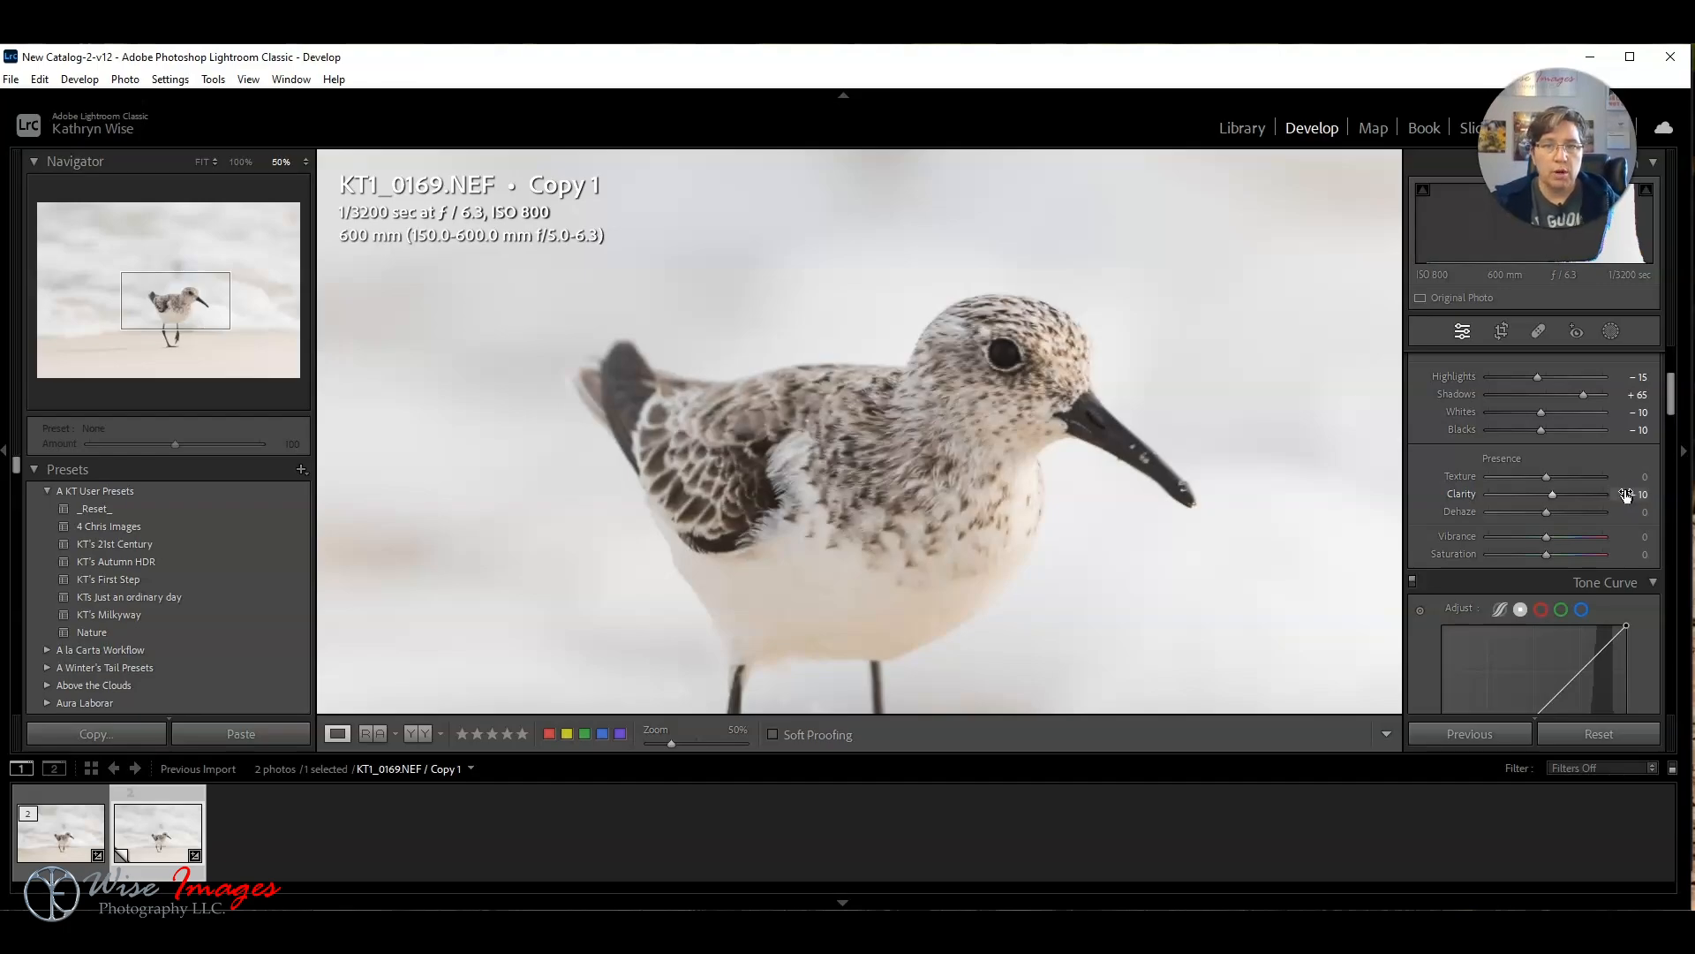
# Step: Set the photo's Dehaze to +5, judging the effect on a close view of the bird
pyautogui.click(922, 472)
pyautogui.click(909, 475)
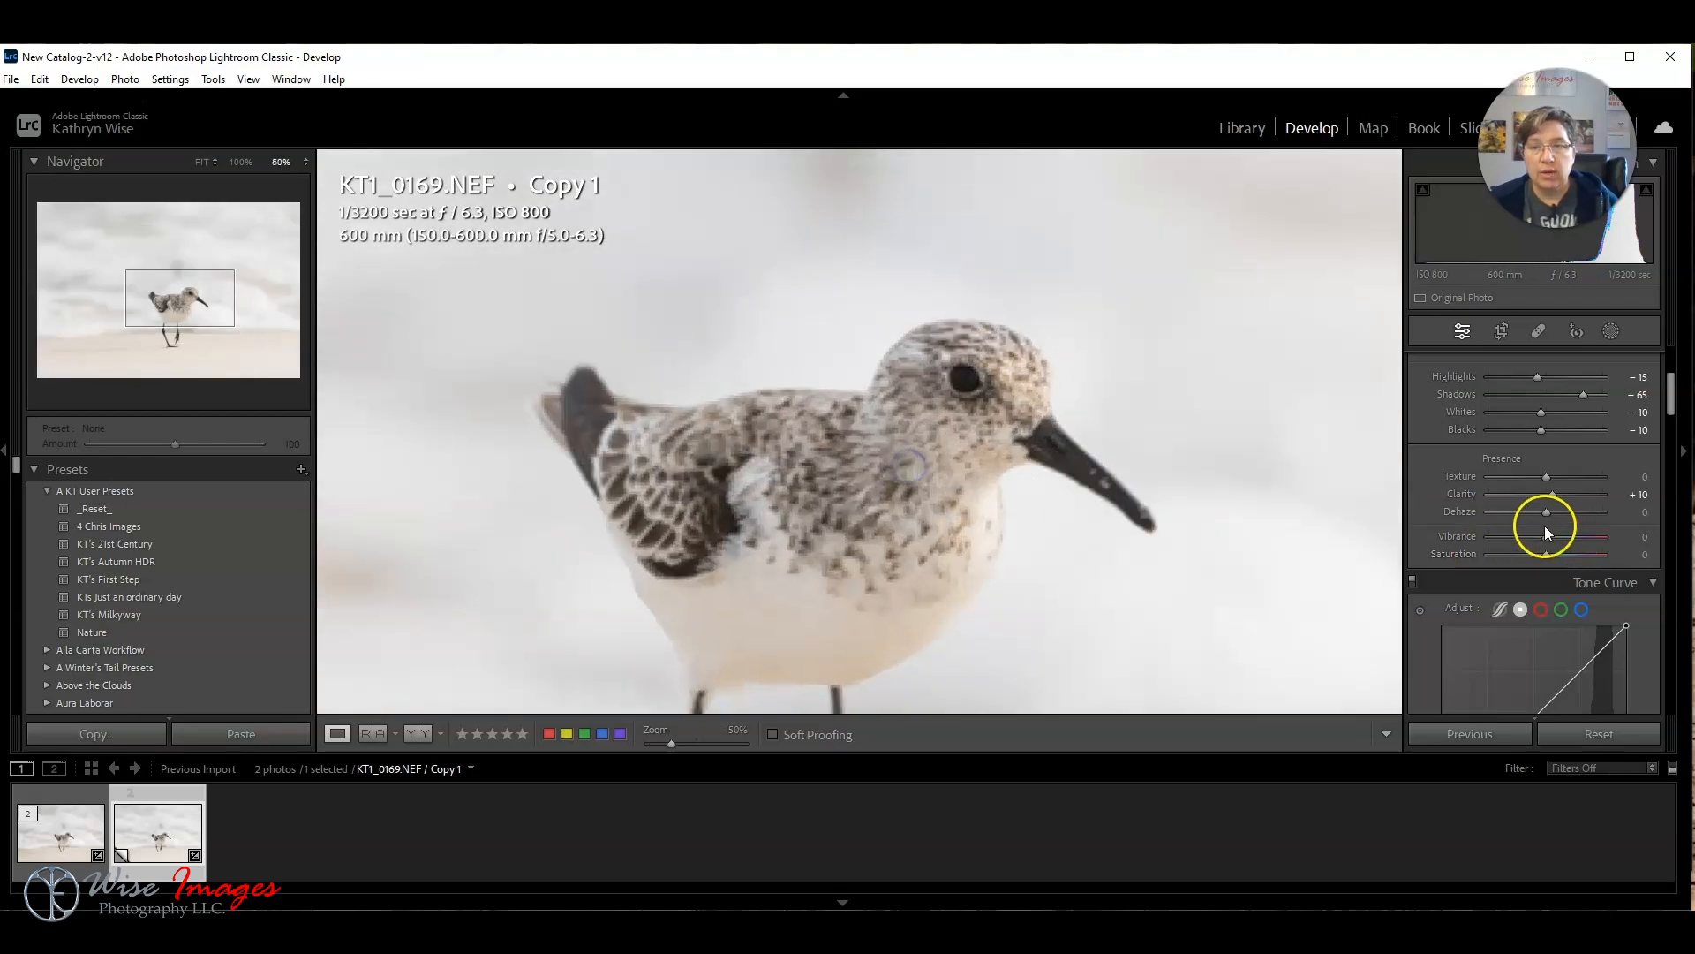
pyautogui.moveTo(1550, 512)
pyautogui.mouseDown()
pyautogui.moveTo(1582, 512)
pyautogui.moveTo(1505, 512)
pyautogui.moveTo(1546, 512)
pyautogui.mouseUp()
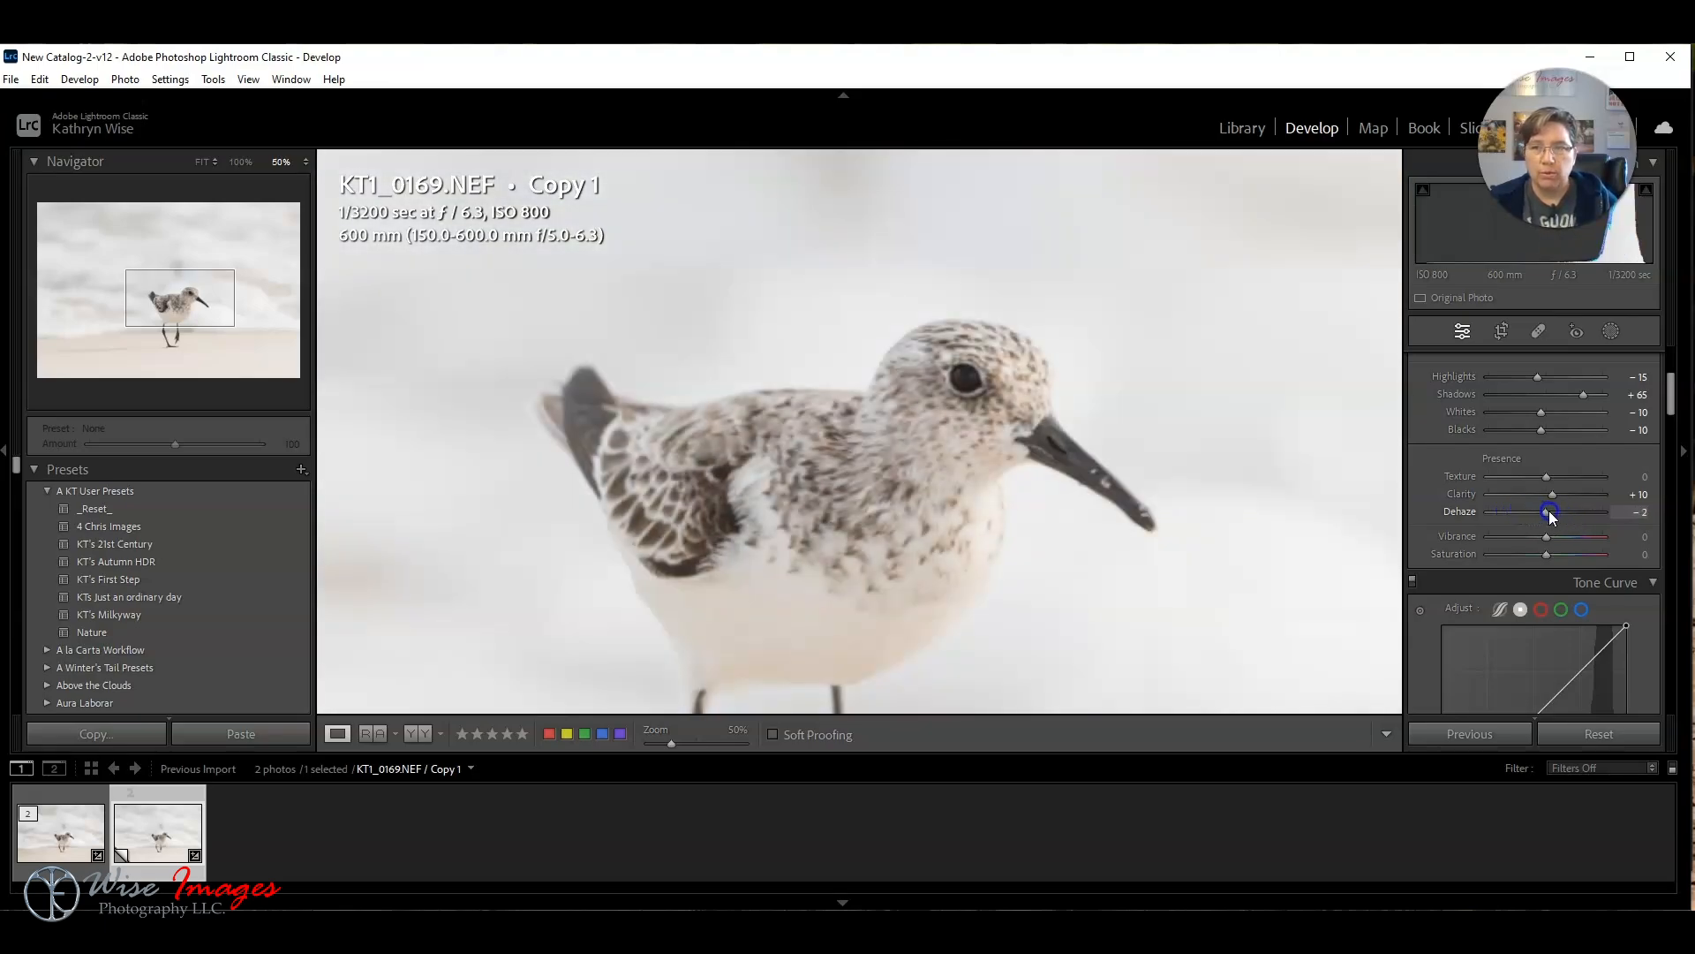
pyautogui.click(1633, 512)
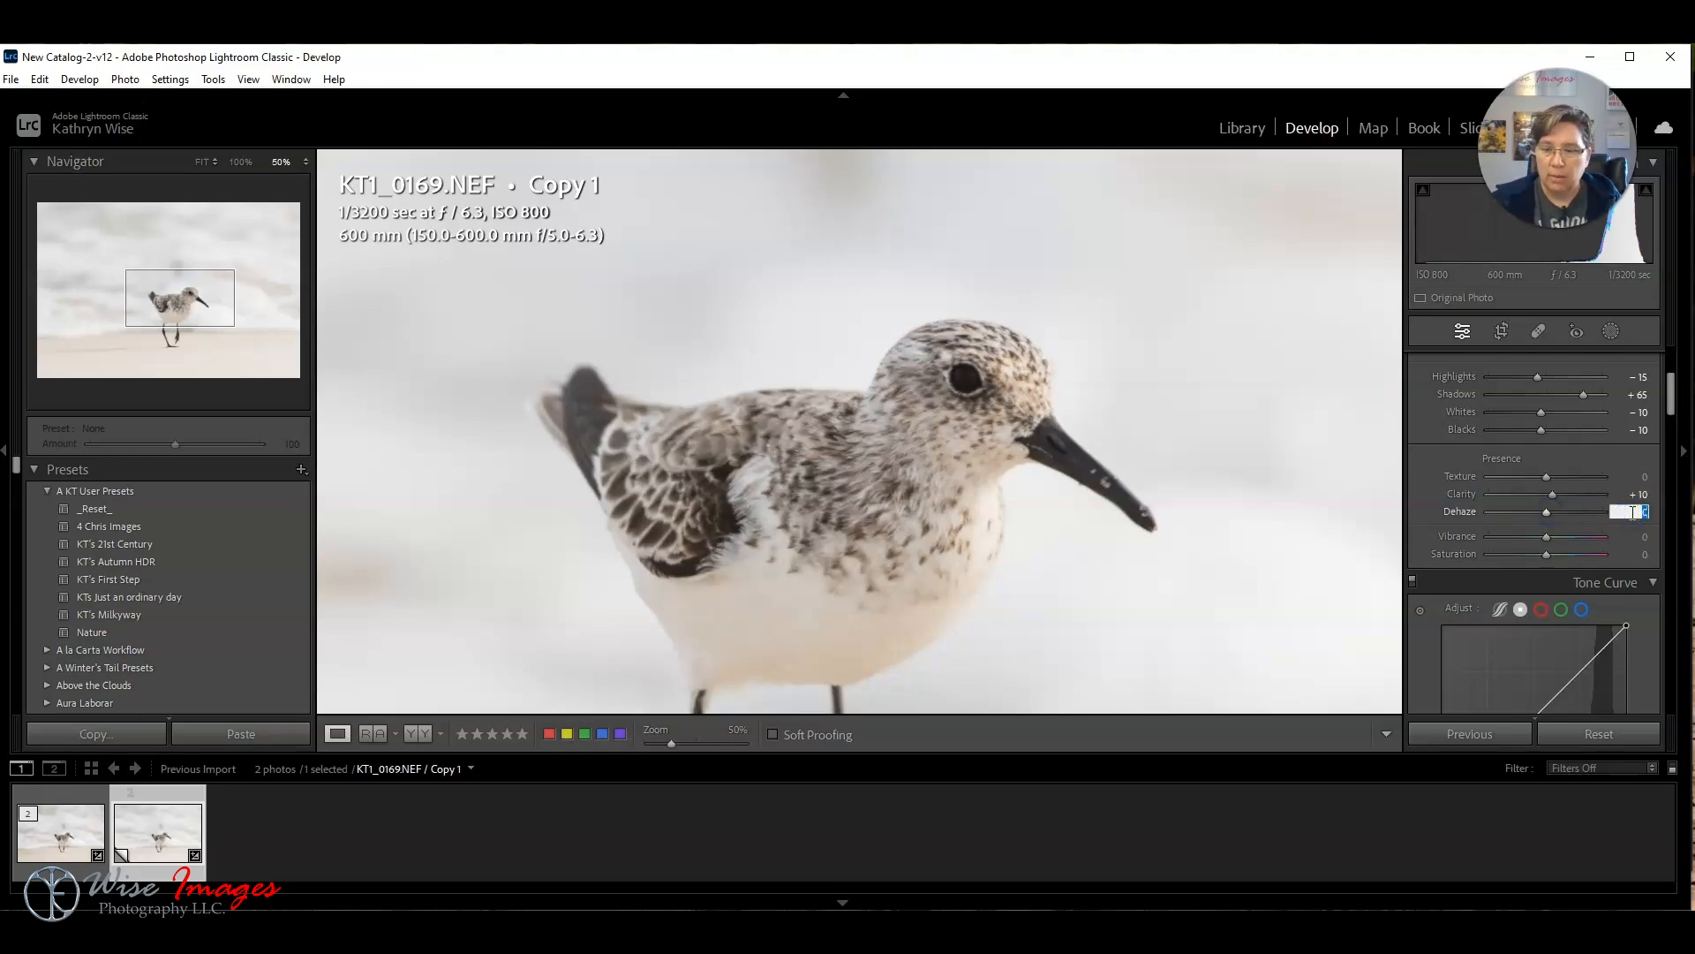
pyautogui.write('5')
pyautogui.press('Return')
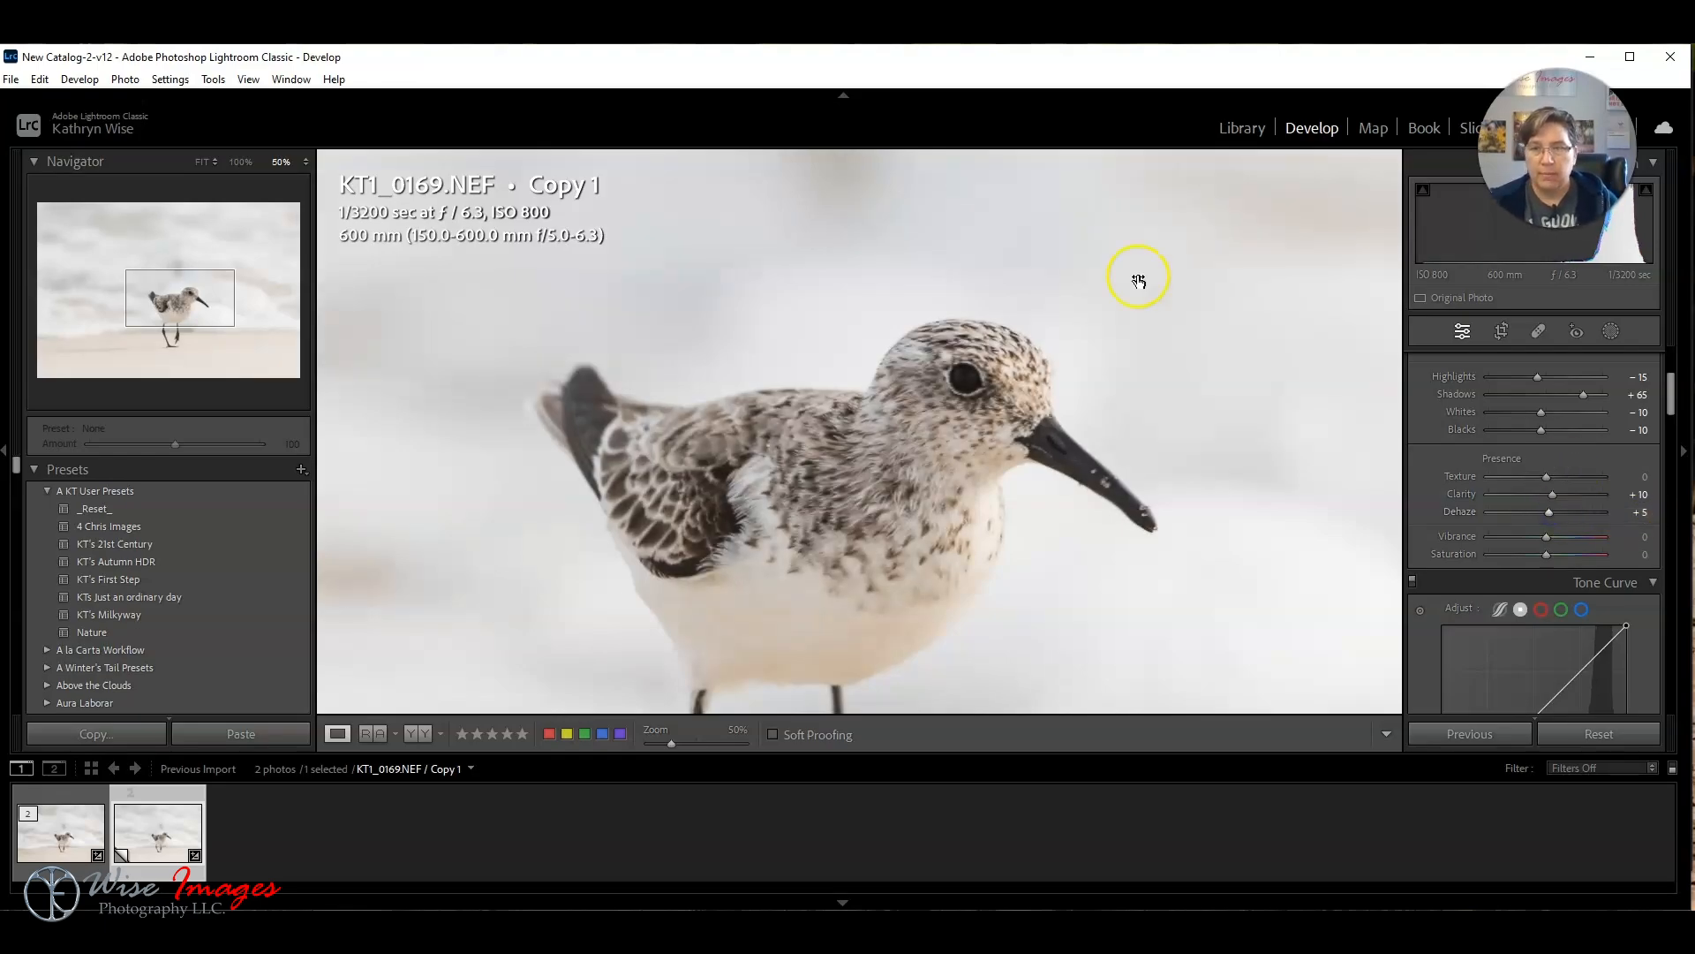
# Step: Strengthen the muted colours of the whole photo by setting Vibrance to +40
pyautogui.click(941, 384)
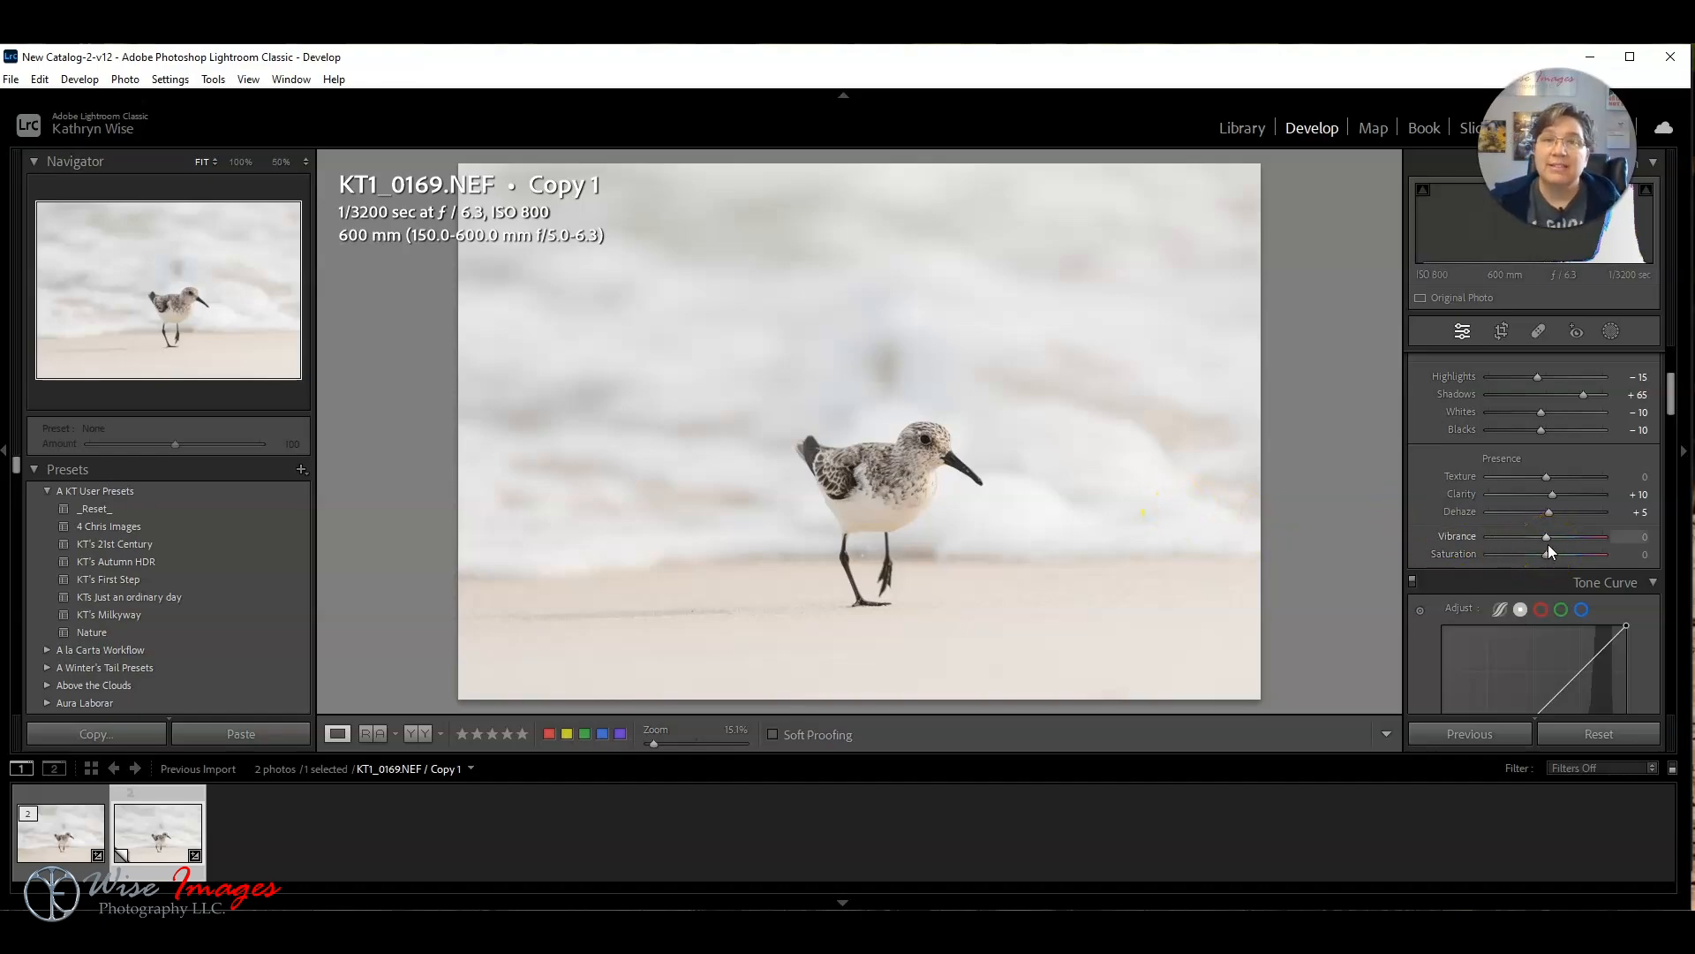
pyautogui.click(1635, 537)
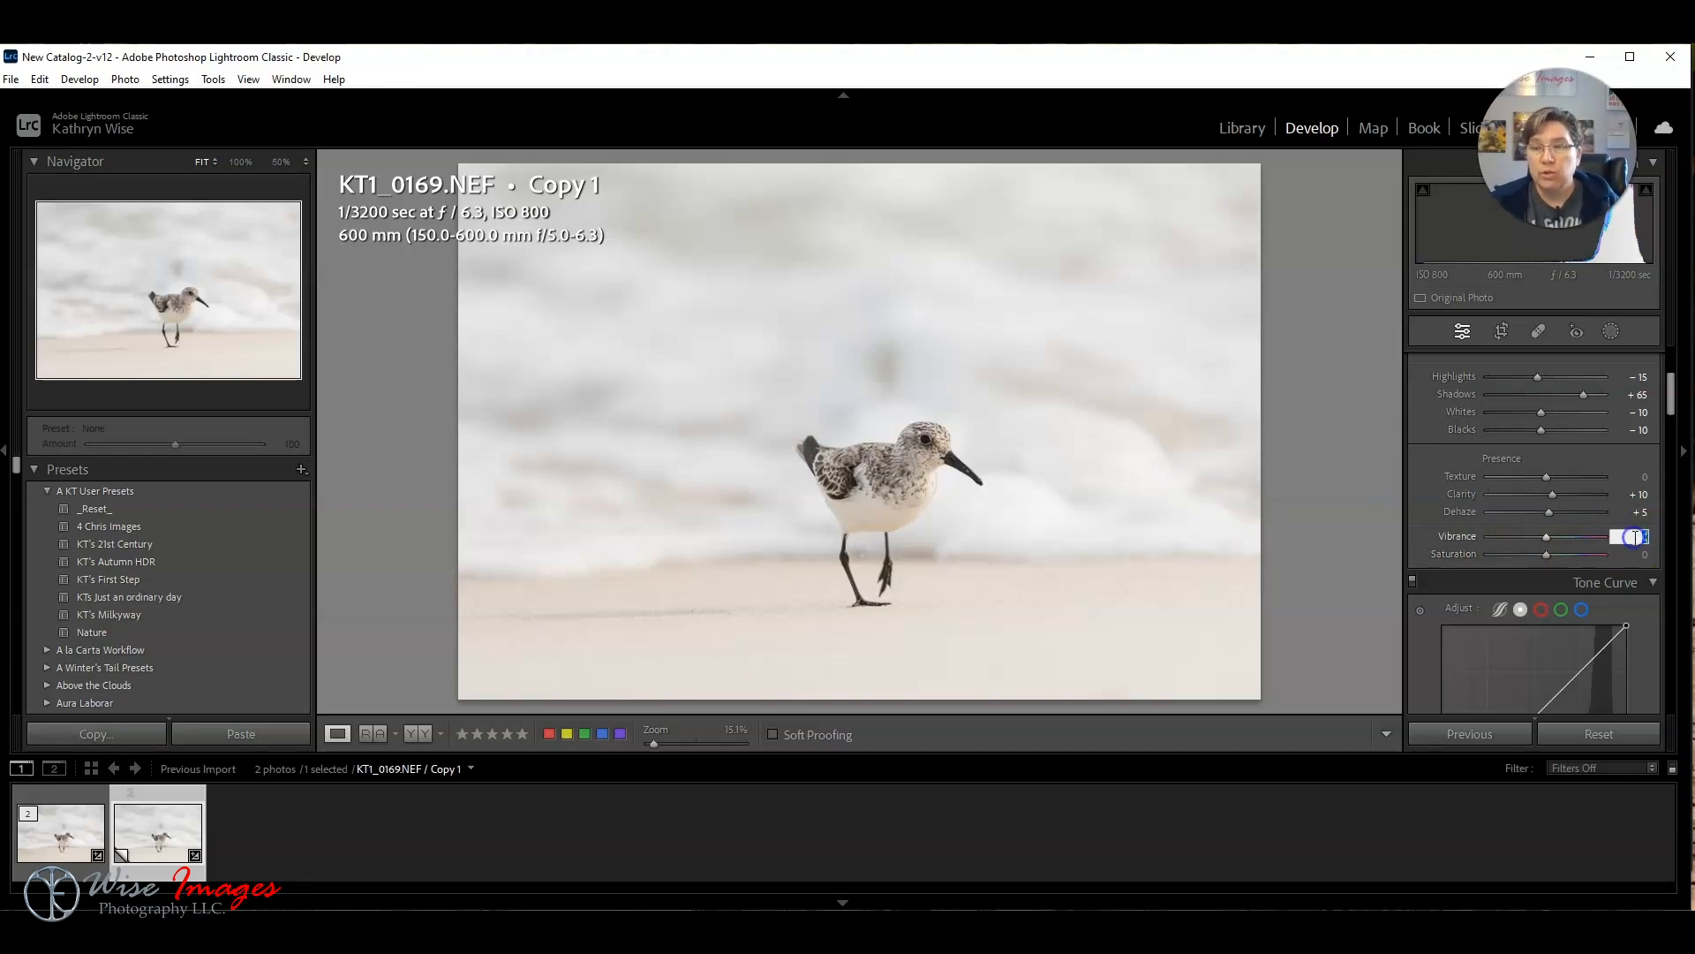
pyautogui.write('40')
pyautogui.press('Return')
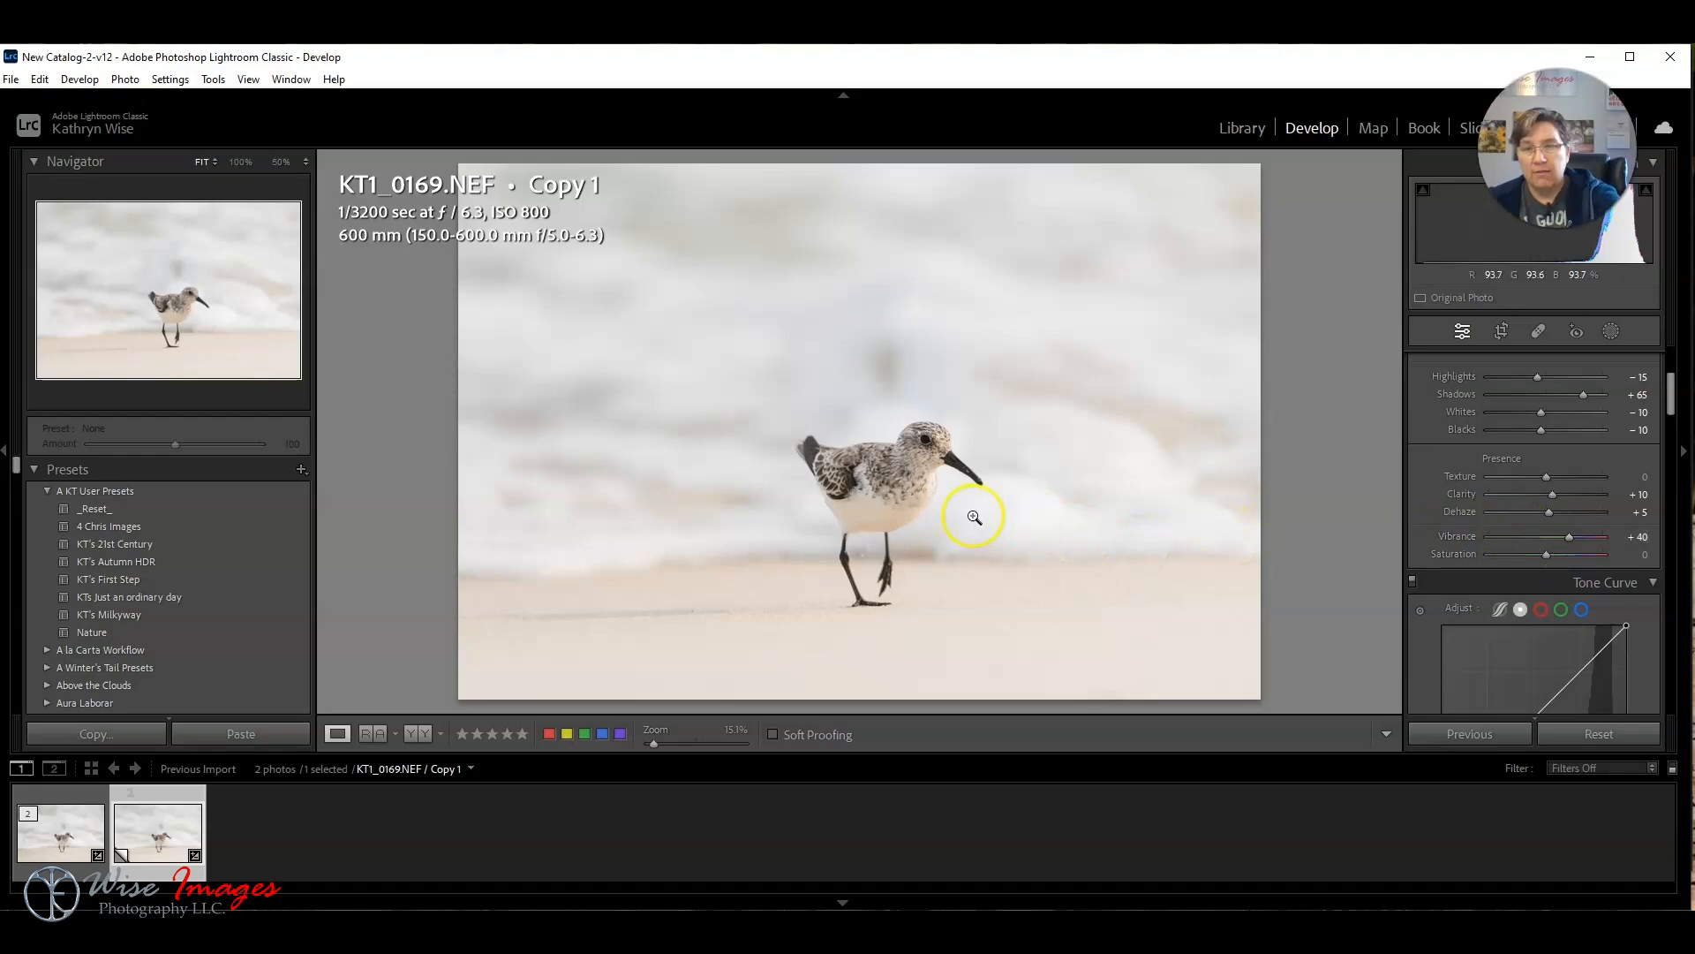
# Step: Compare the bird's colours up close with Vibrance lowered to -2 and raised back to +40
pyautogui.click(900, 495)
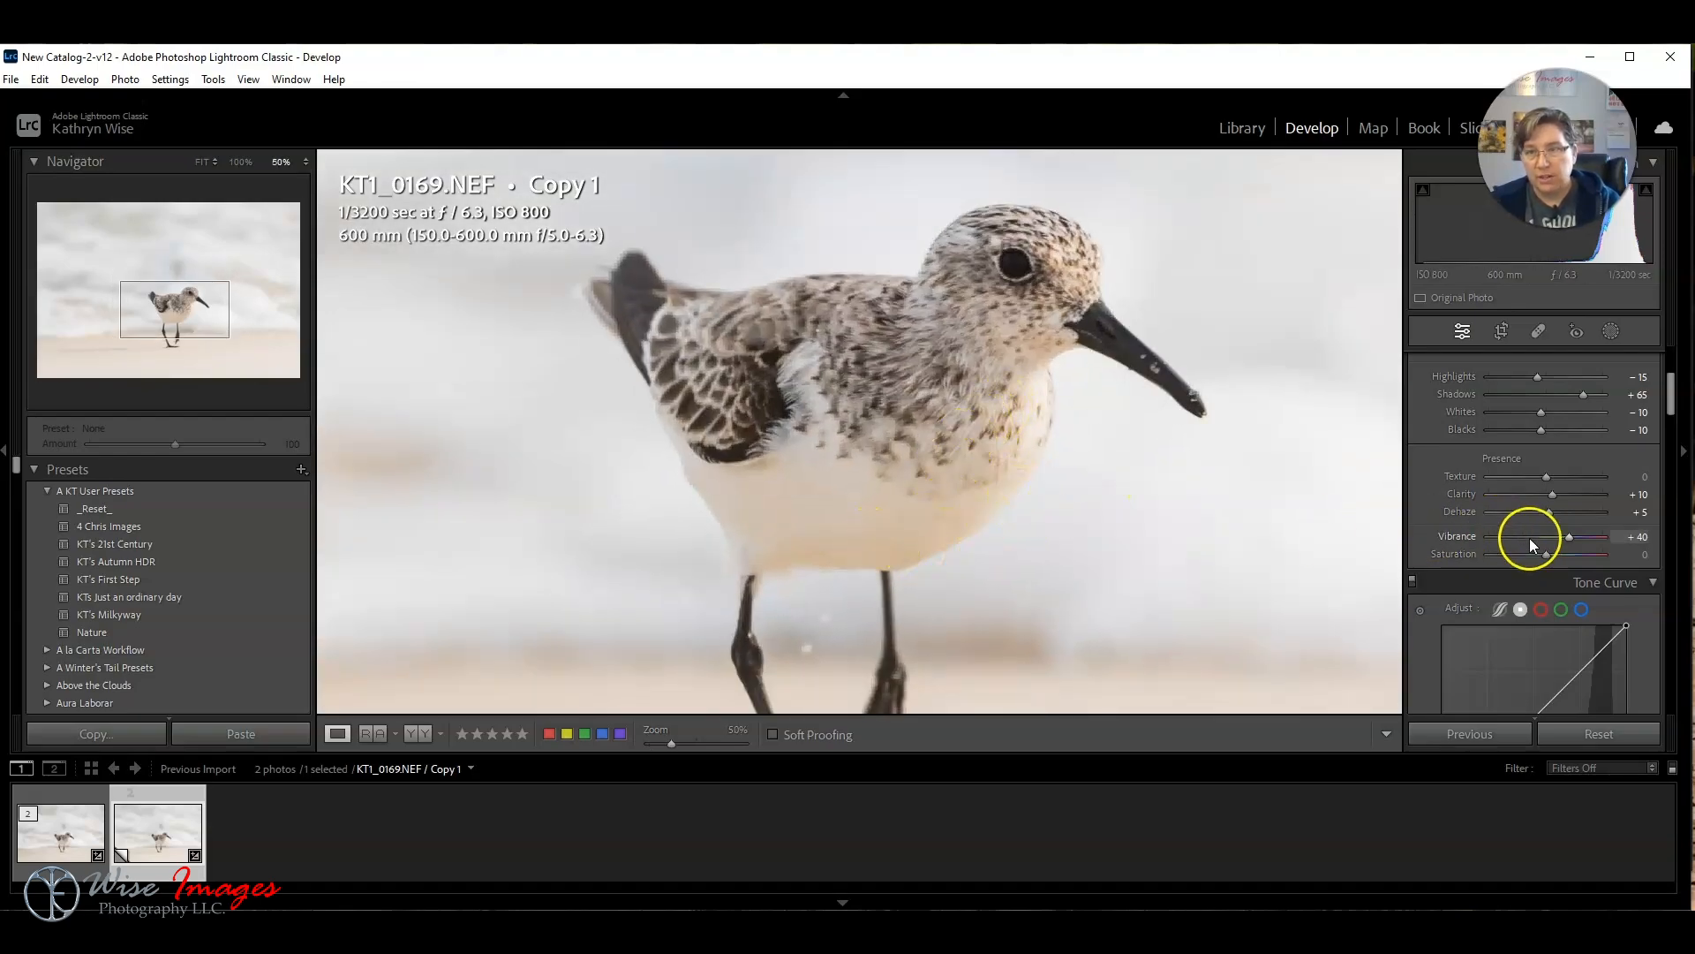
pyautogui.moveTo(1569, 536); pyautogui.dragTo(1546, 539)
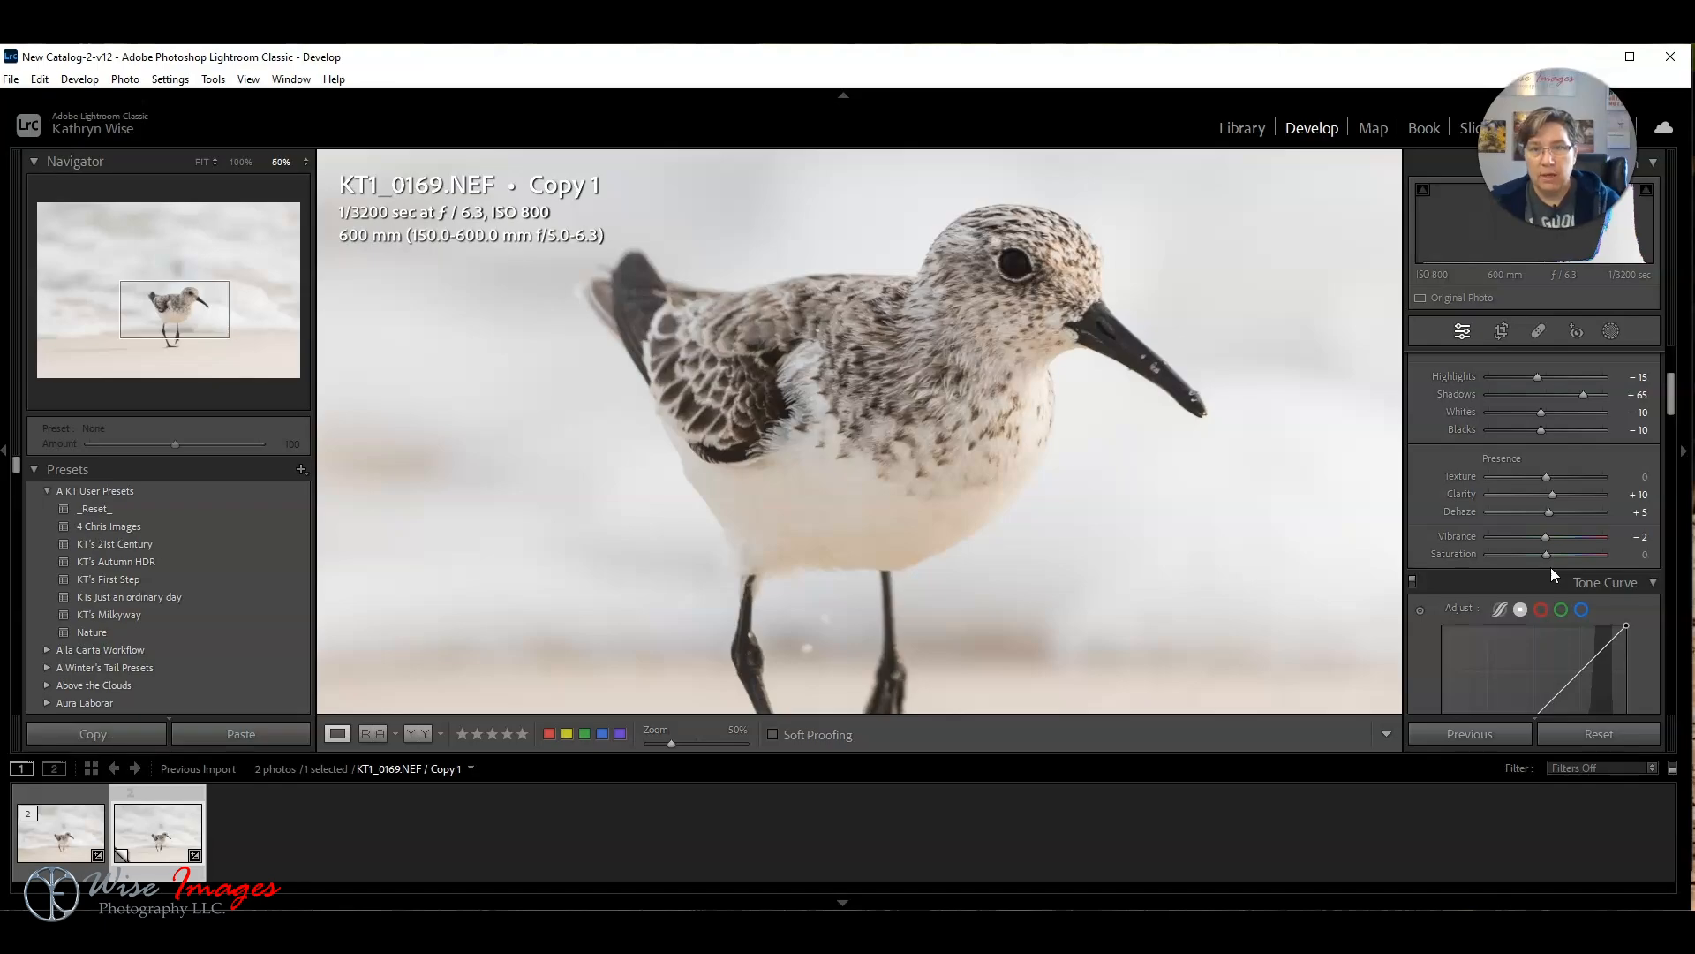
pyautogui.click(1550, 540)
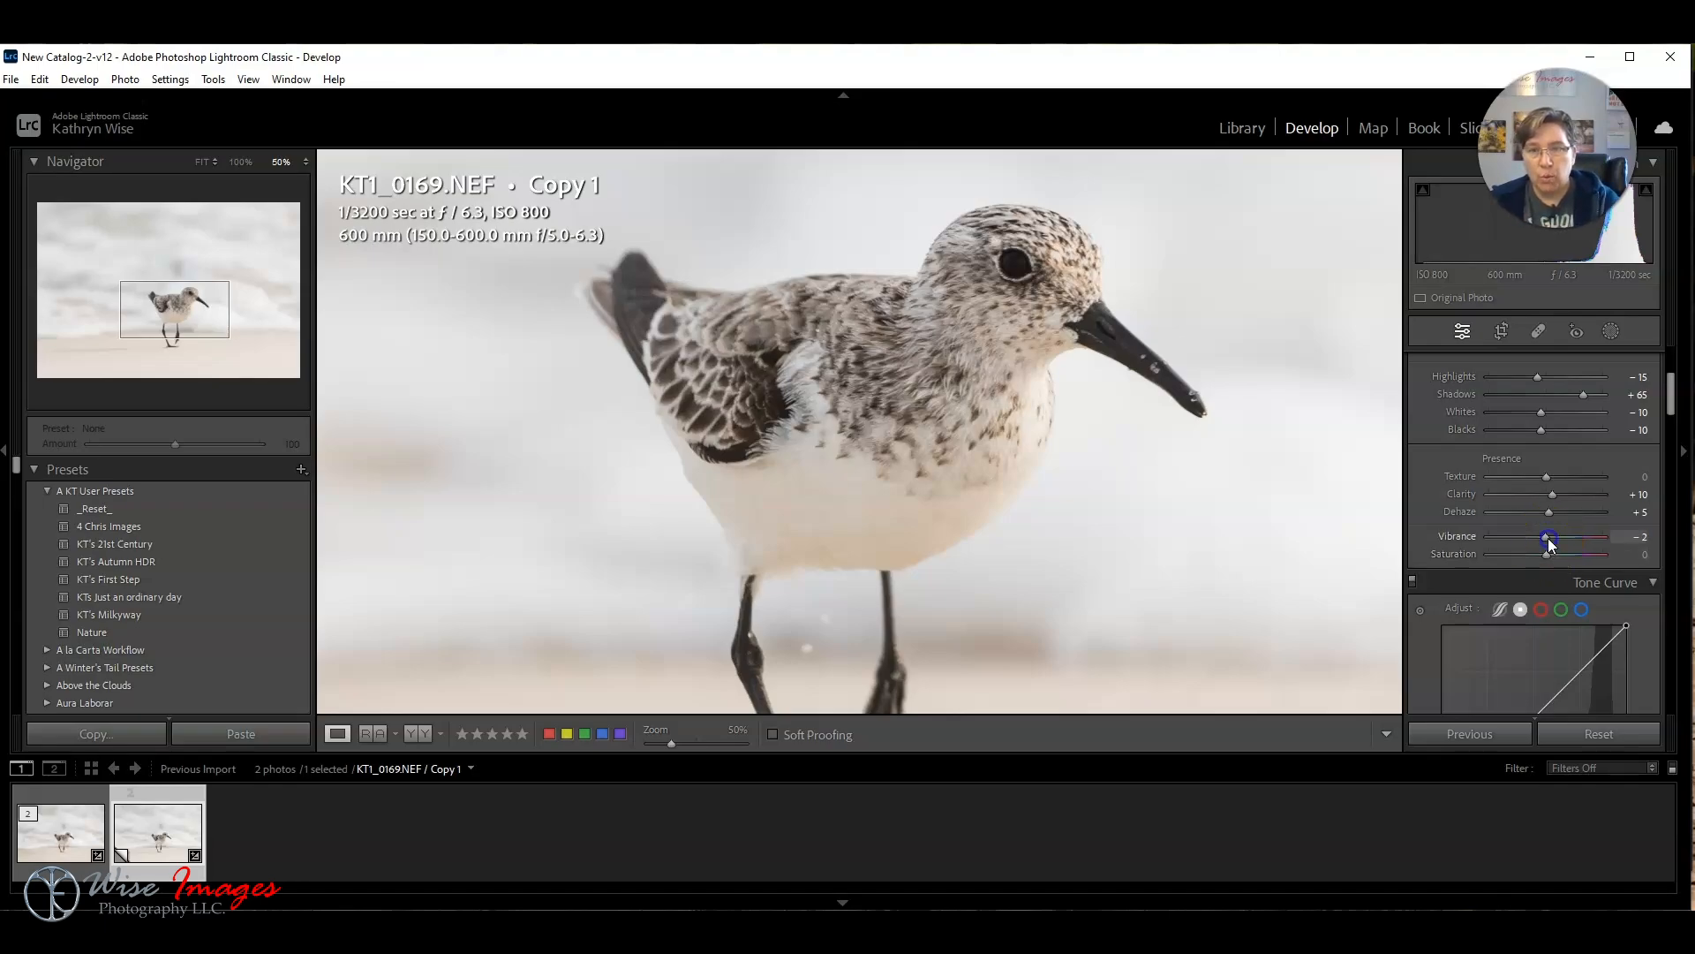
pyautogui.moveTo(1549, 538); pyautogui.dragTo(1573, 544)
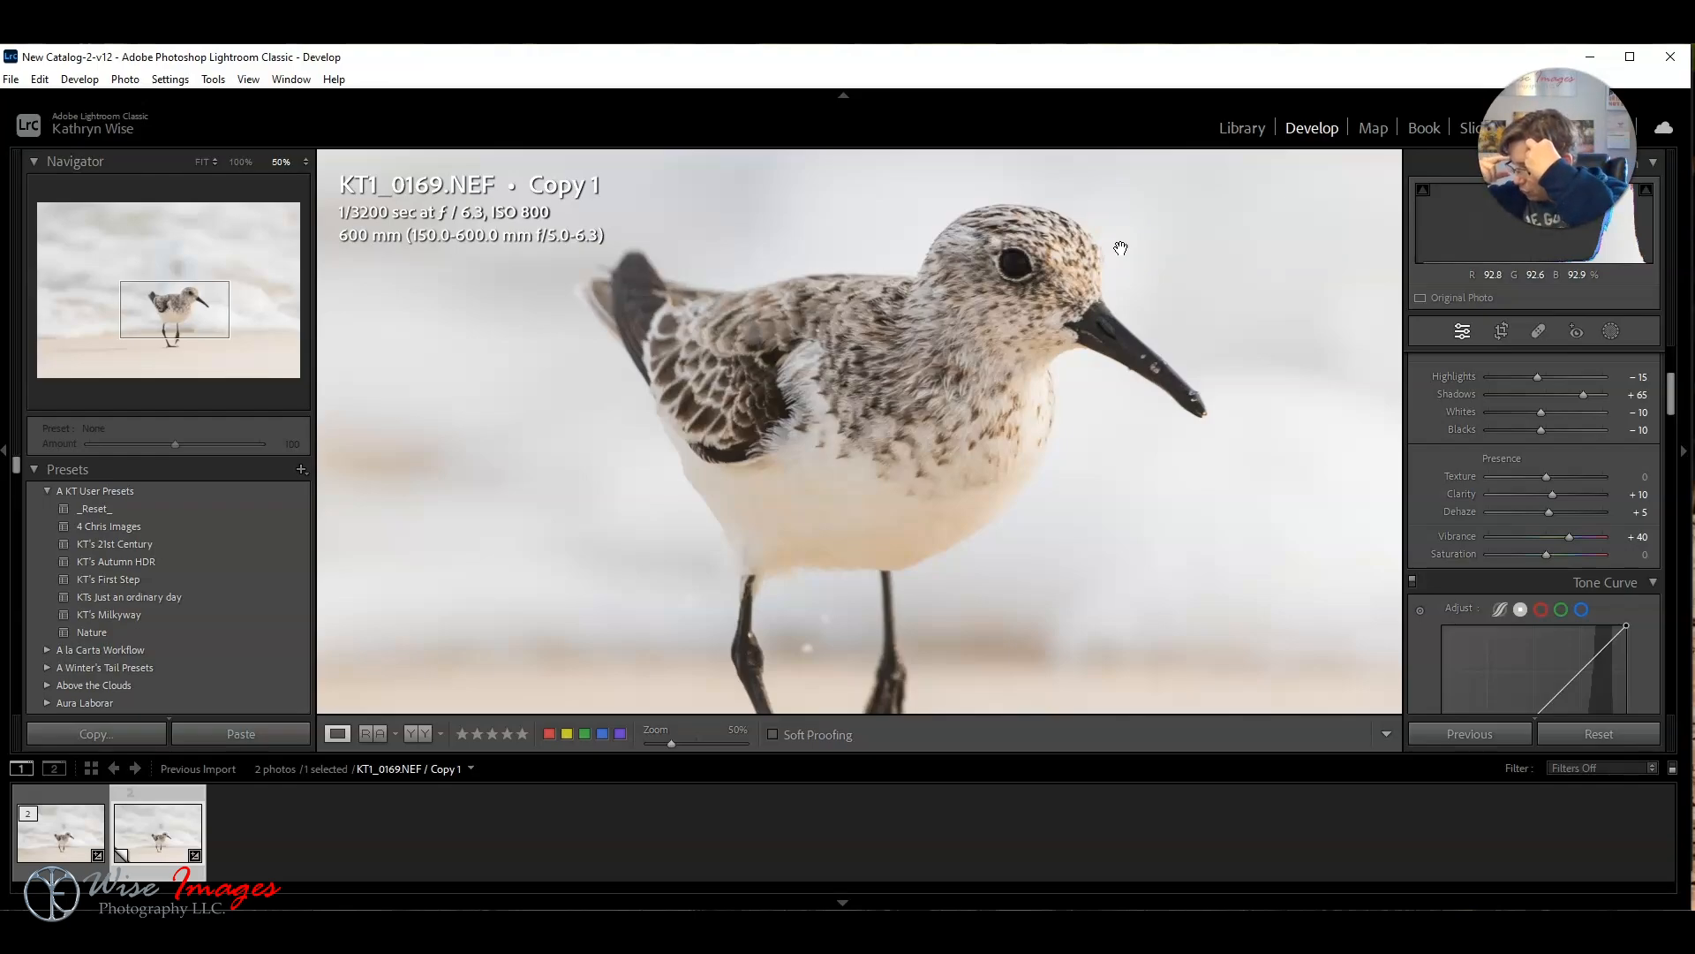
# Step: Set the Saturation of the whole bird photo to +5
pyautogui.click(992, 385)
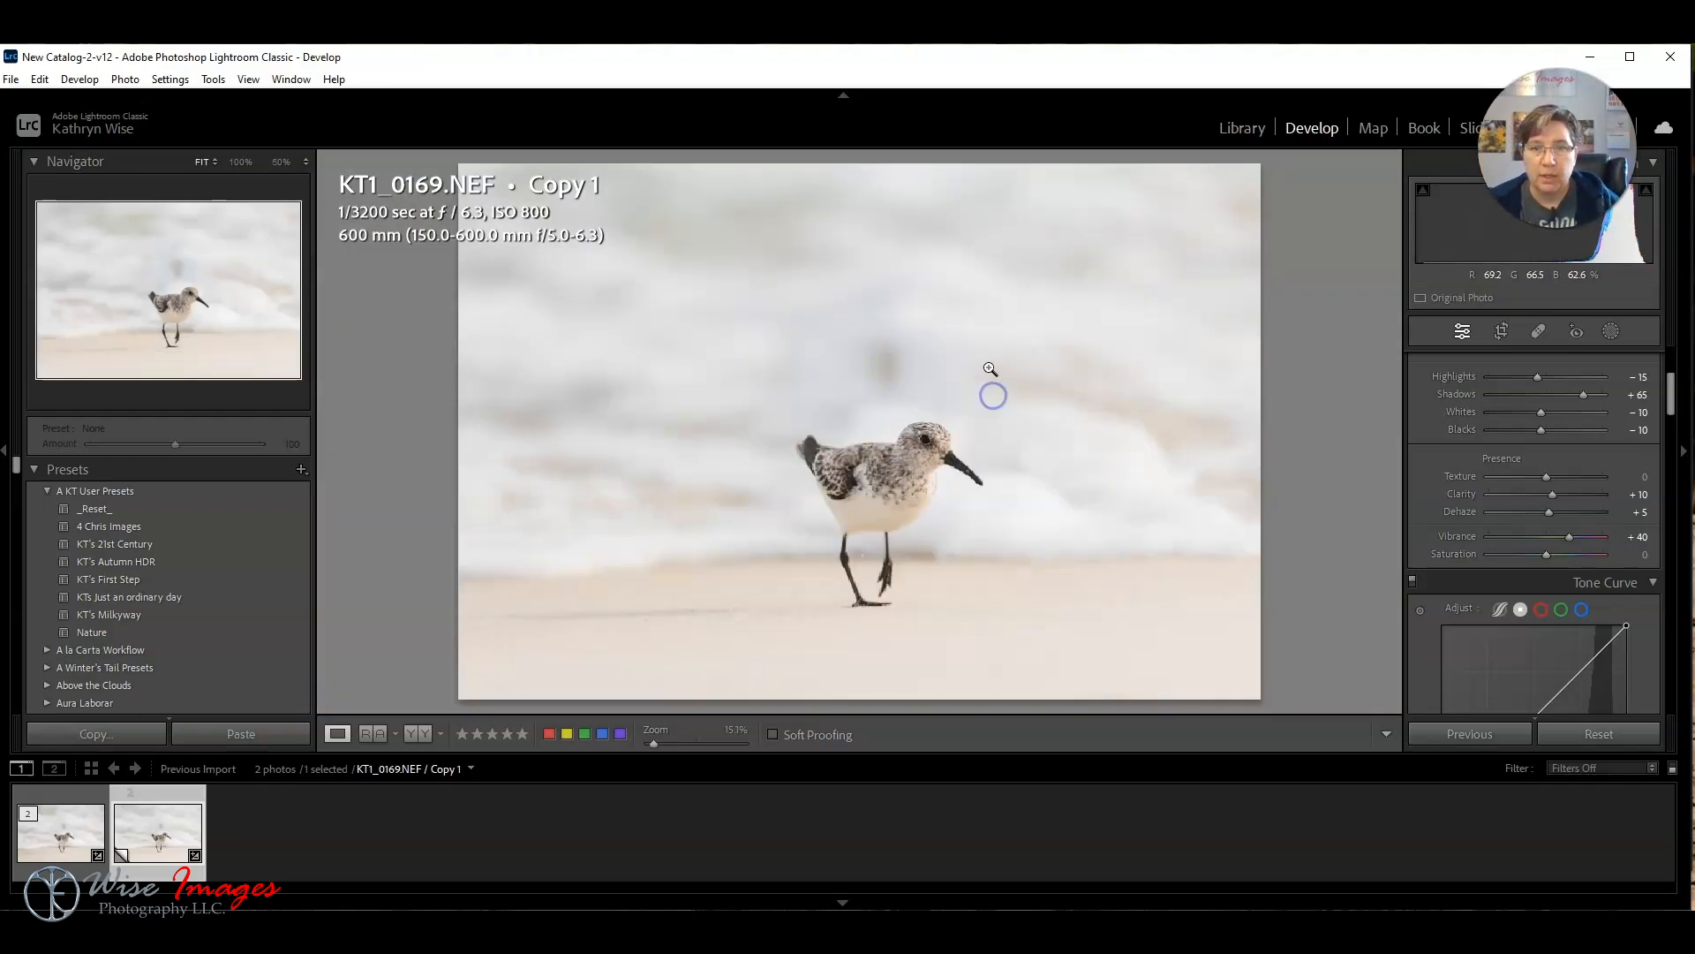
pyautogui.click(1630, 553)
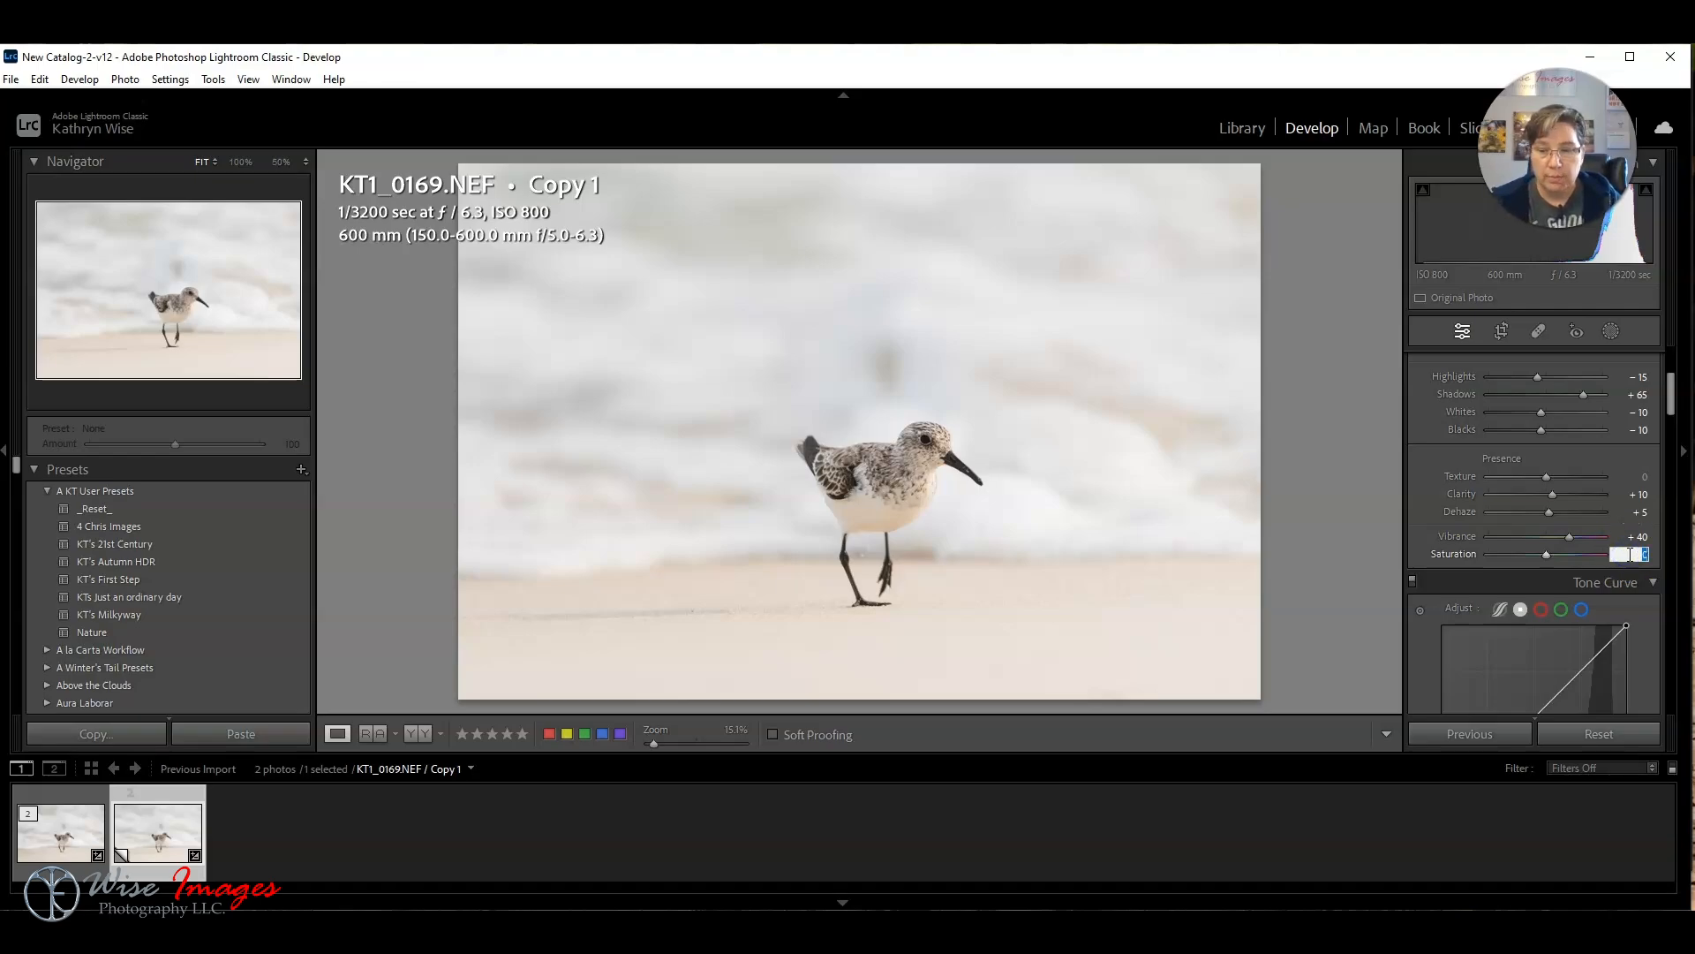
pyautogui.write('5')
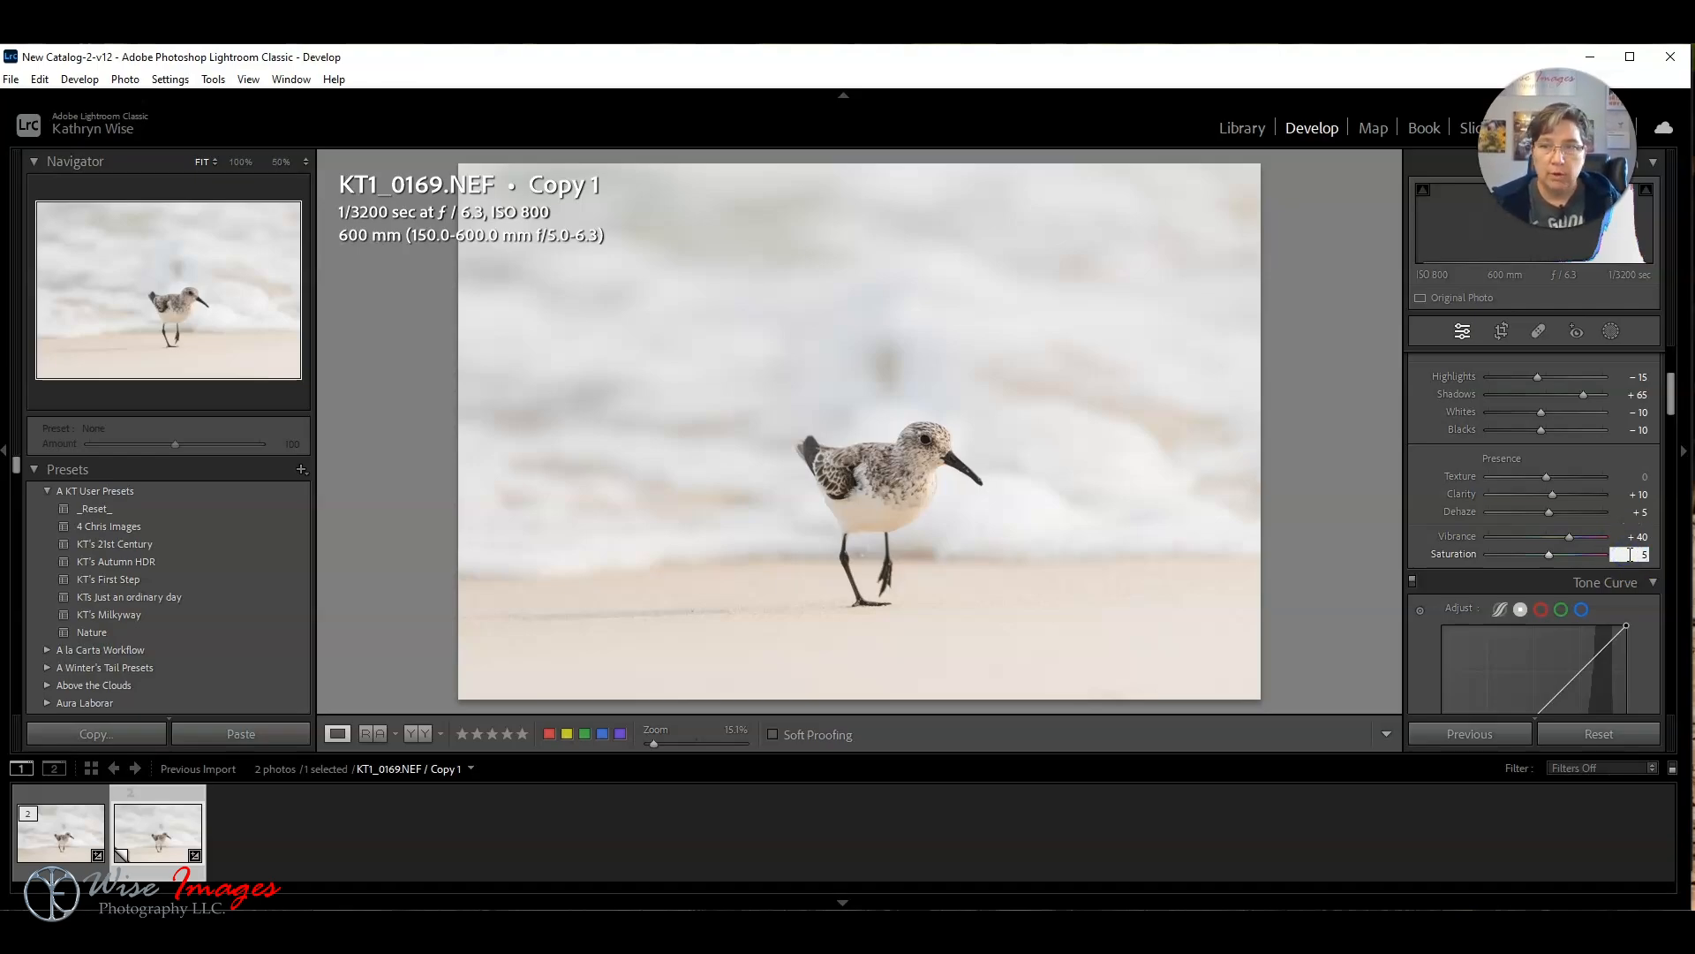
pyautogui.press('Return')
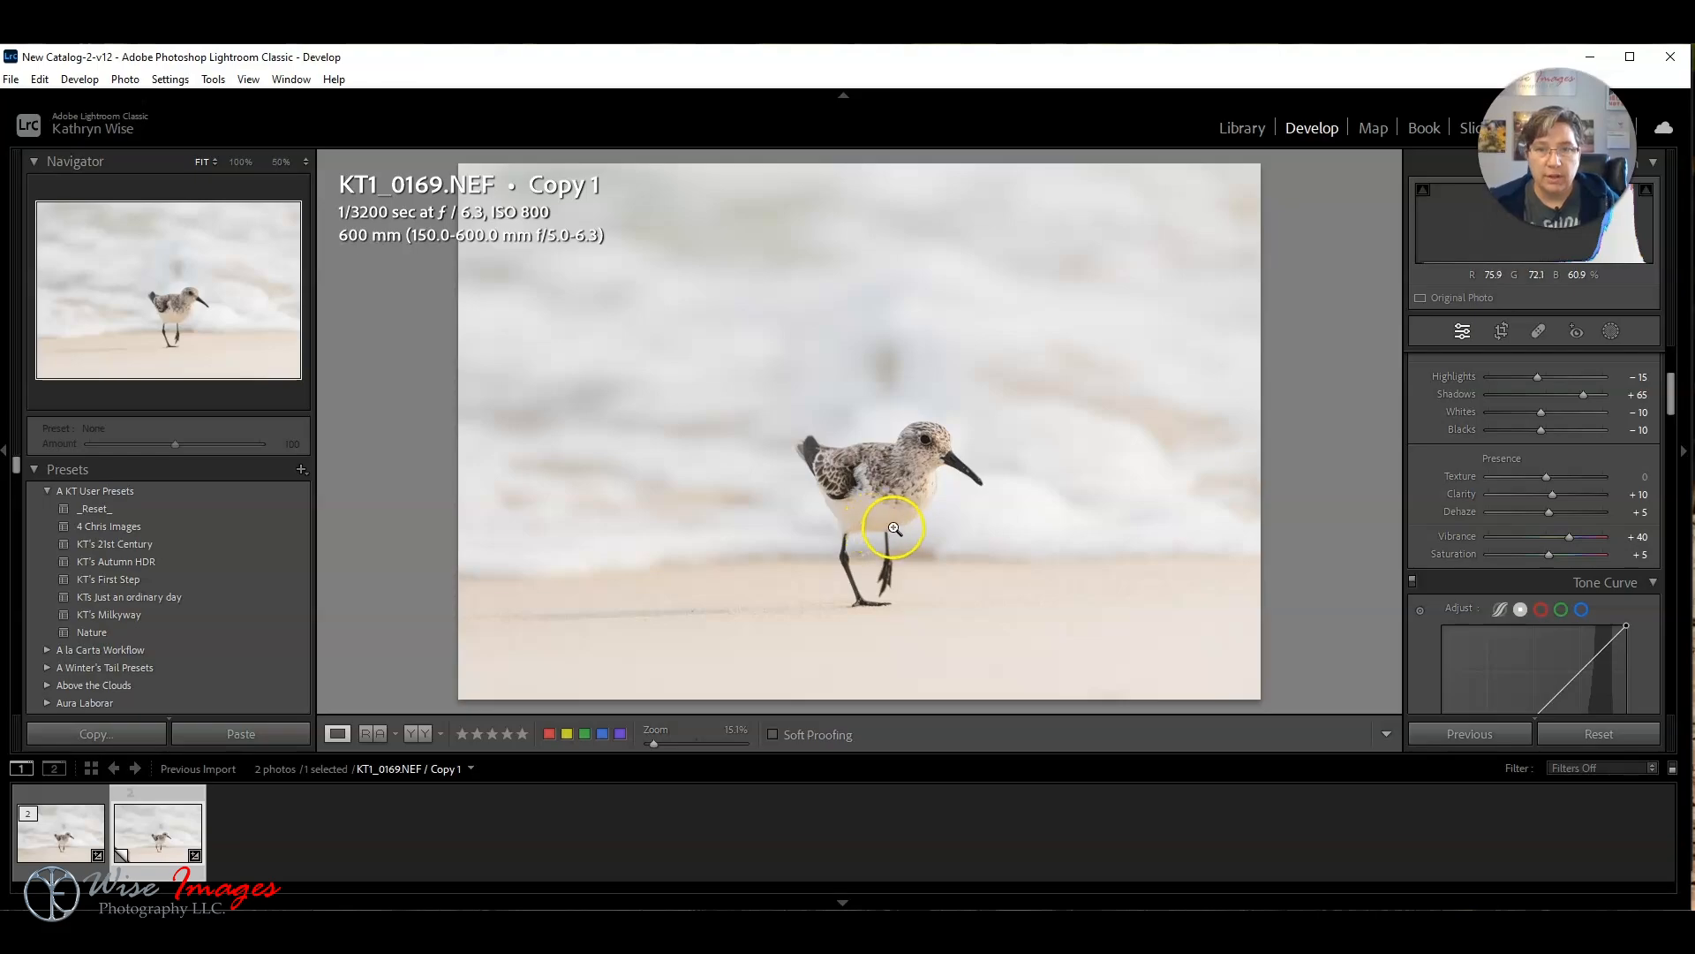
# Step: Set the hue of the photo's yellows to -10 in the HSL adjustments
pyautogui.scroll(-3, 1499, 521)
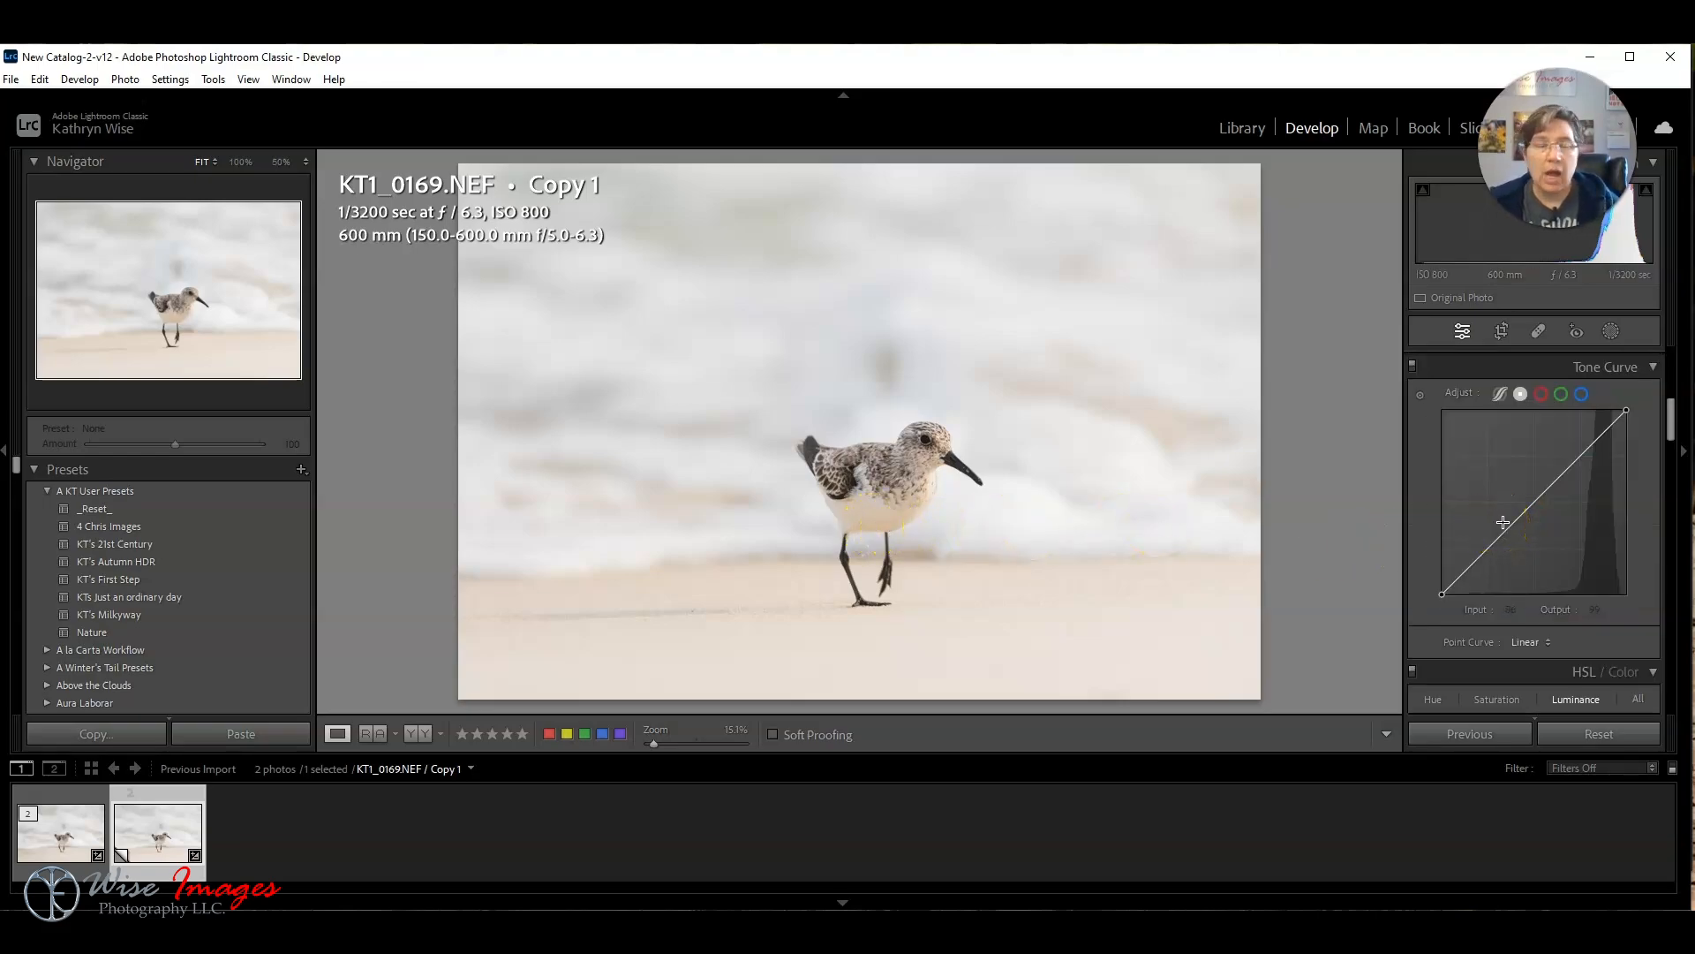
pyautogui.scroll(-3, 1511, 521)
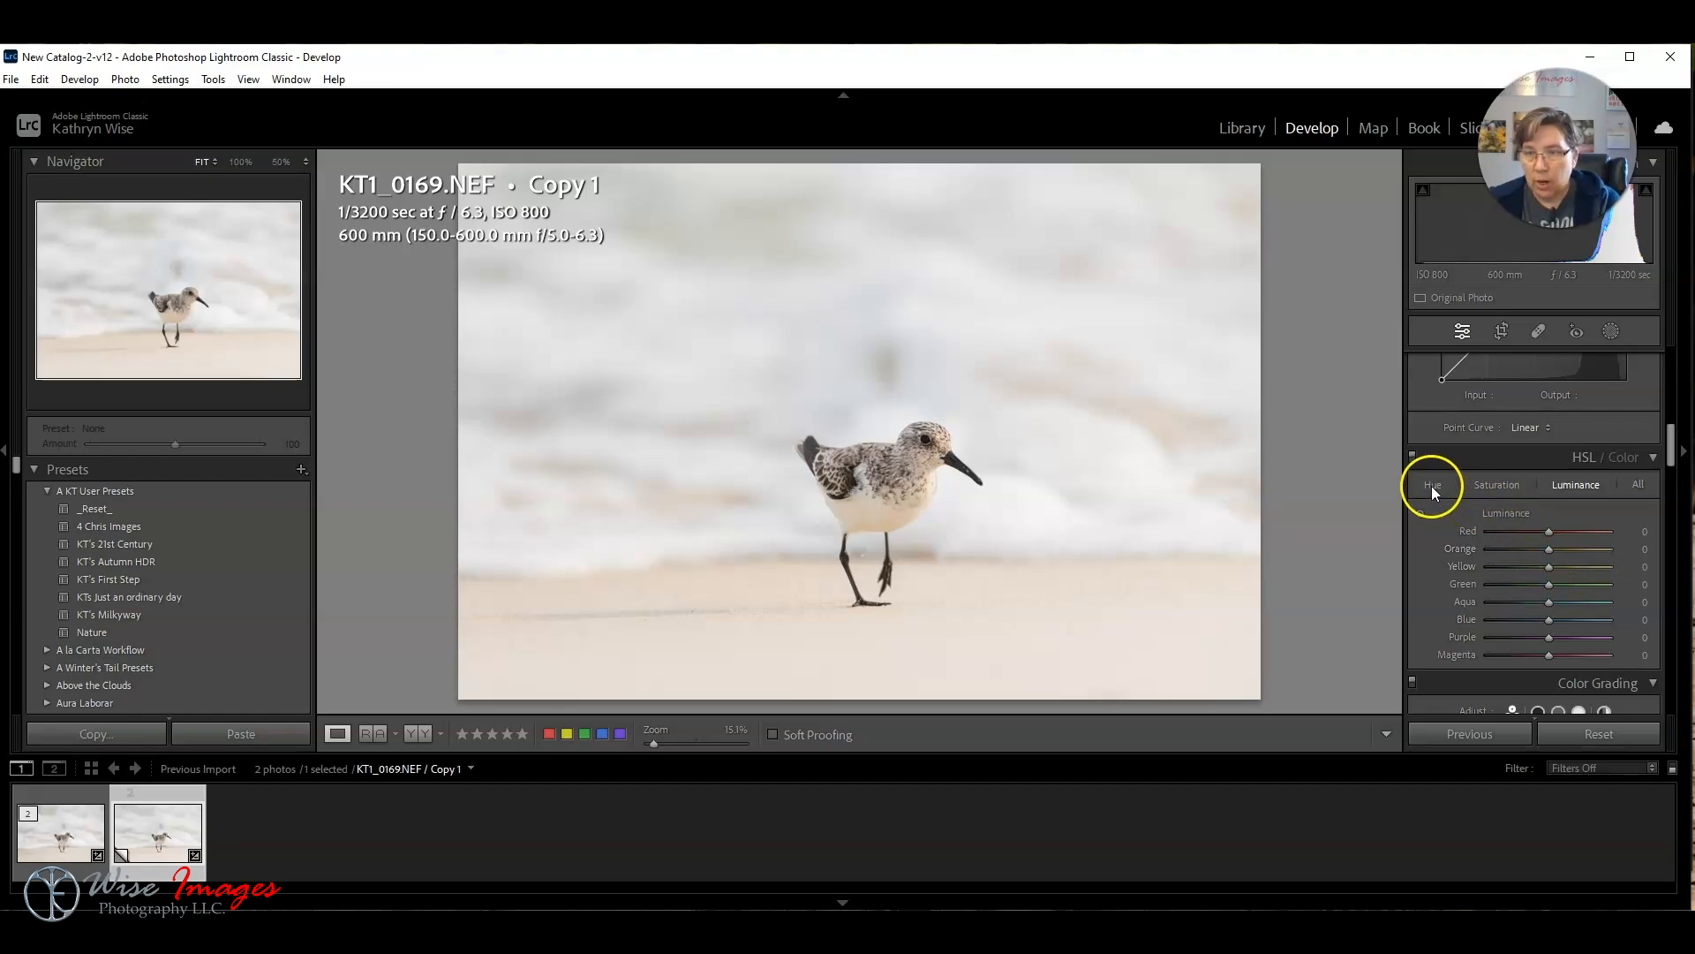
pyautogui.click(1432, 485)
pyautogui.click(1565, 554)
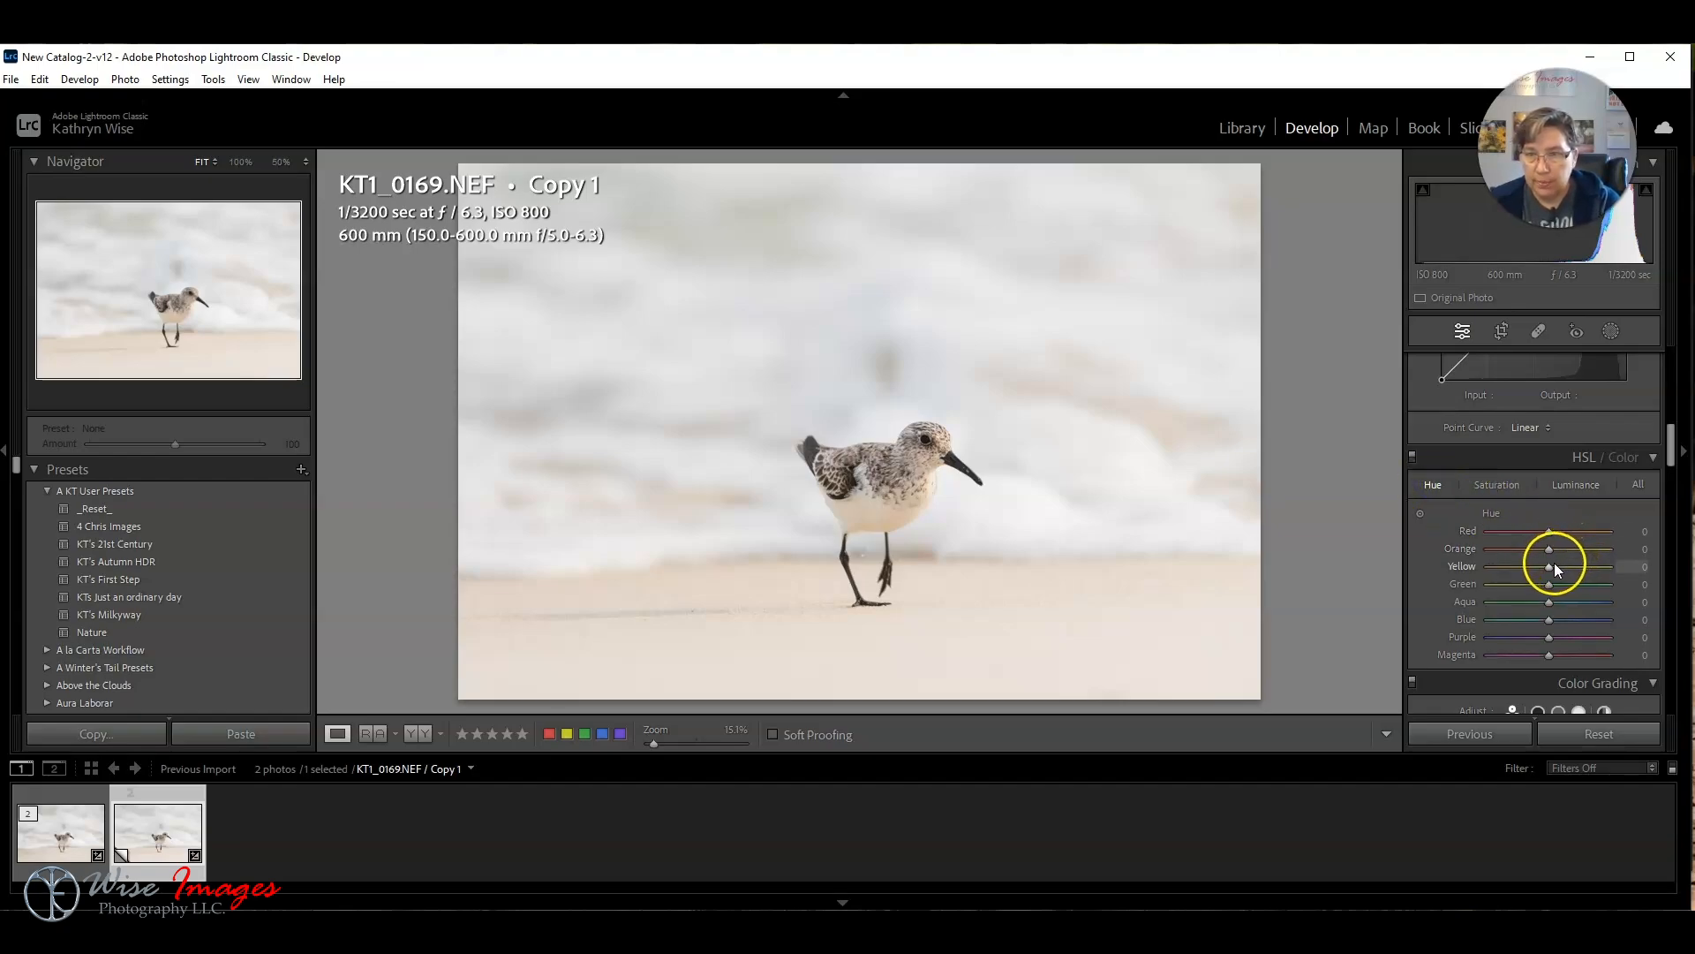
pyautogui.click(1632, 566)
pyautogui.write('-1')
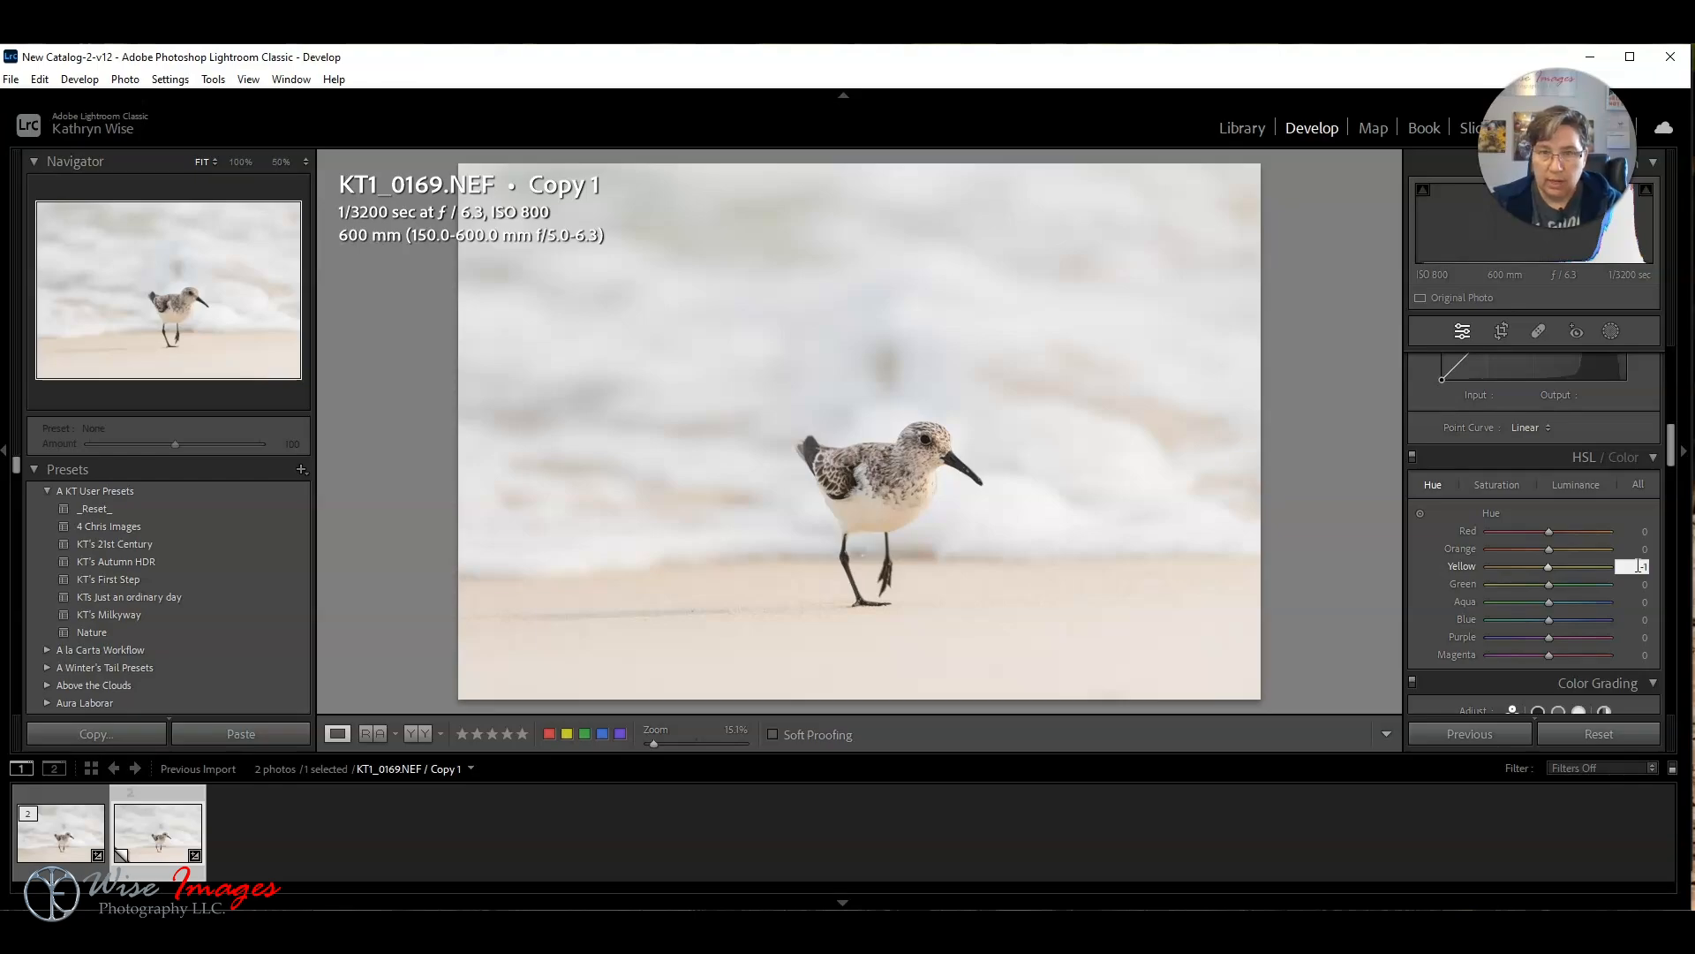
pyautogui.write('0')
pyautogui.press('Return')
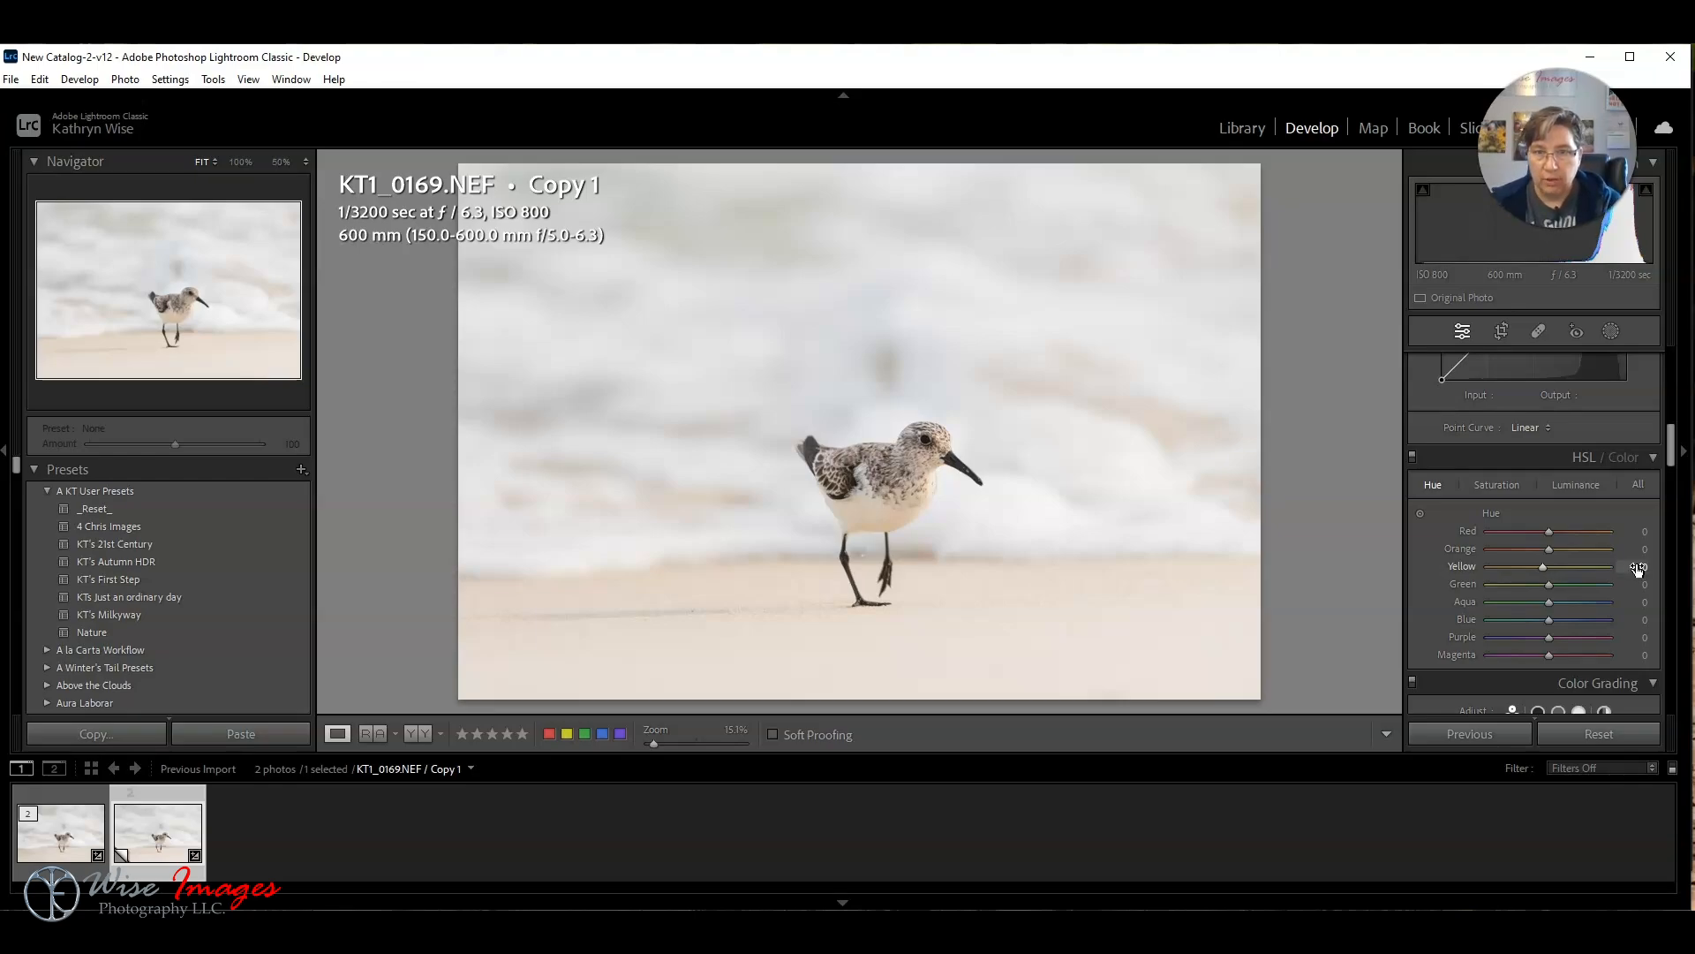
# Step: Set the saturation of the yellows to -15 and their luminance to -10
pyautogui.click(1492, 484)
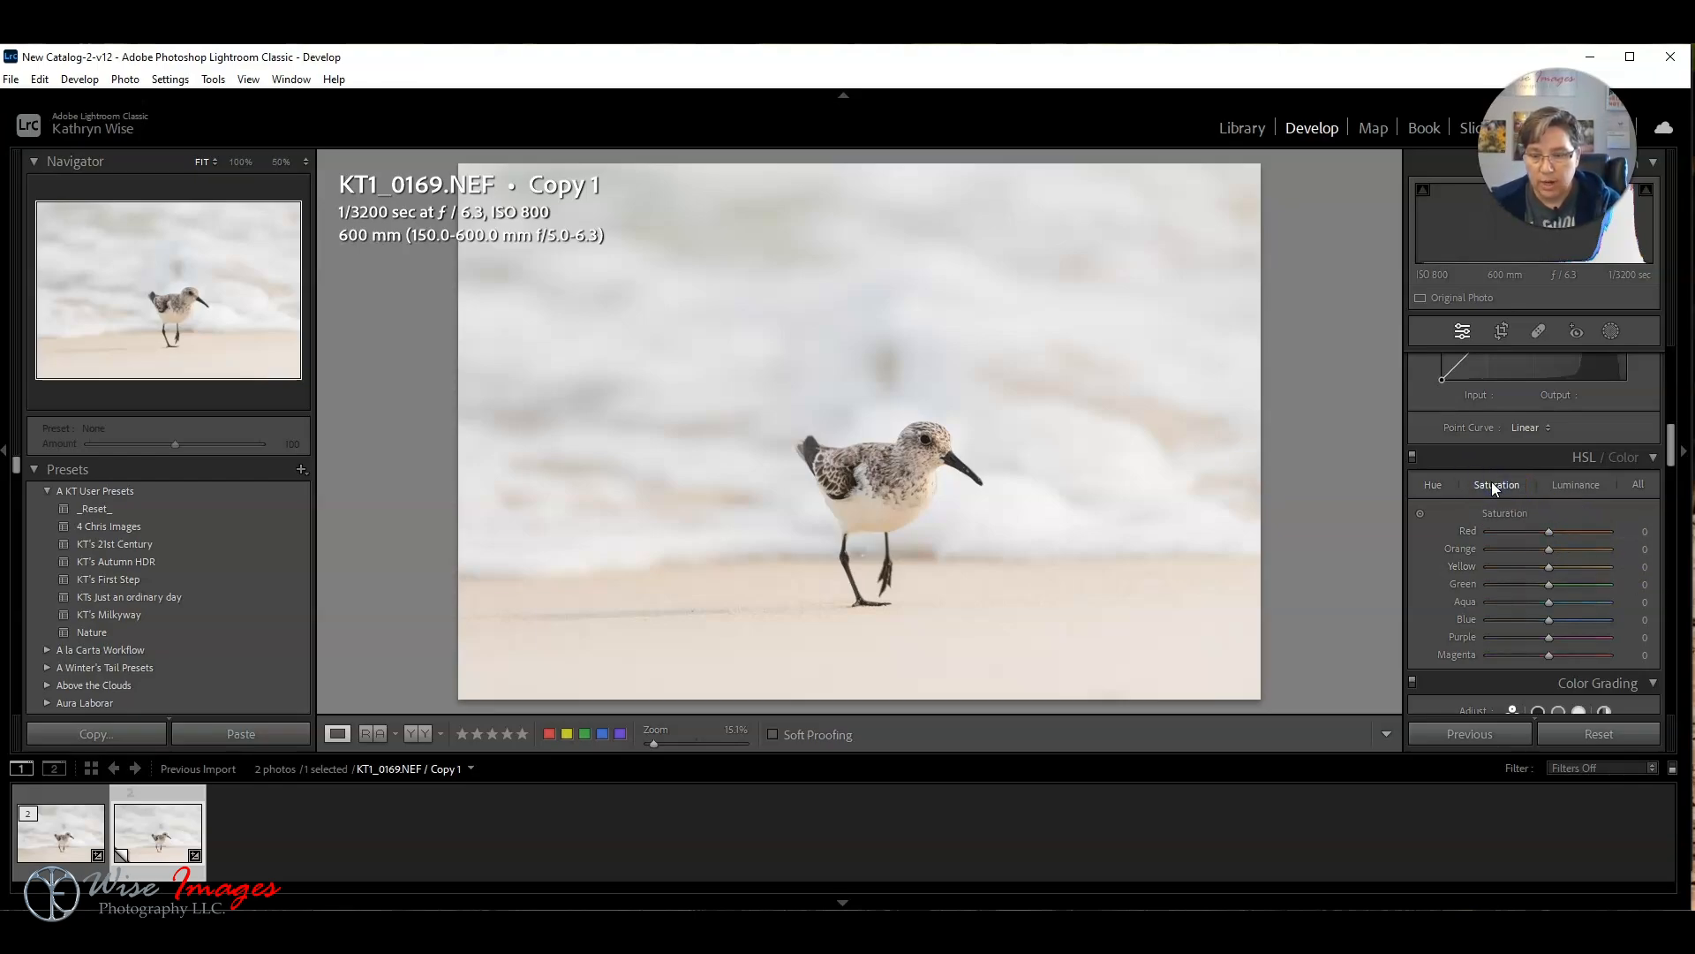
pyautogui.click(1644, 572)
pyautogui.write('-15')
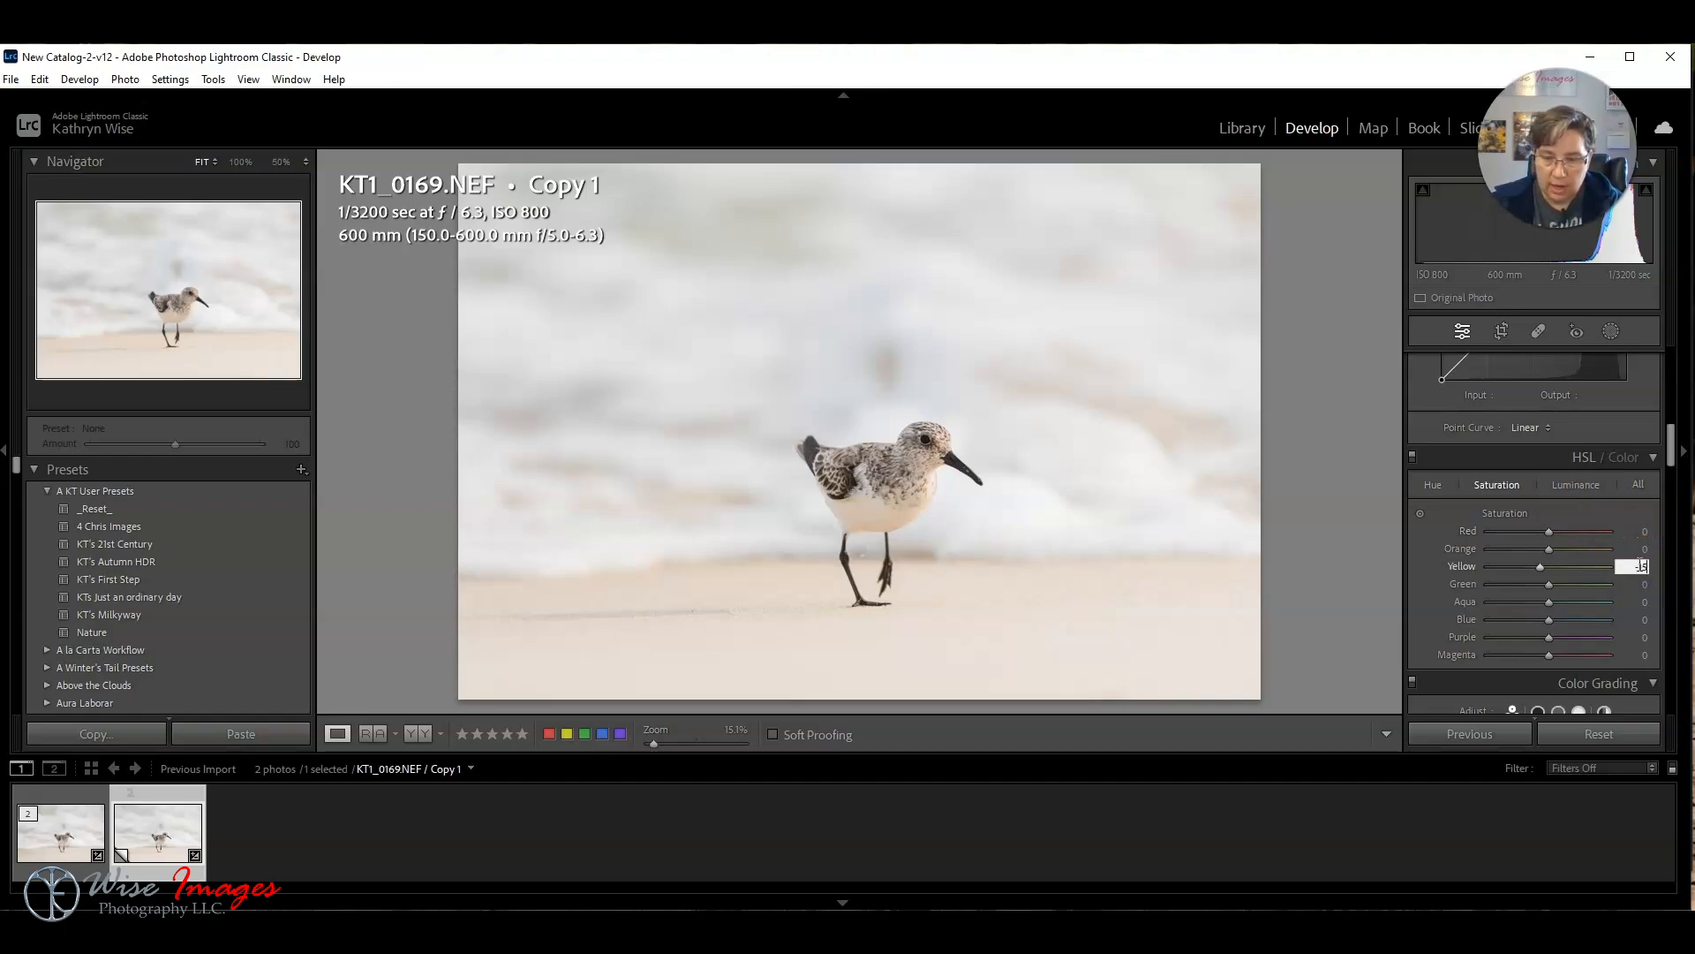
pyautogui.press('Return')
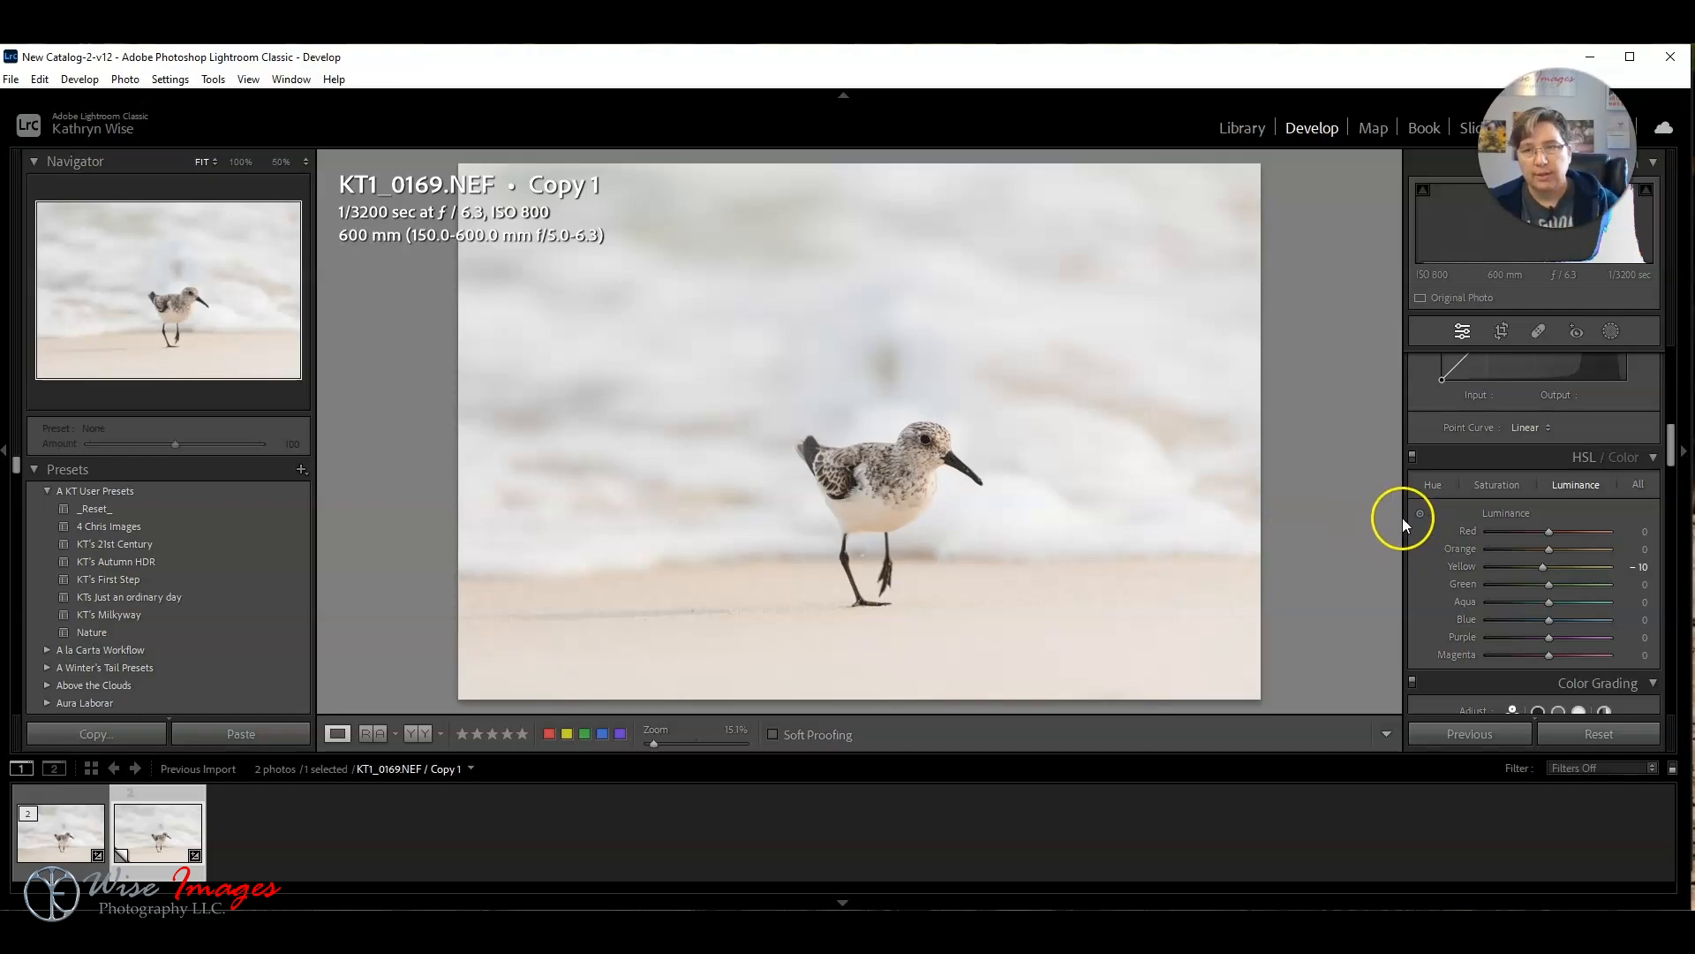
# Step: Raise the photo's sharpening amount to 43, leaving colour grading untouched
pyautogui.scroll(-5, 1499, 492)
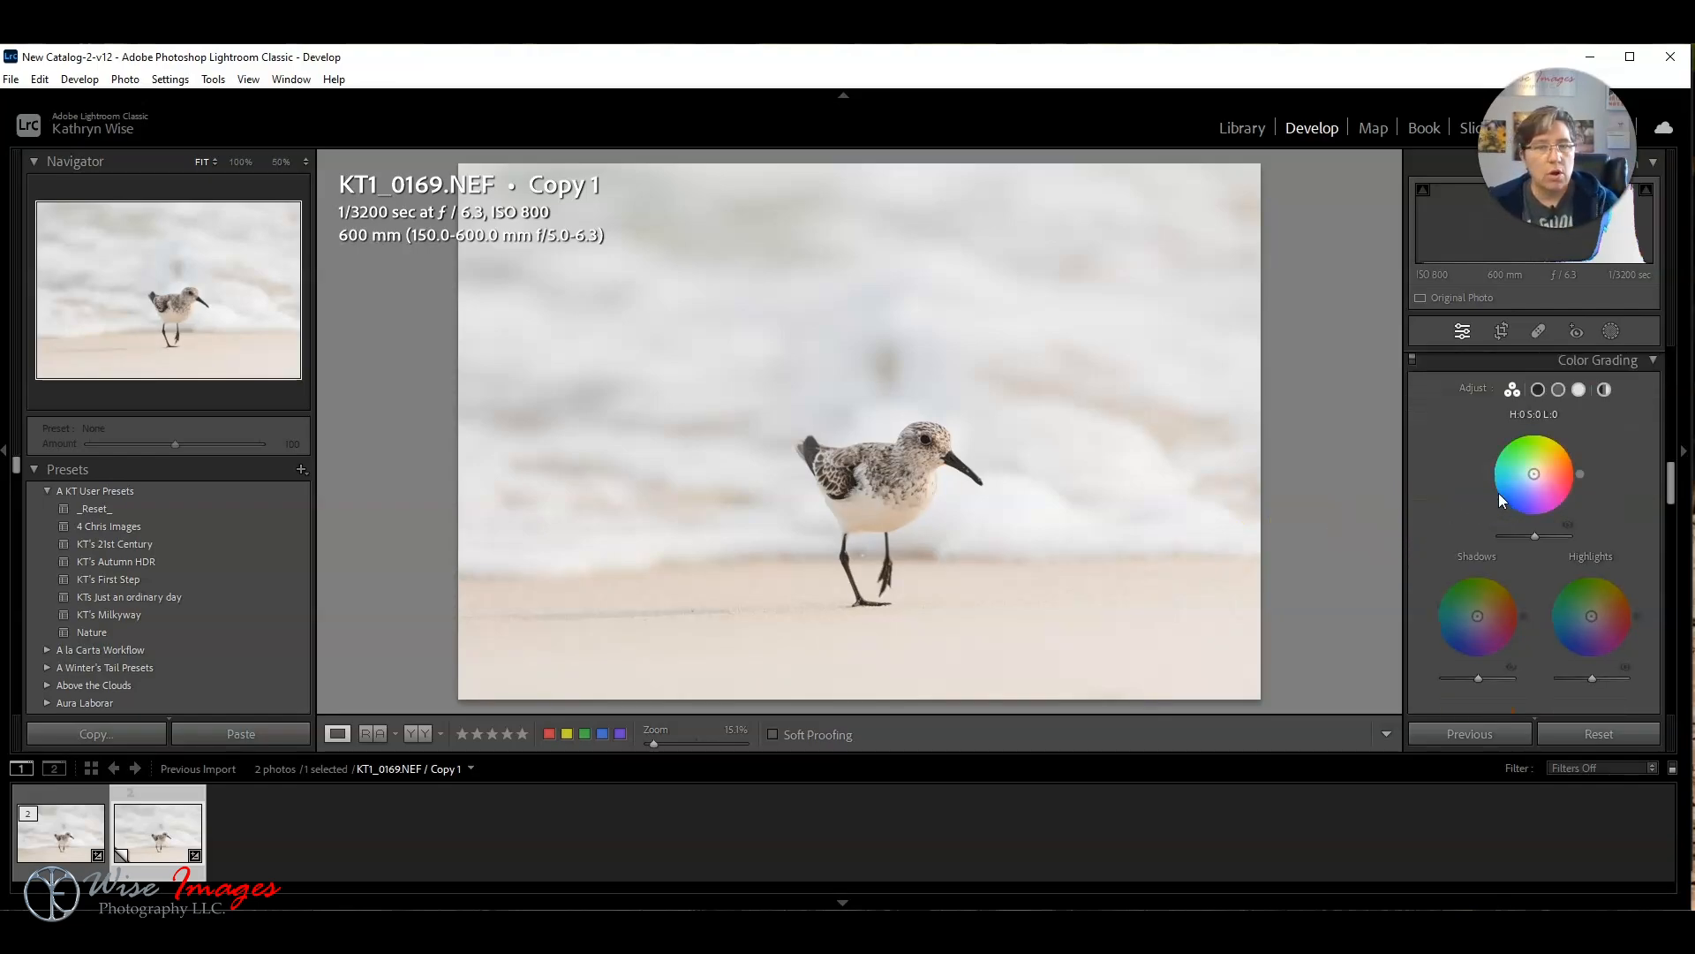
pyautogui.scroll(-4, 1498, 493)
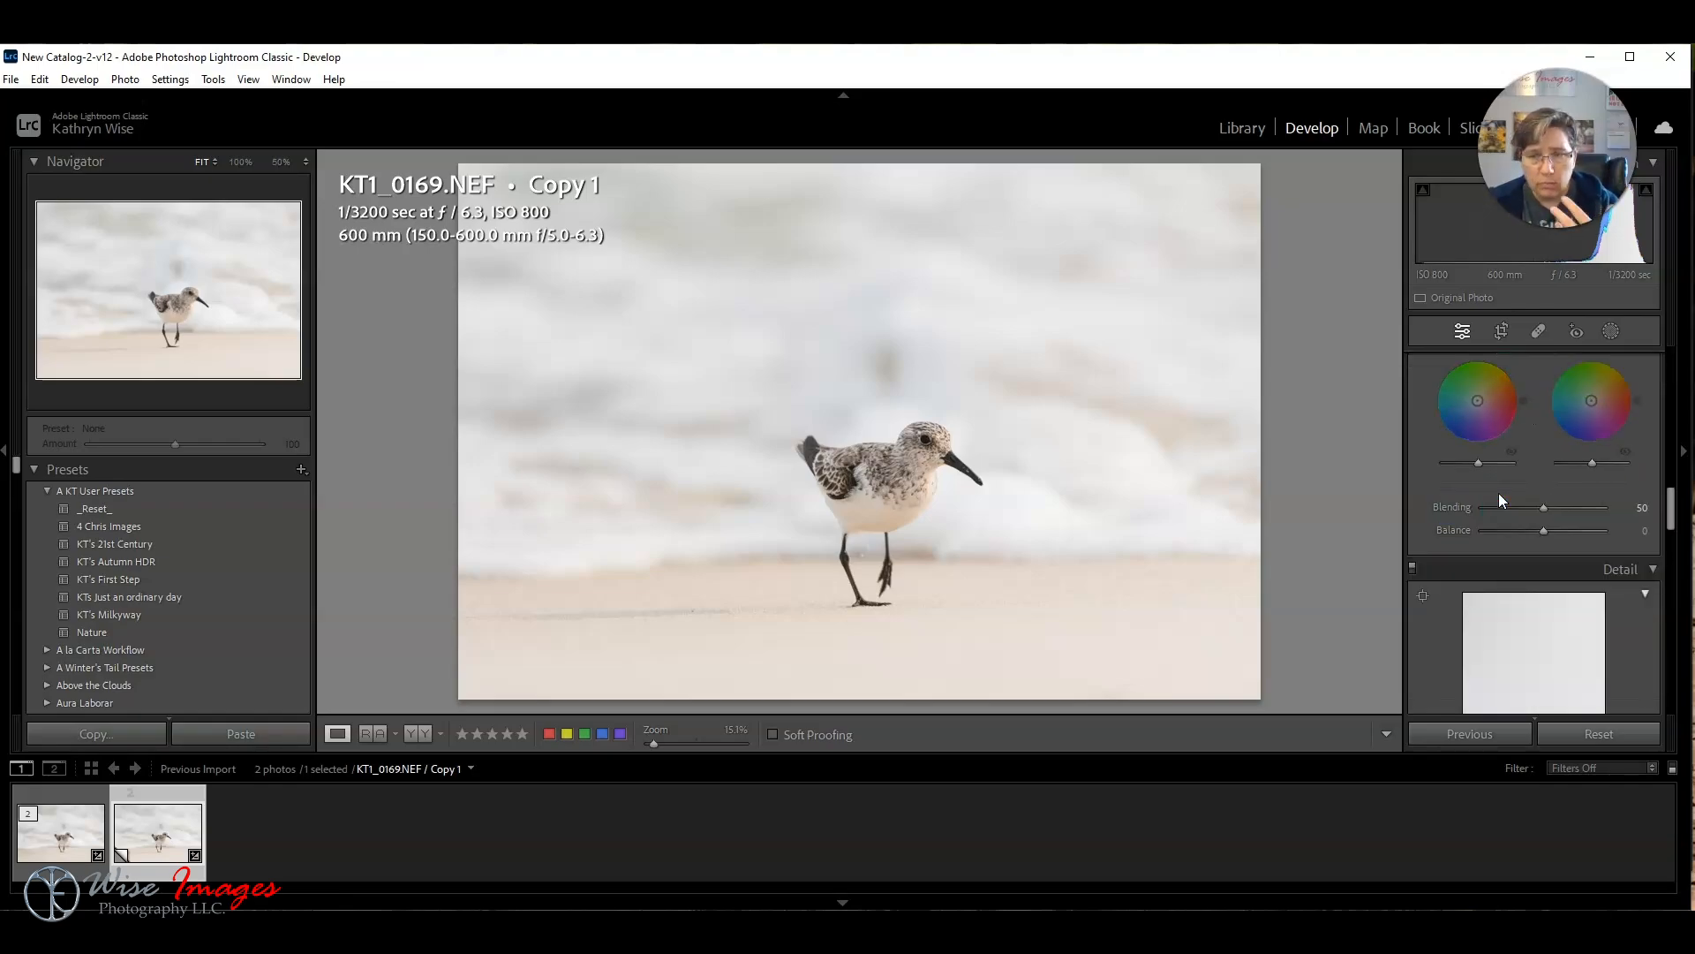
pyautogui.scroll(-4, 1498, 493)
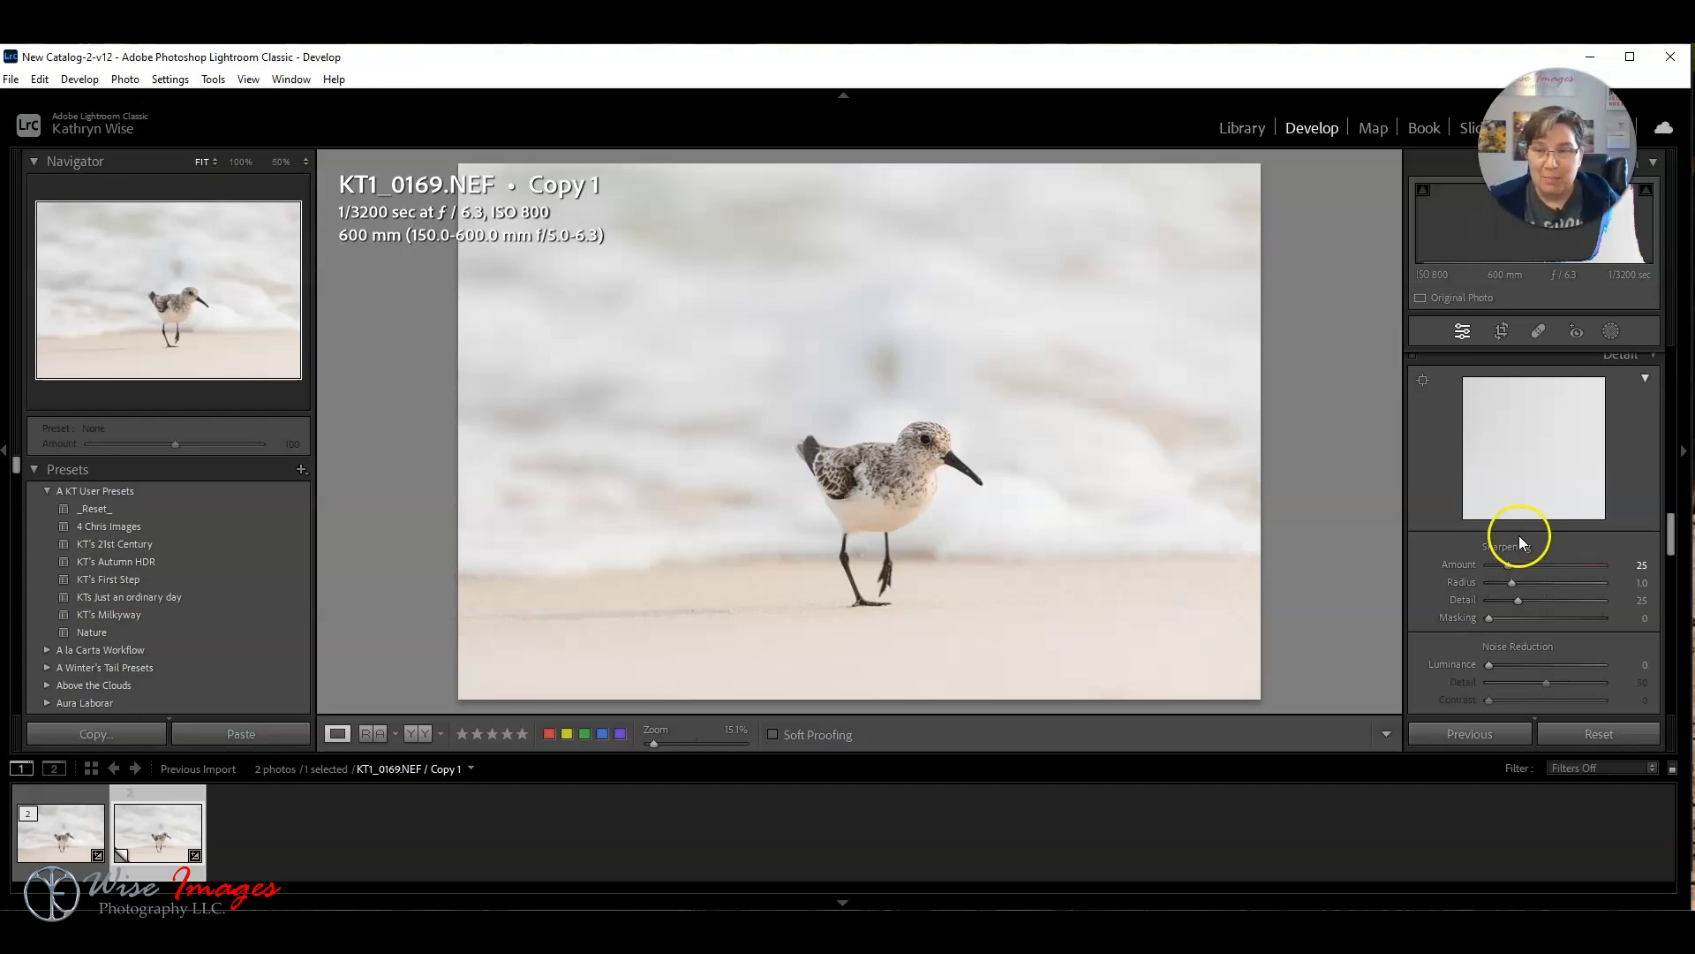
pyautogui.scroll(-3, 1485, 553)
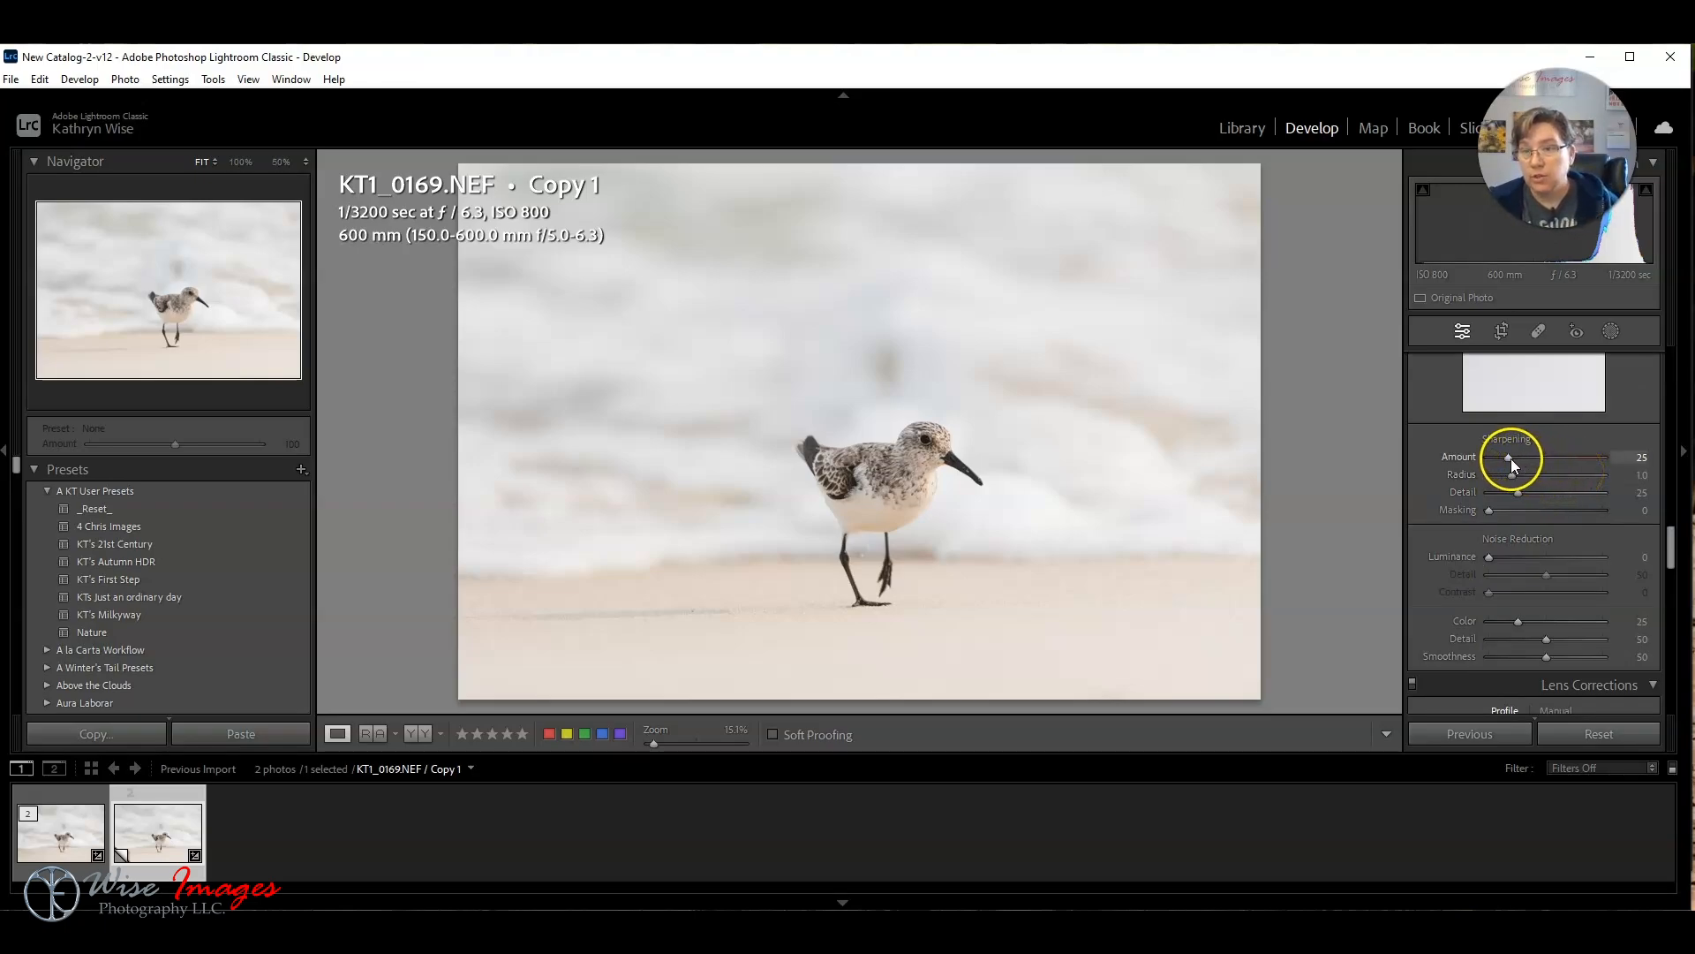
pyautogui.moveTo(1512, 458)
pyautogui.mouseDown()
pyautogui.moveTo(1597, 462)
pyautogui.moveTo(1527, 465)
pyautogui.mouseUp()
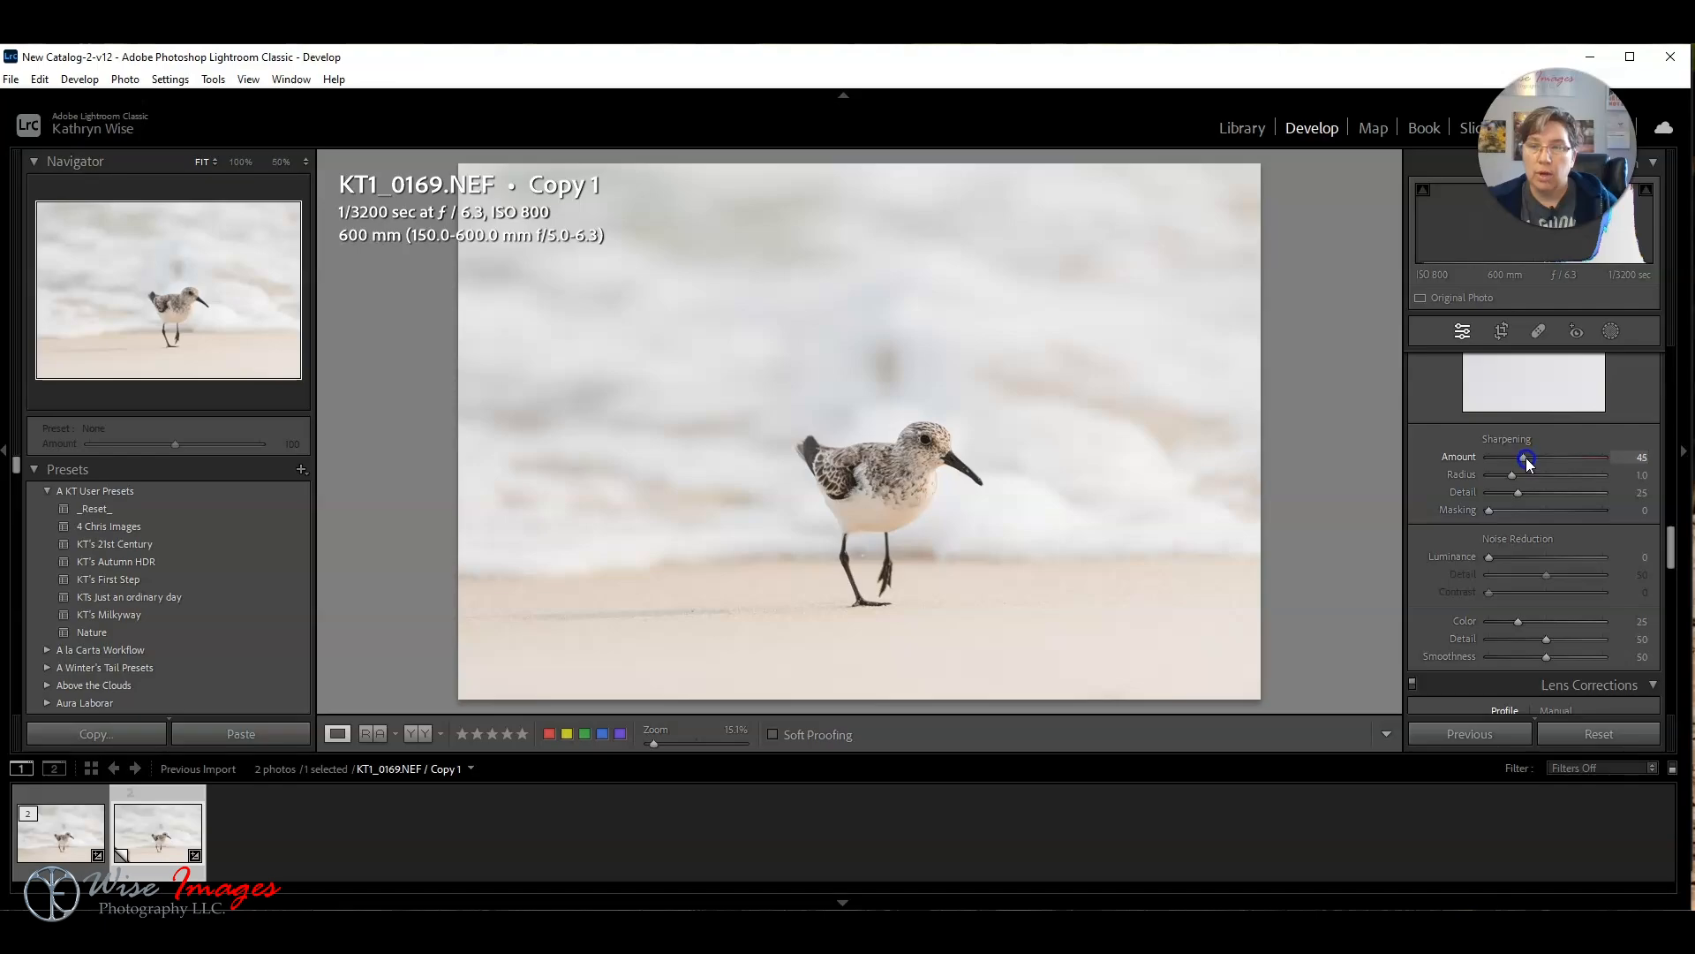
pyautogui.moveTo(1524, 457); pyautogui.dragTo(1523, 458)
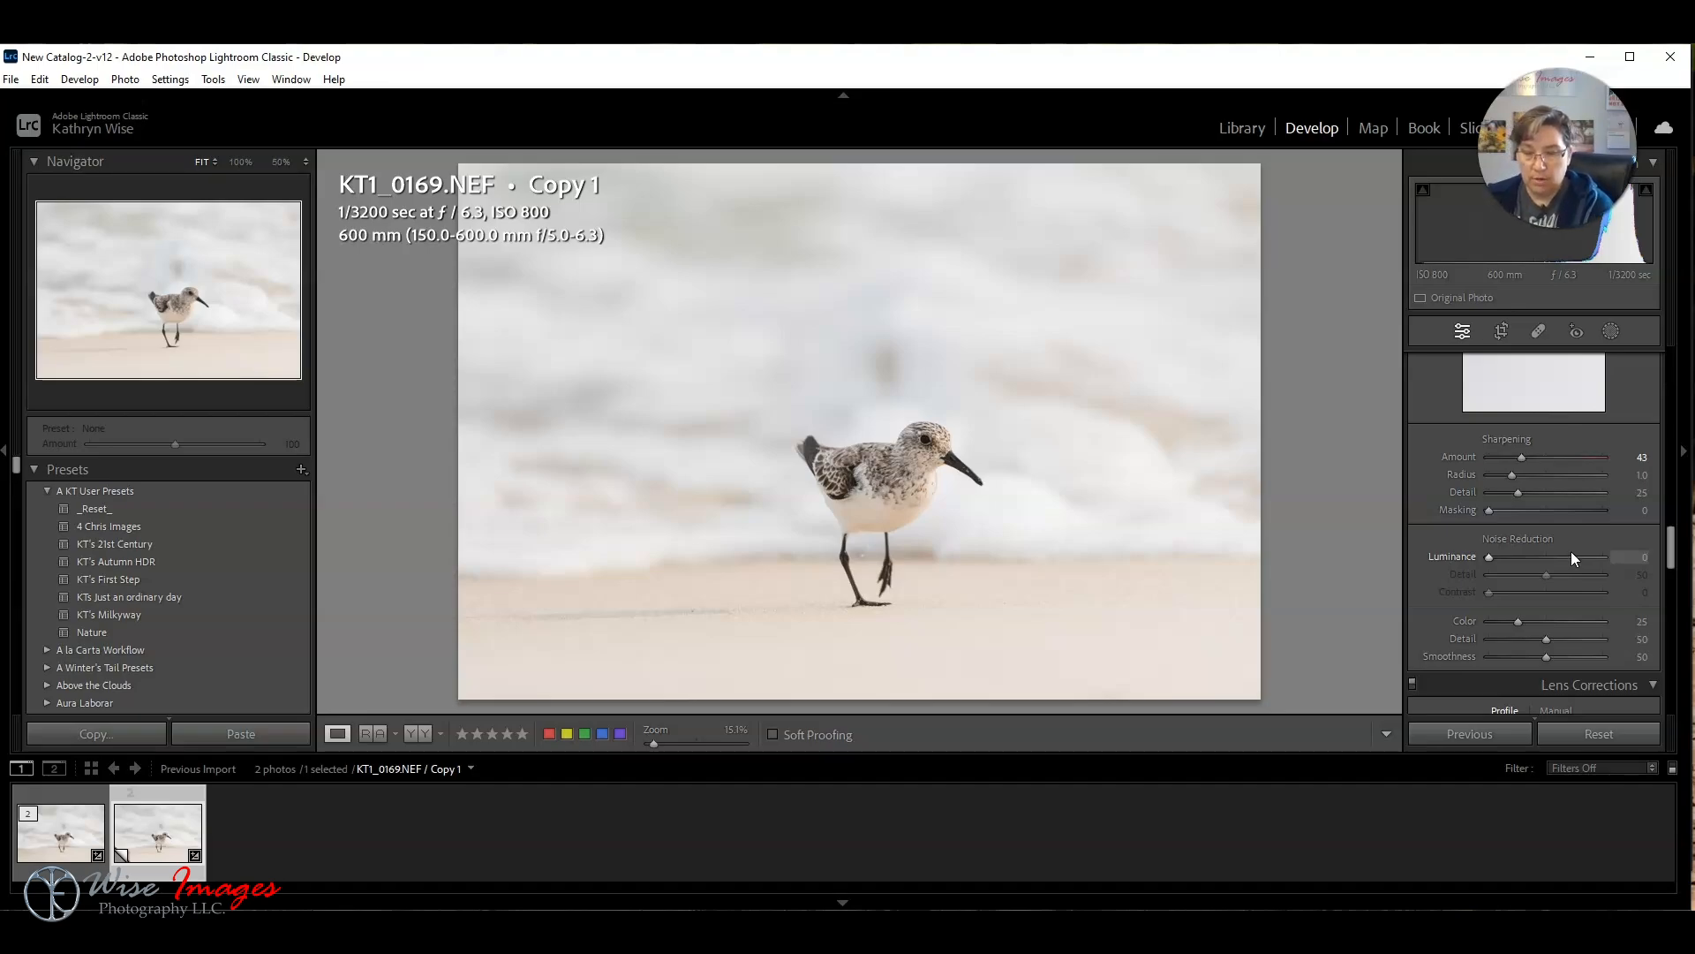
# Step: Set the luminance noise reduction of the bird photo to 10
pyautogui.click(1622, 557)
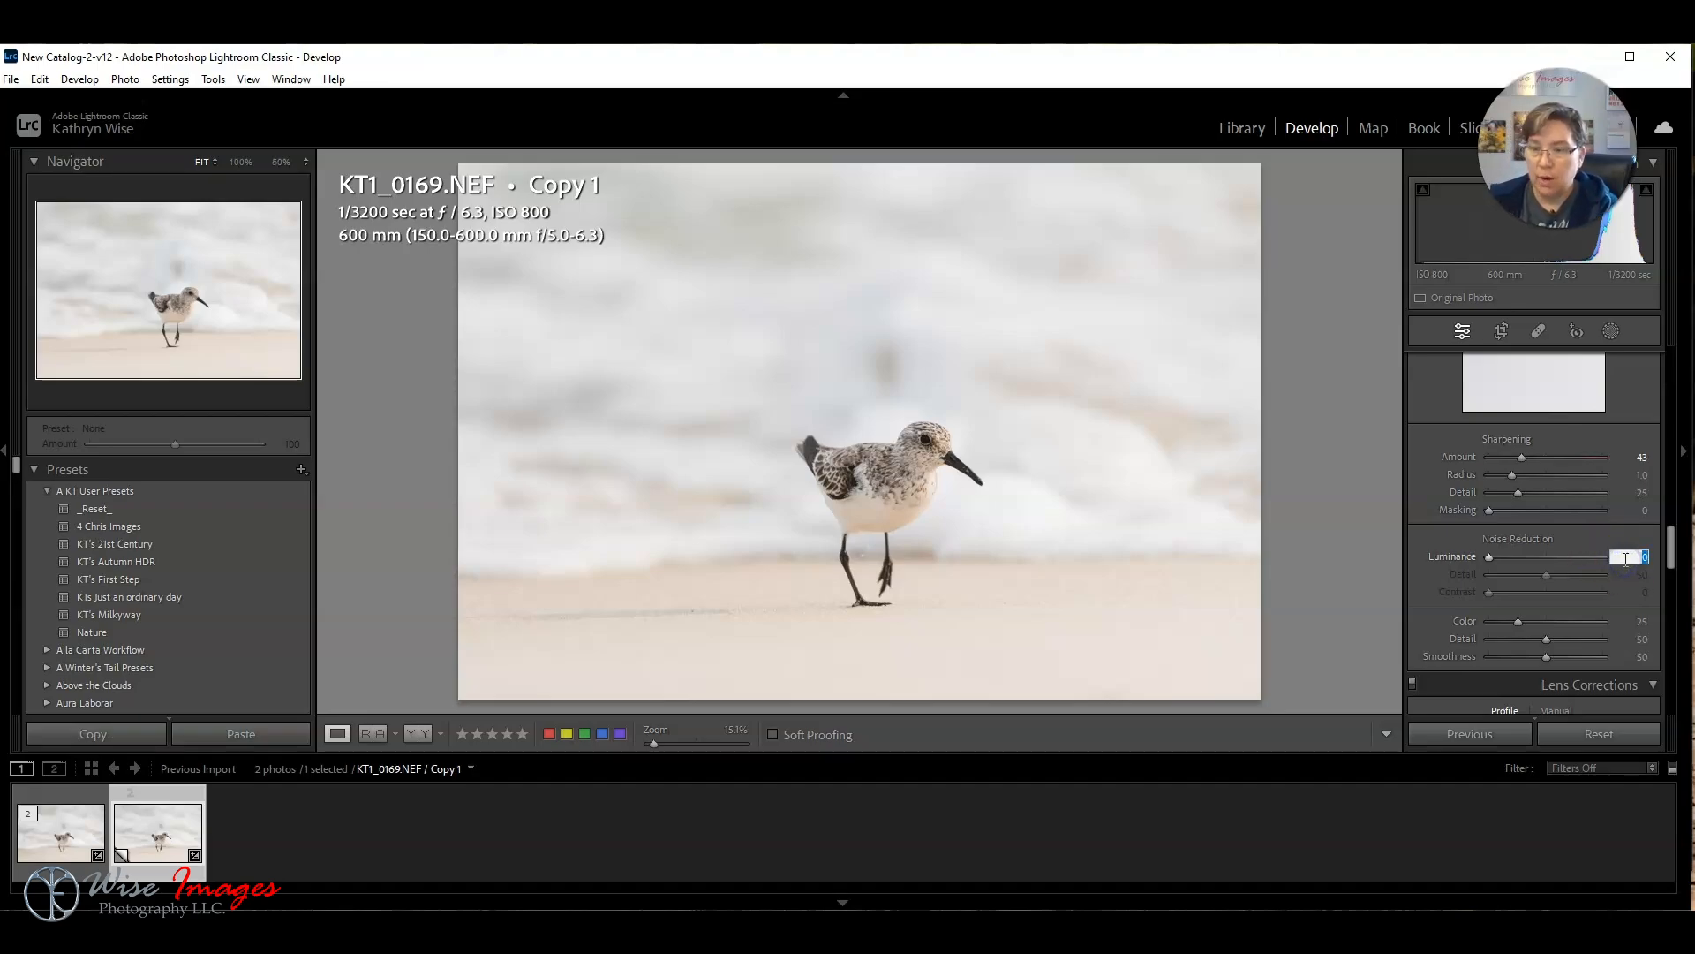
pyautogui.press('BackSpace')
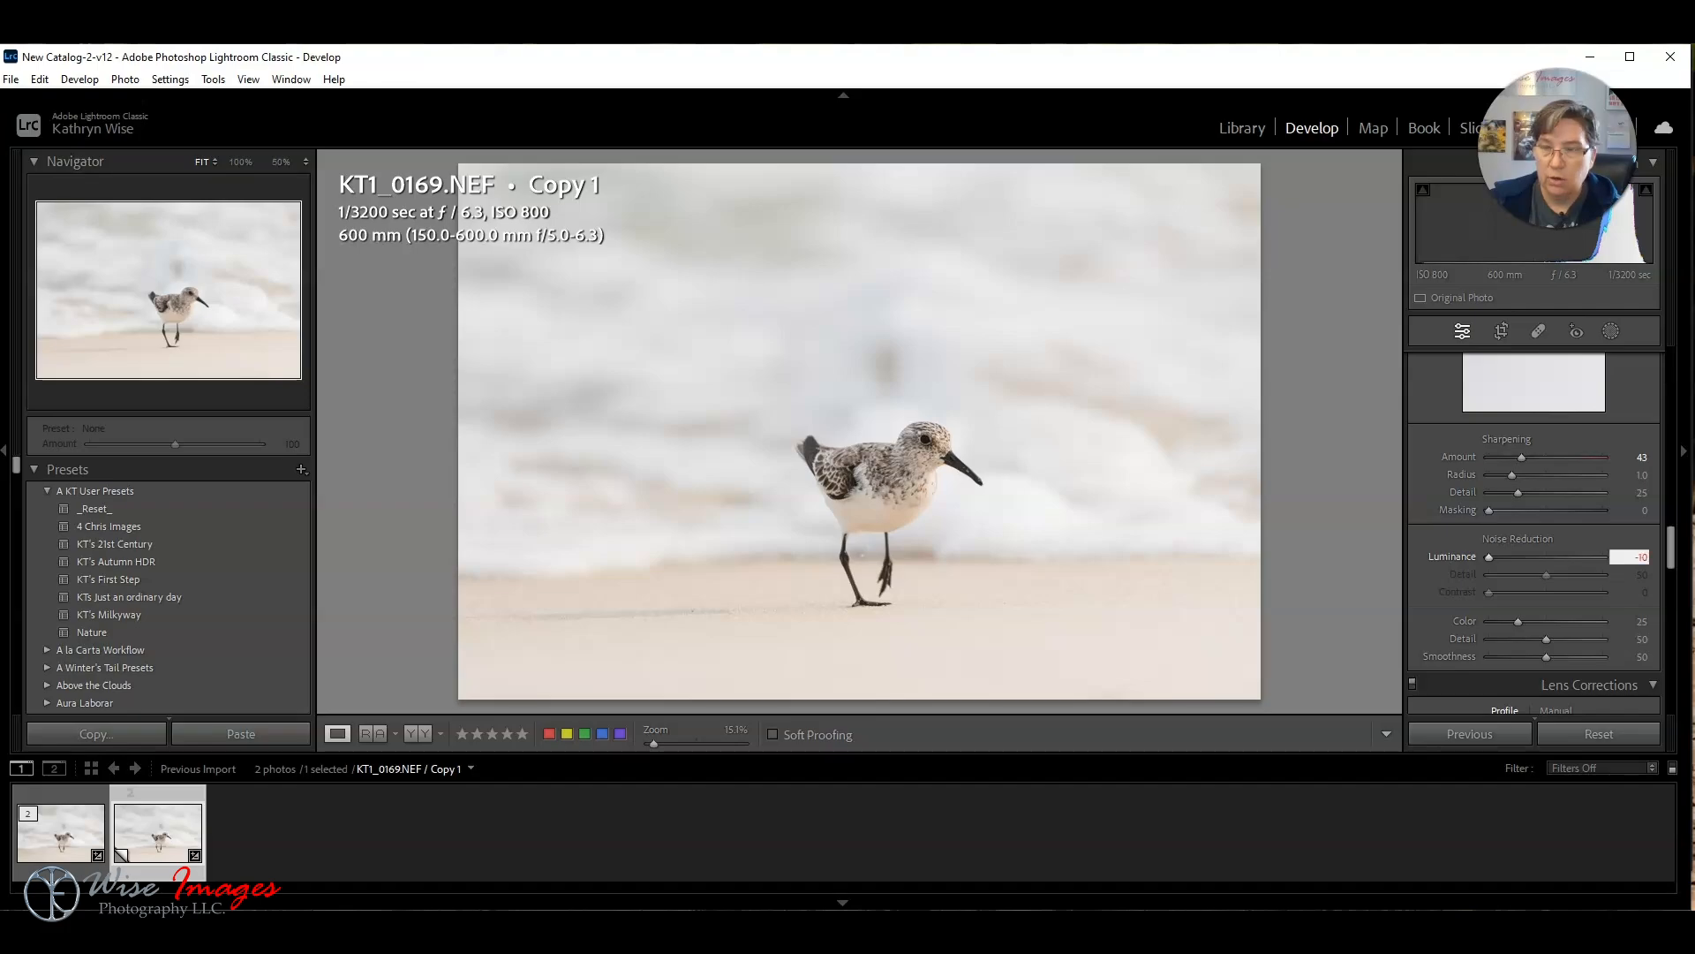
pyautogui.write('-10')
pyautogui.moveTo(1649, 558); pyautogui.dragTo(1632, 558)
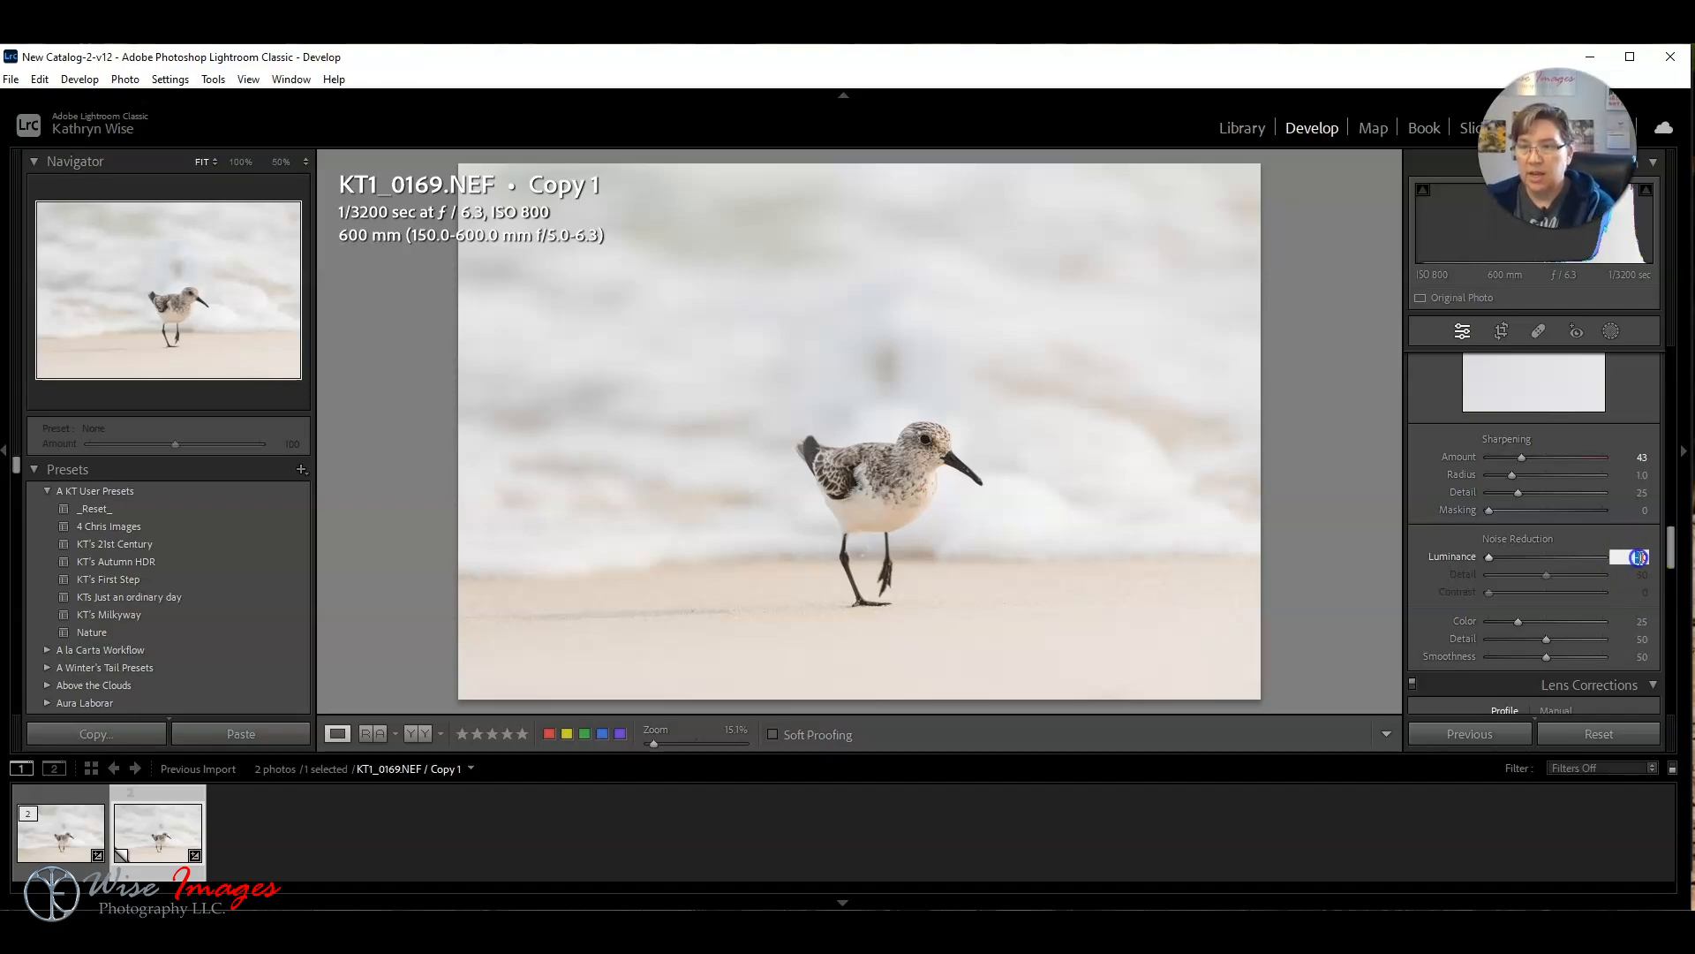
pyautogui.write('10')
pyautogui.press('Return')
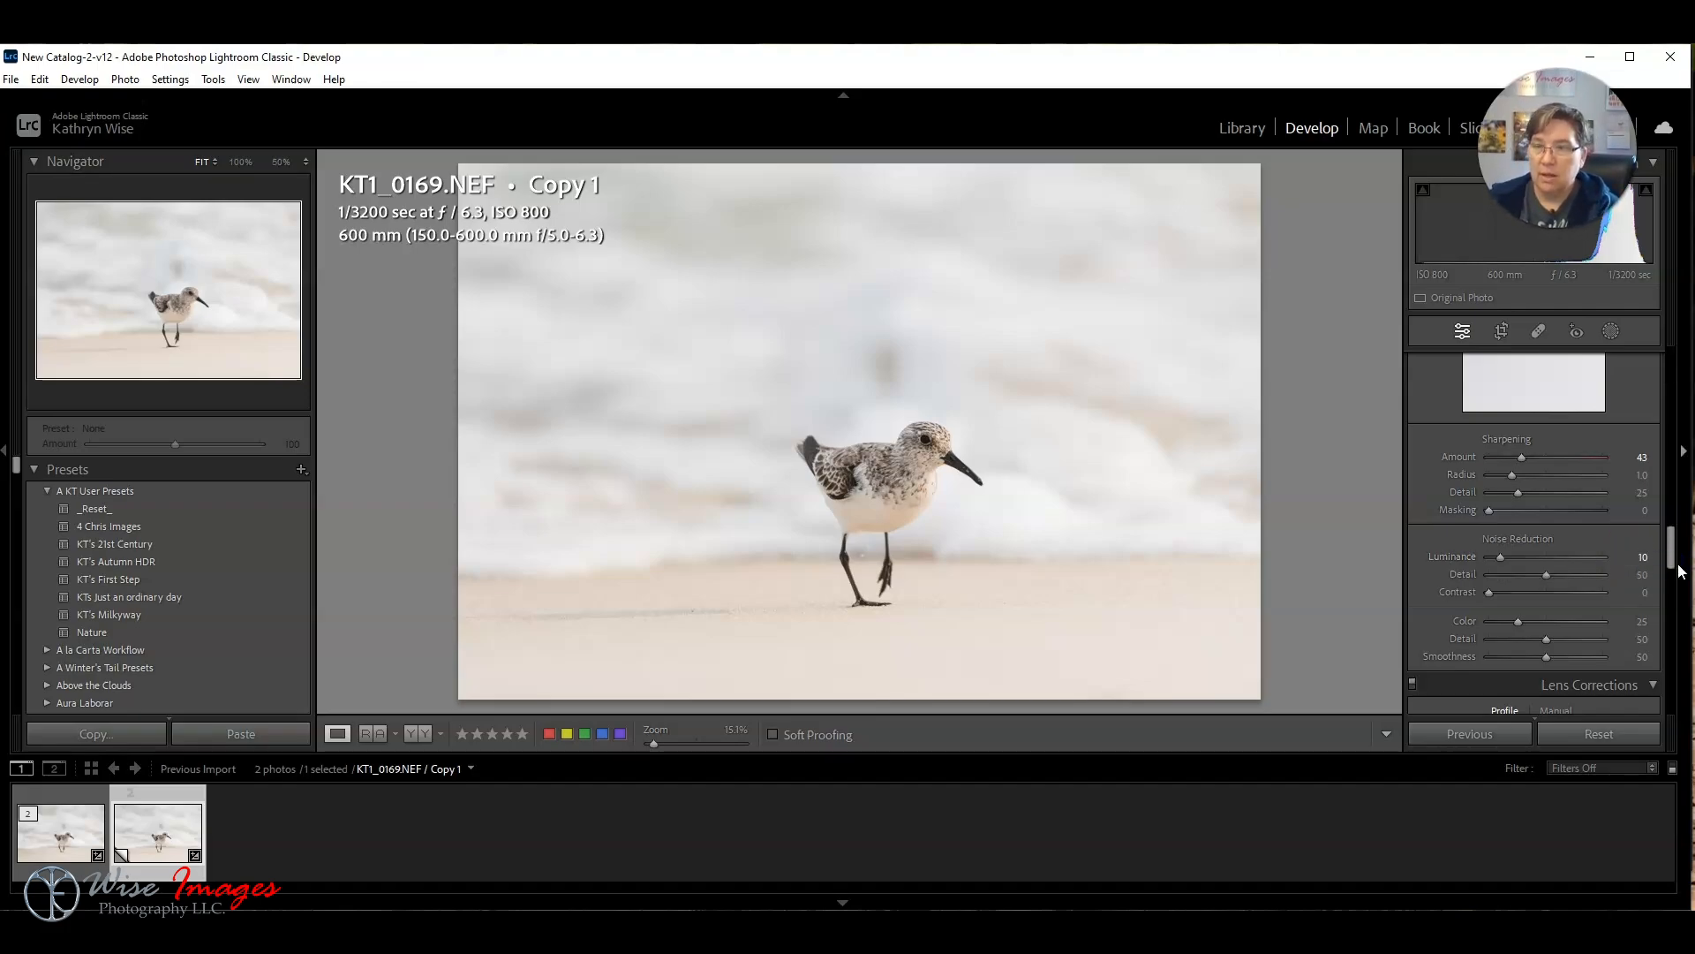
# Step: Compare the bird's feather detail up close with luminance noise reduction raised to 66 and returned to 10
pyautogui.click(919, 463)
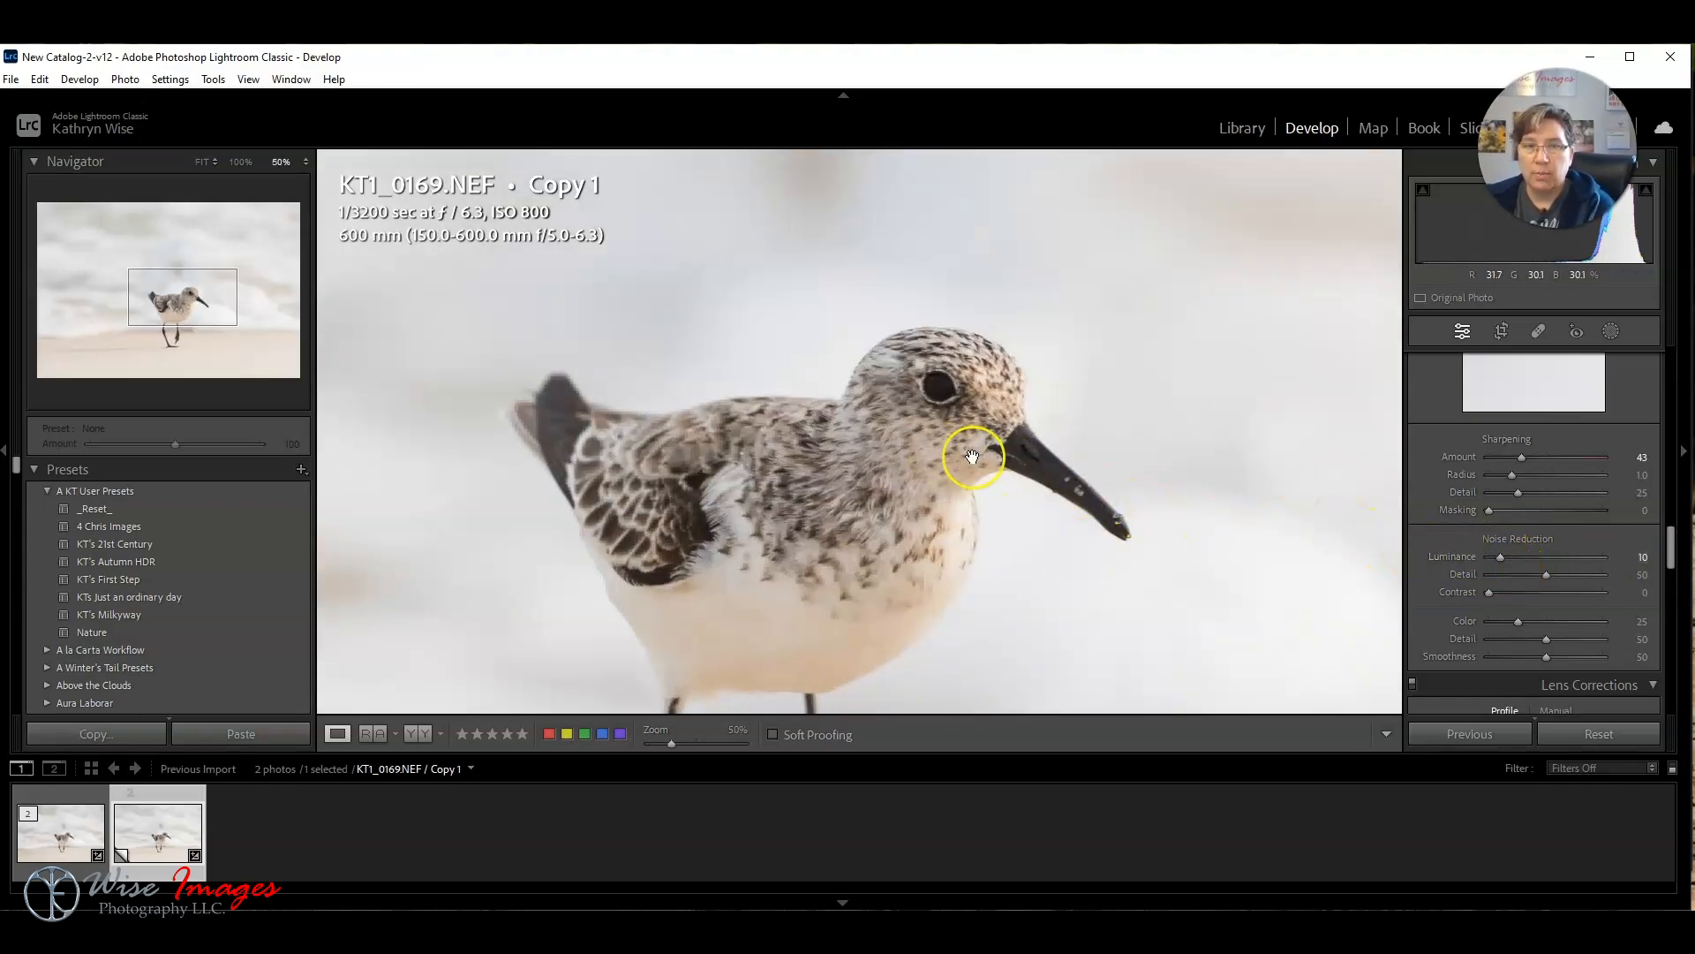
pyautogui.moveTo(946, 443); pyautogui.dragTo(1013, 409)
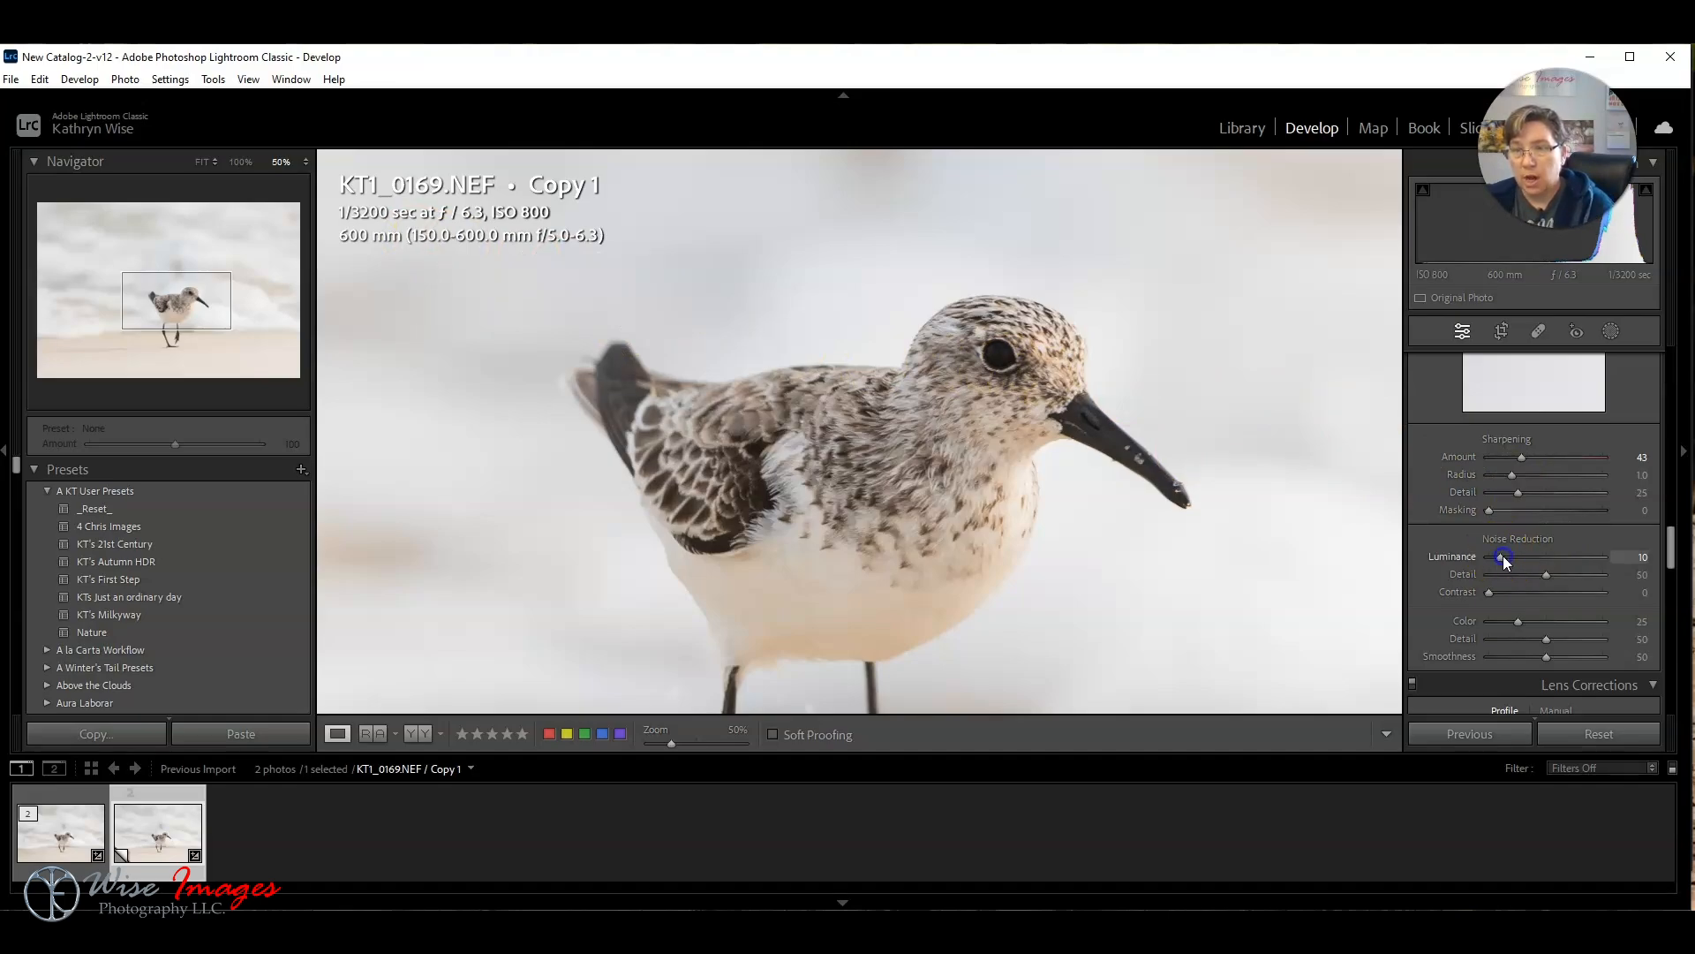
pyautogui.moveTo(1510, 558); pyautogui.dragTo(1568, 558)
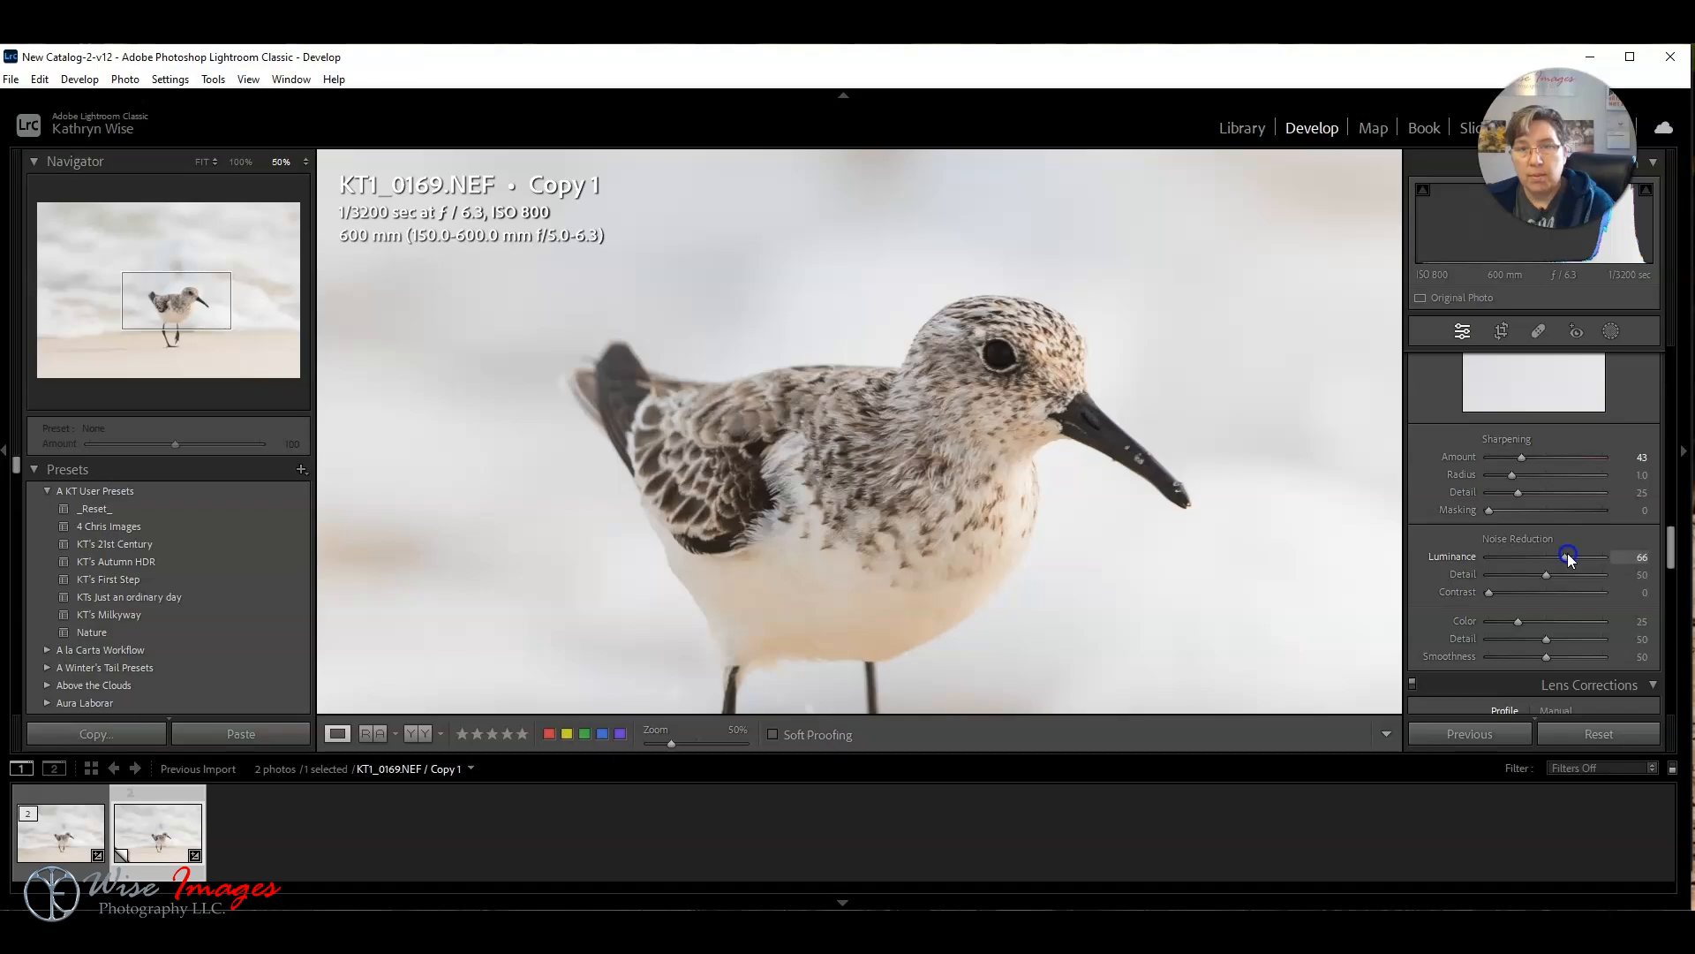
pyautogui.moveTo(1499, 553); pyautogui.dragTo(1504, 553)
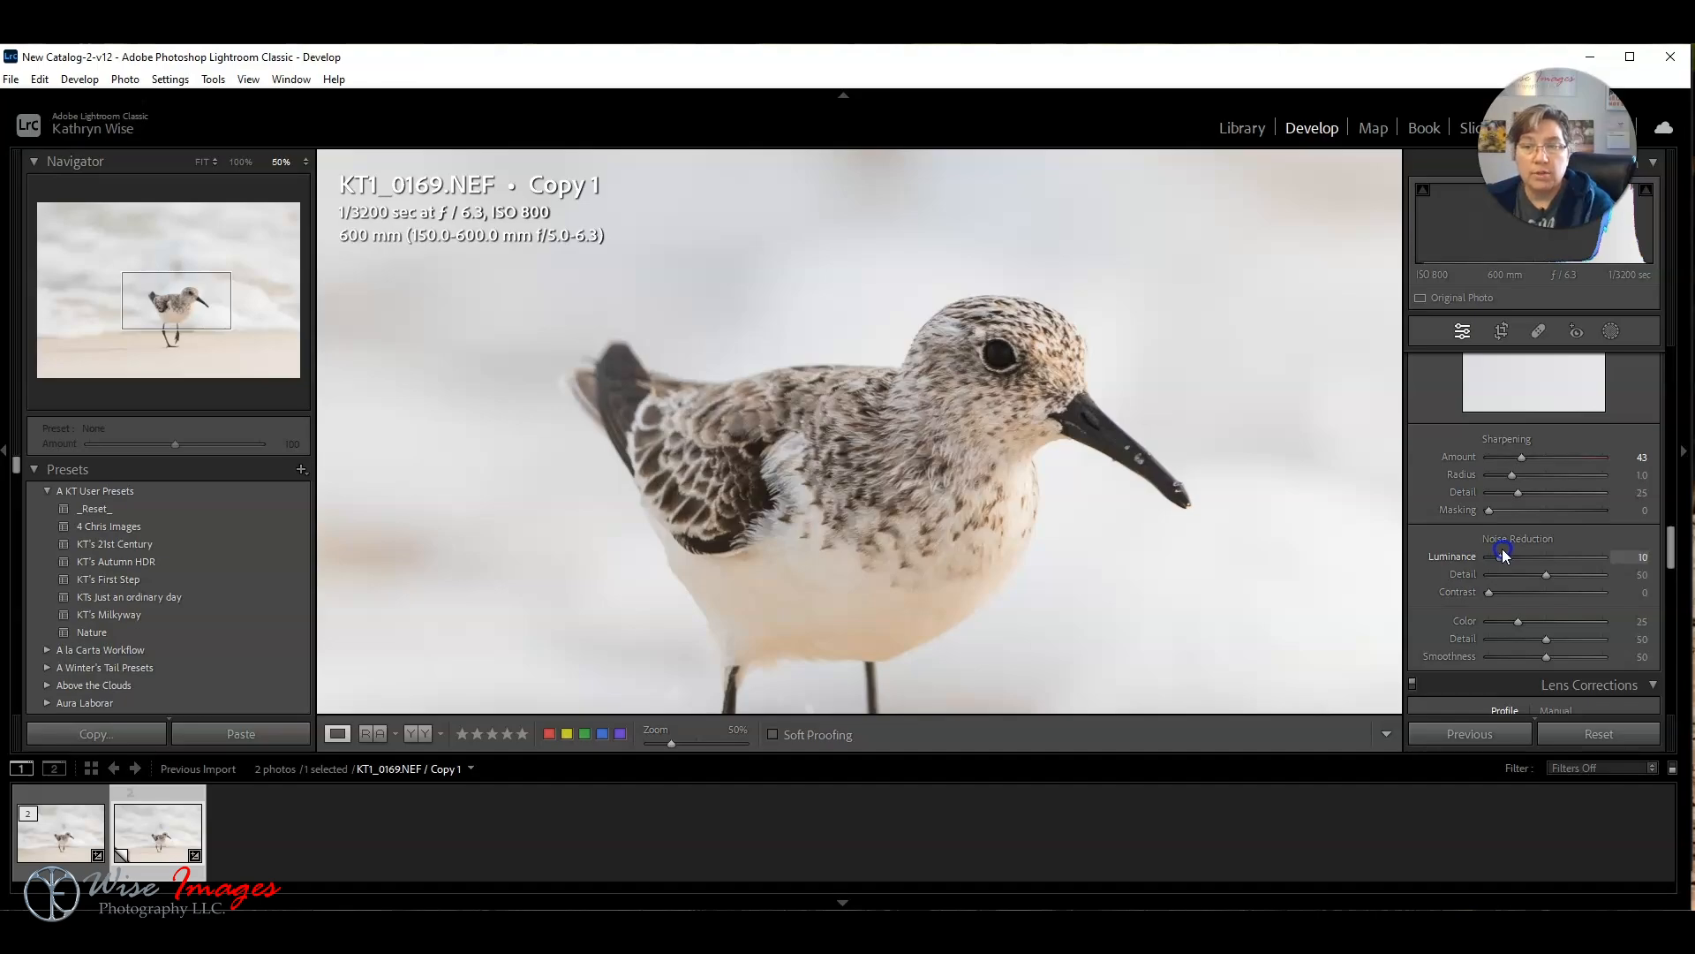
pyautogui.click(1629, 557)
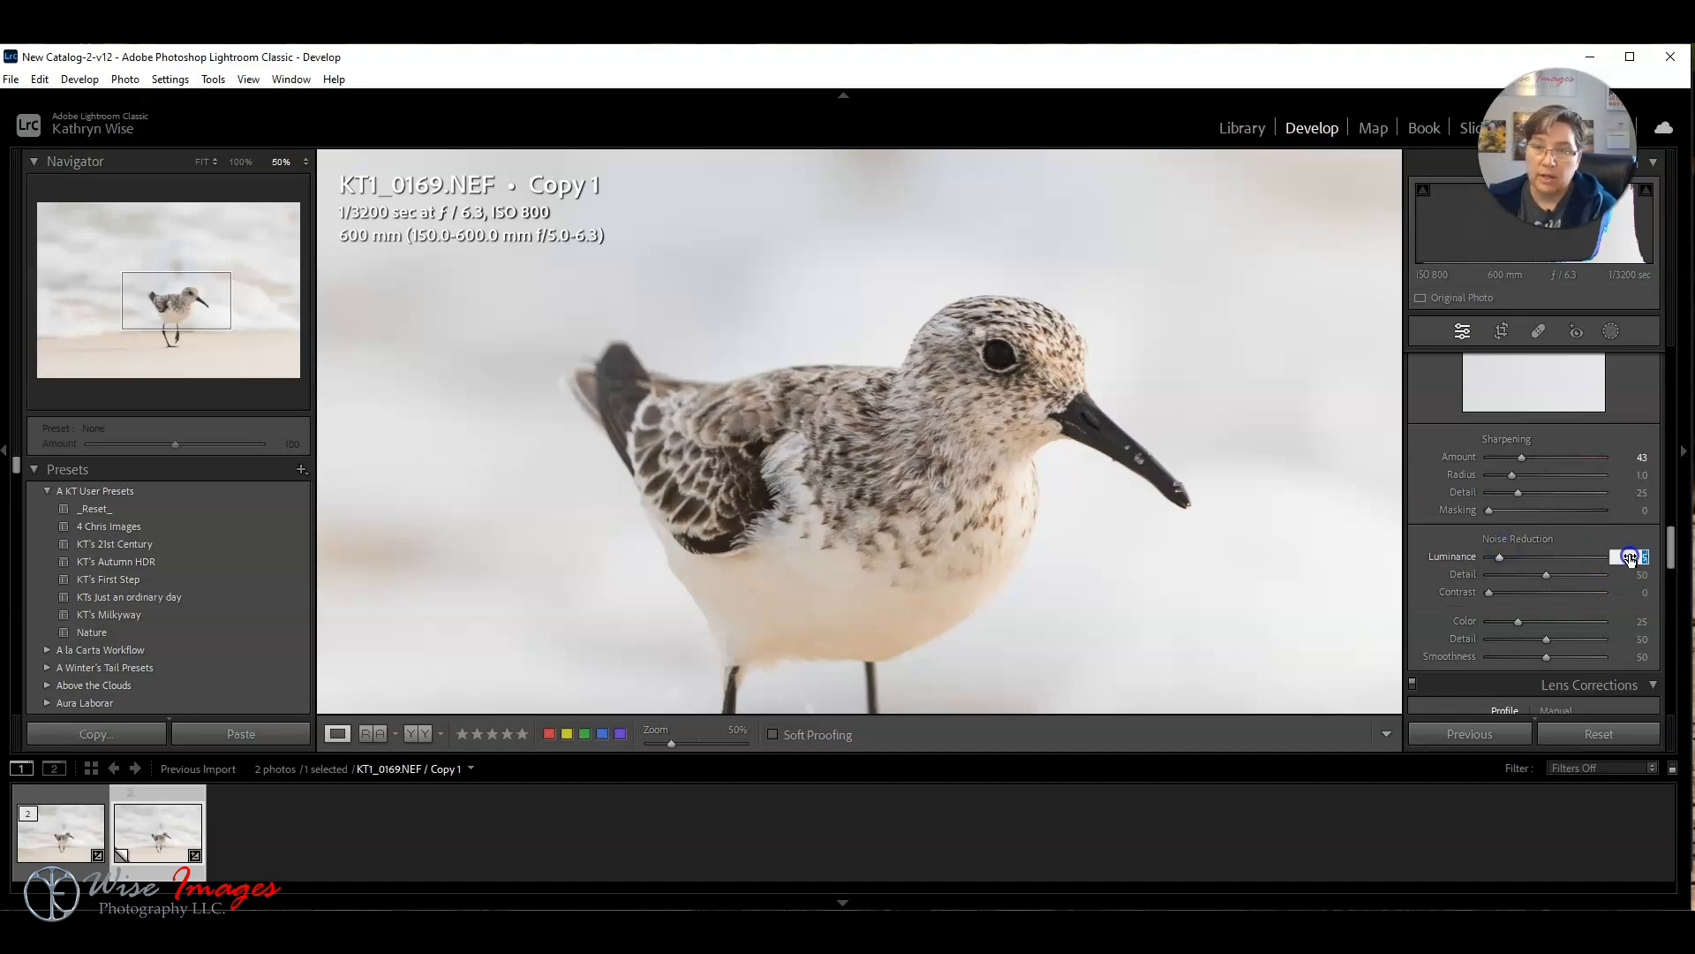
pyautogui.write('10')
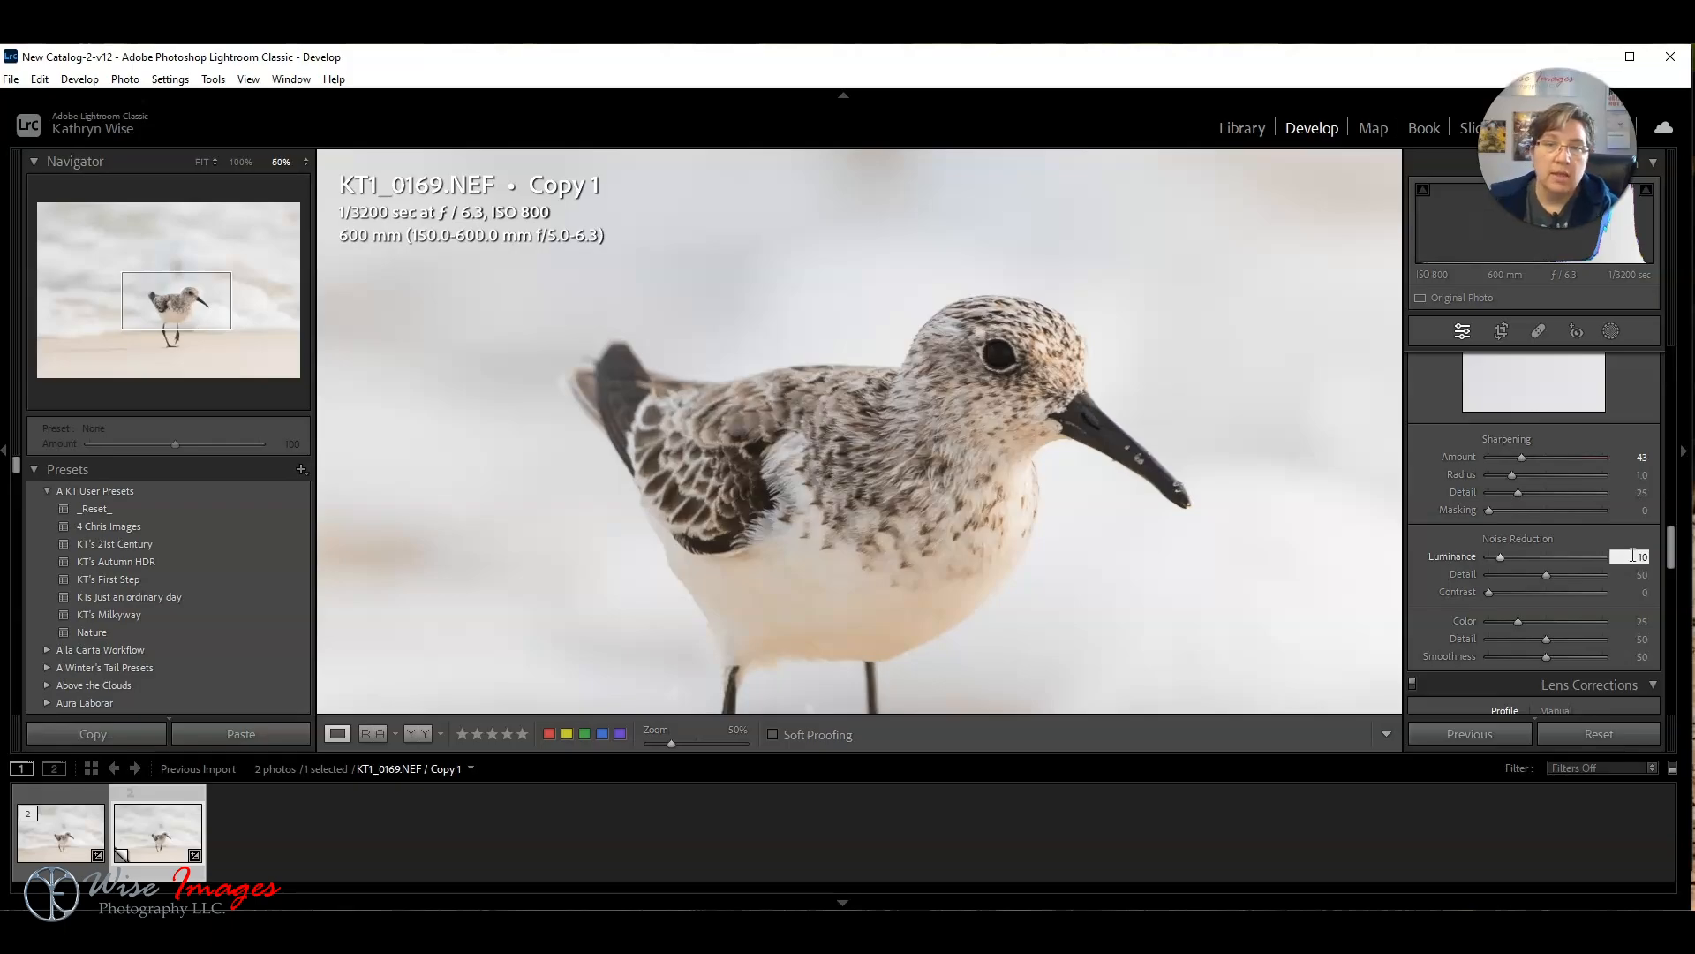
pyautogui.press('Return')
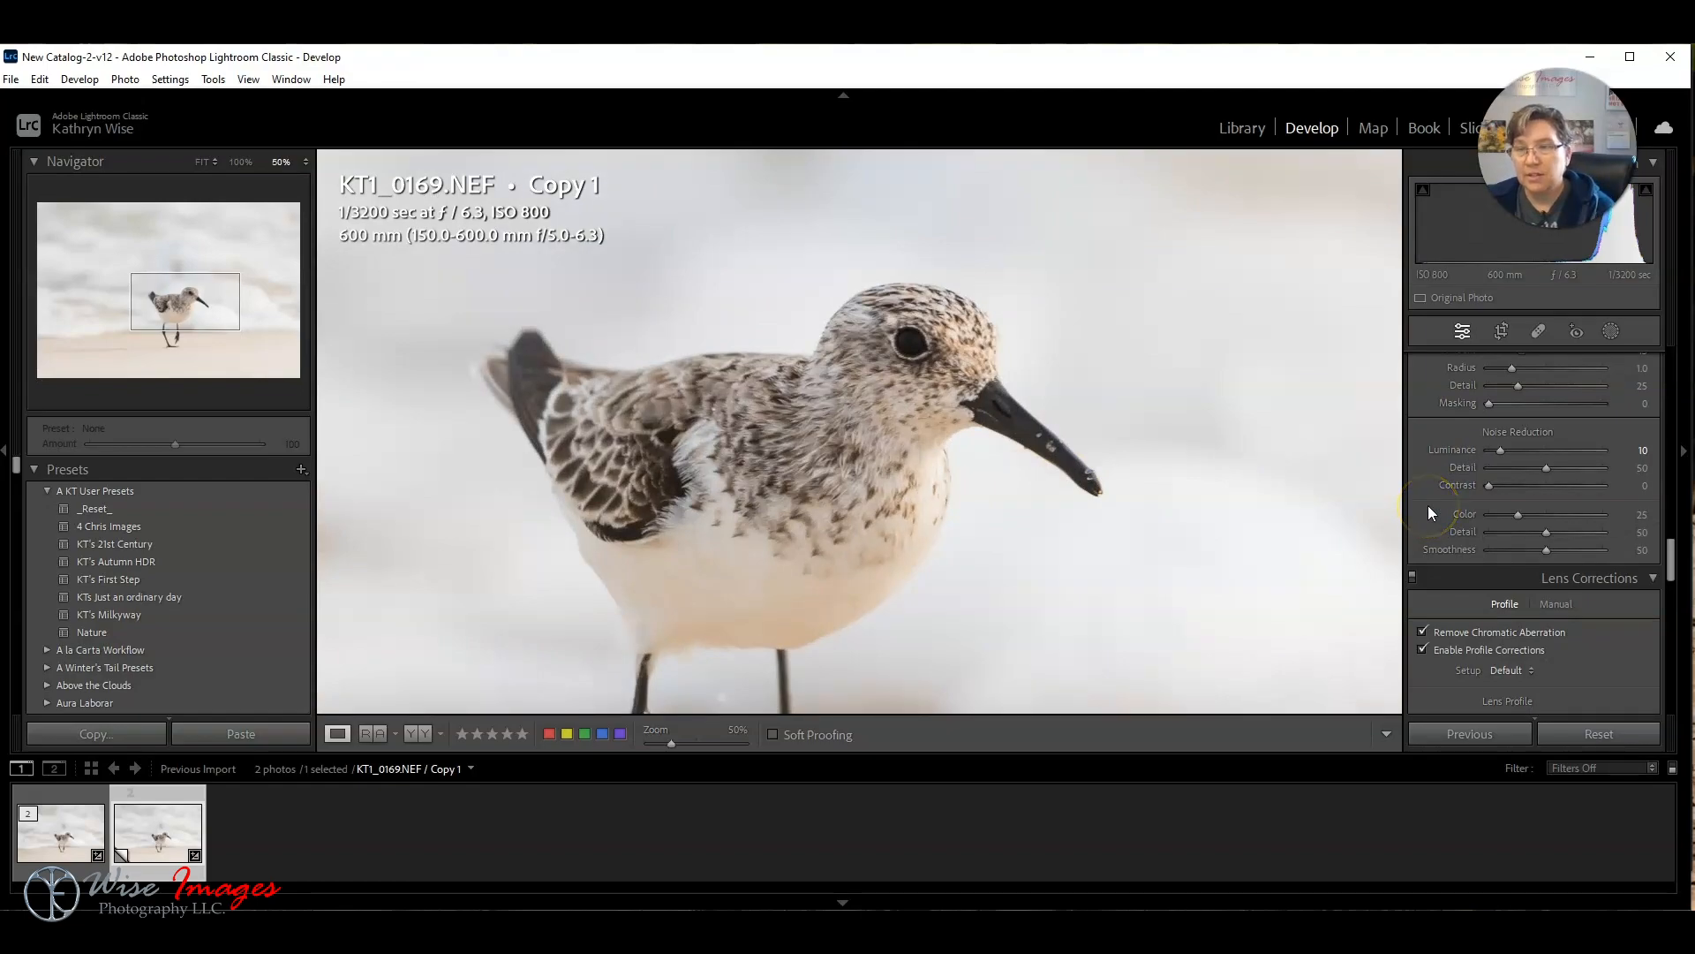
# Step: Compare the photo with lens profile corrections turned off and back on, both close up and in full view
pyautogui.scroll(-3, 1428, 505)
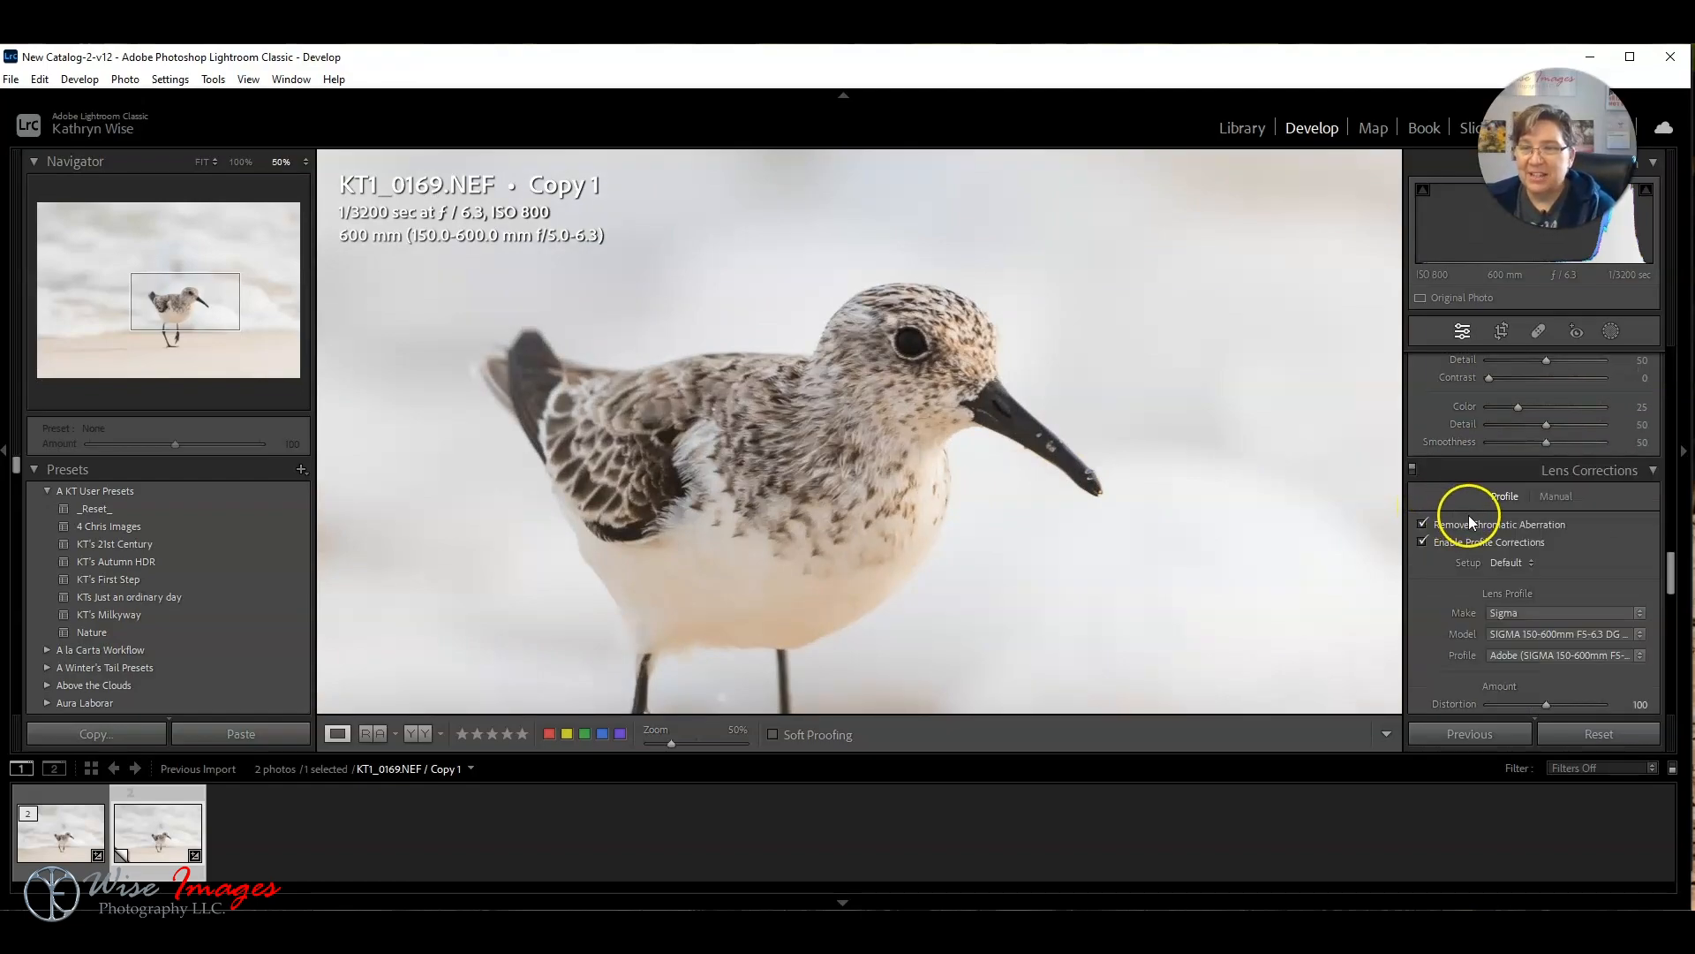
pyautogui.click(1422, 523)
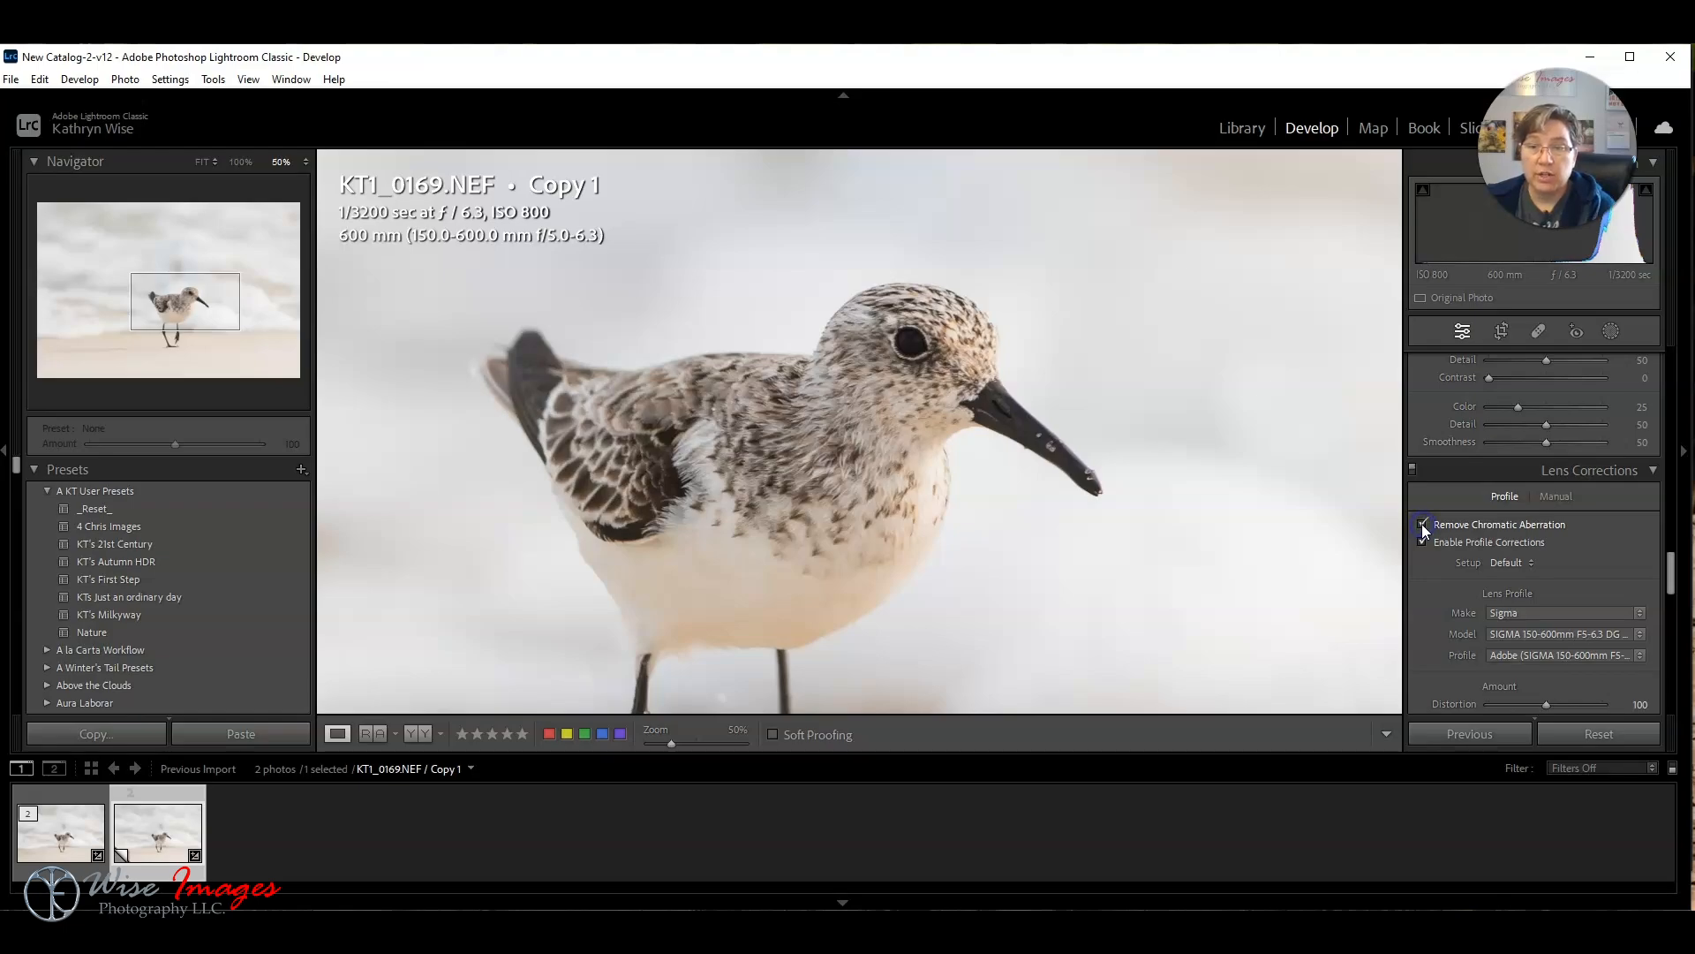
pyautogui.click(1422, 542)
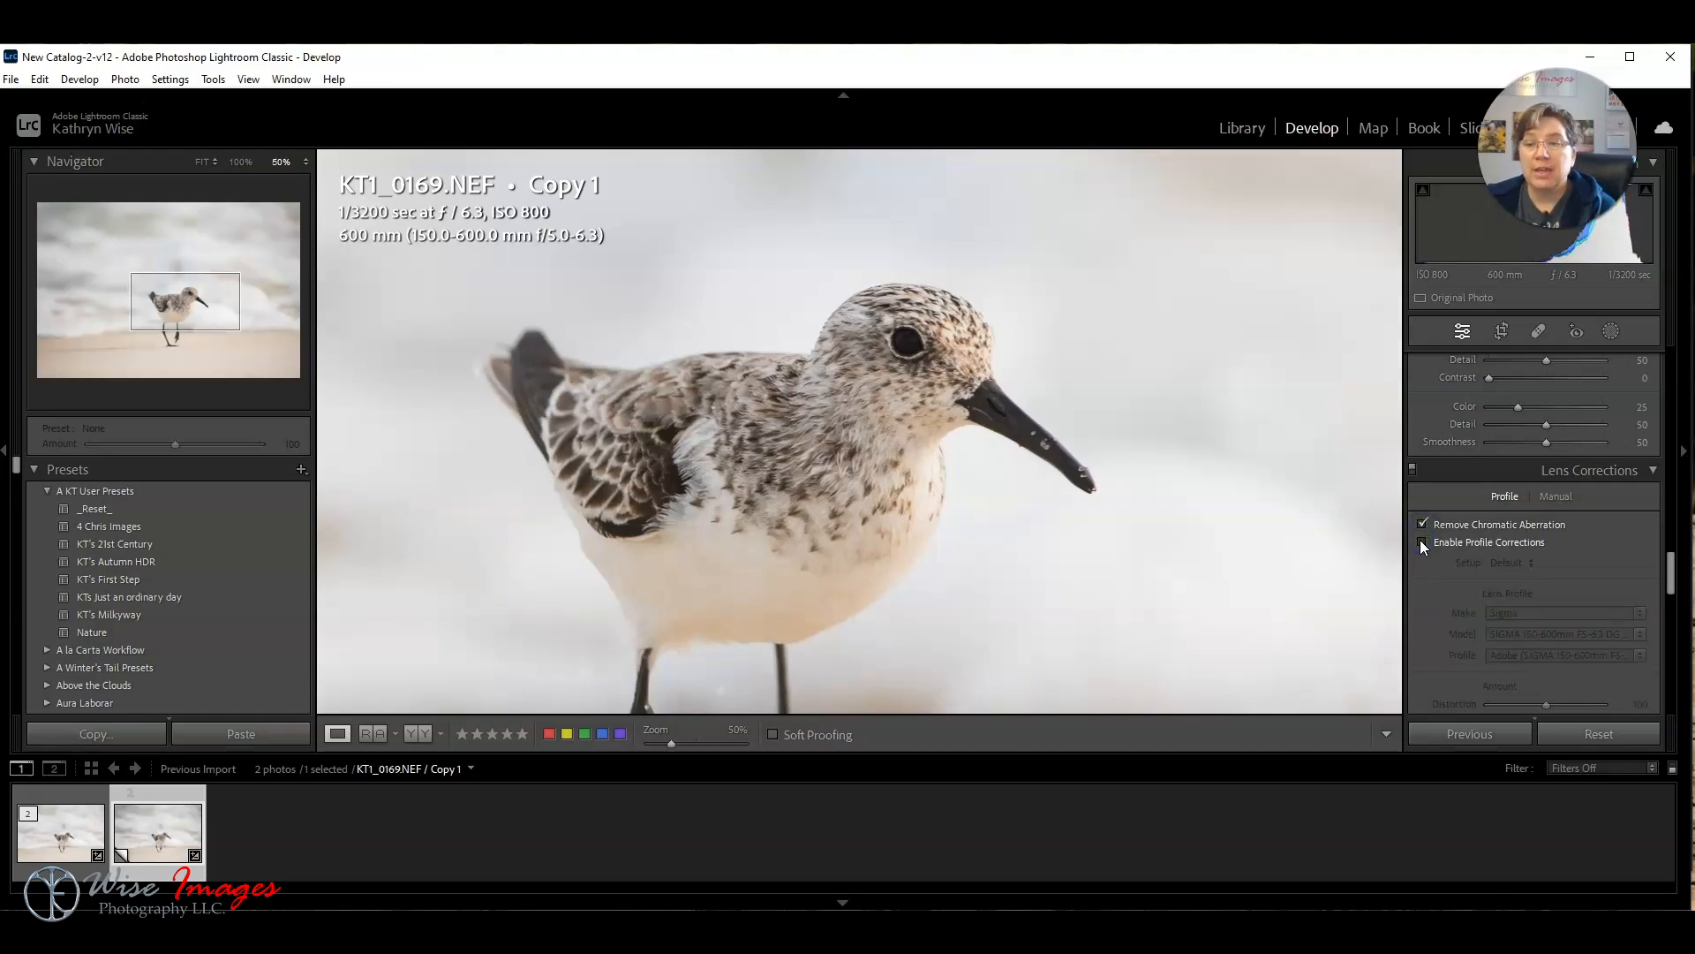
pyautogui.click(1421, 542)
pyautogui.click(894, 454)
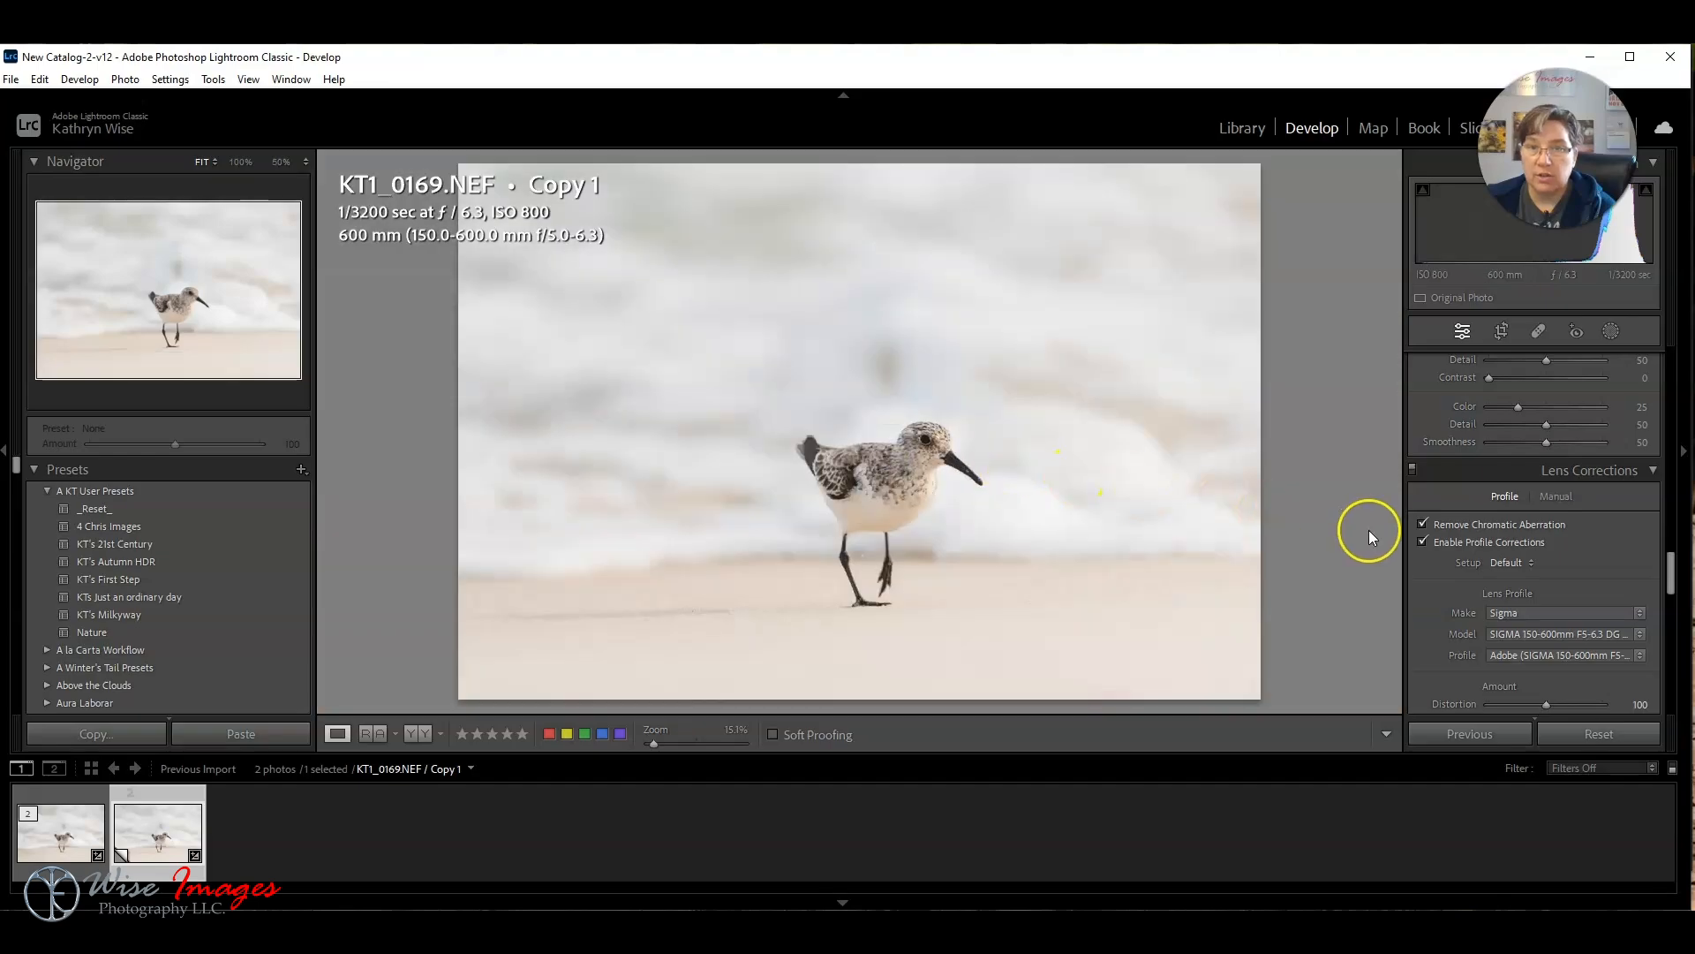
pyautogui.click(1423, 542)
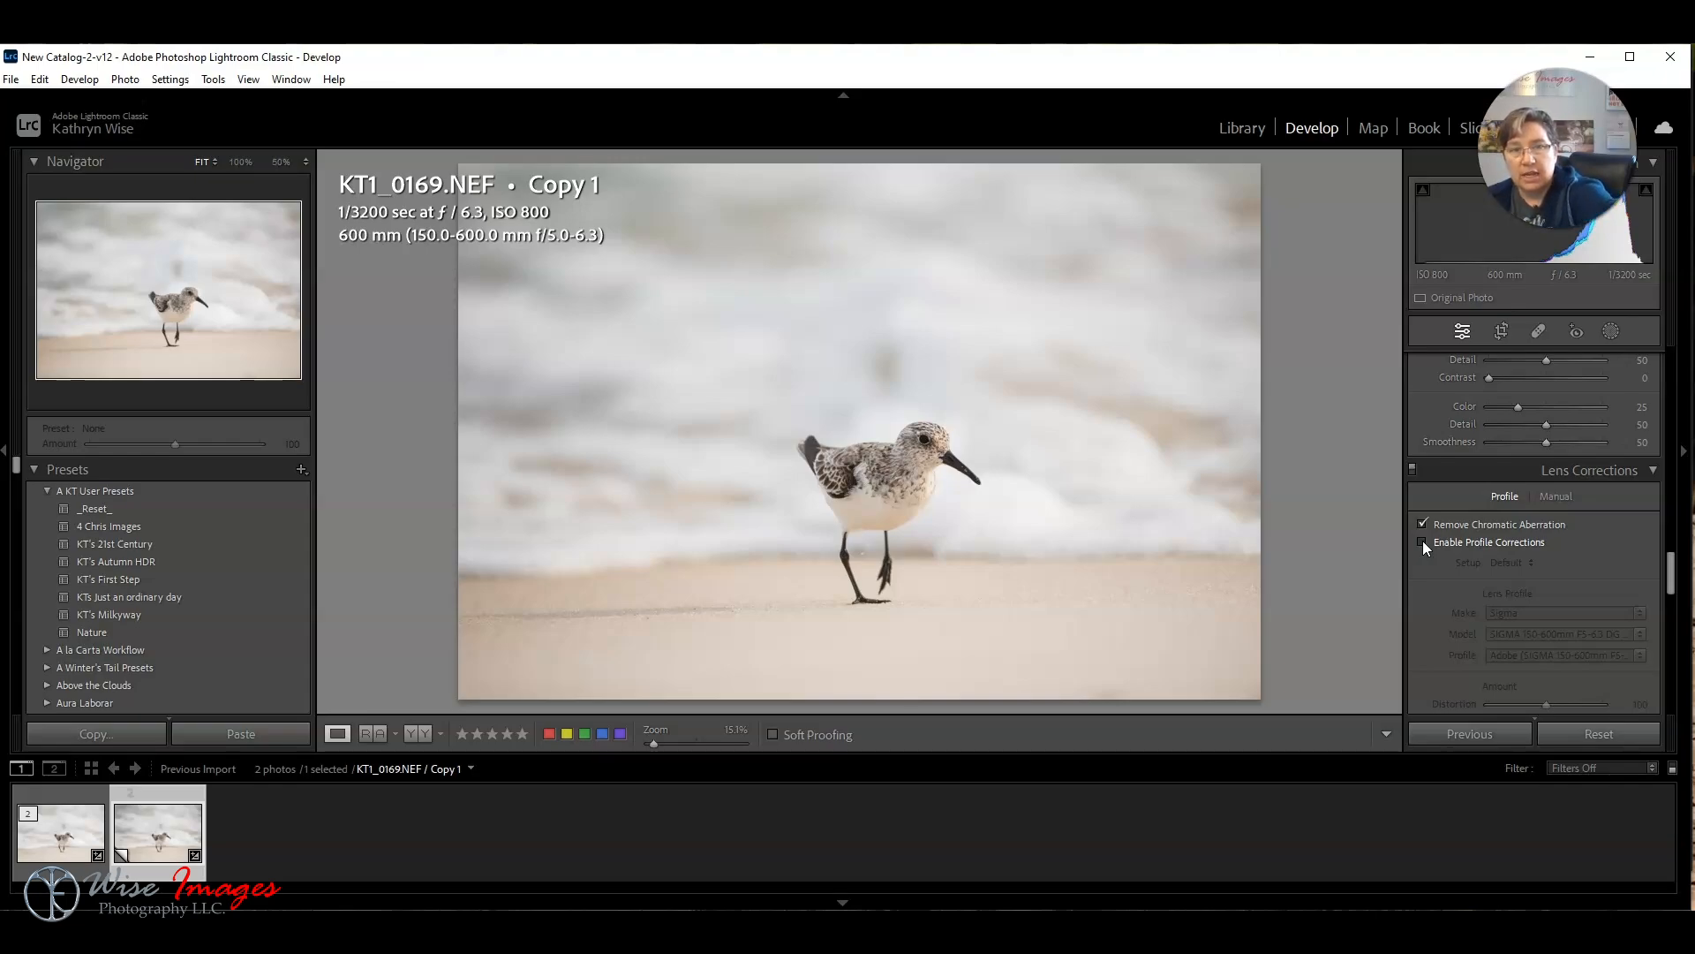
pyautogui.click(1423, 541)
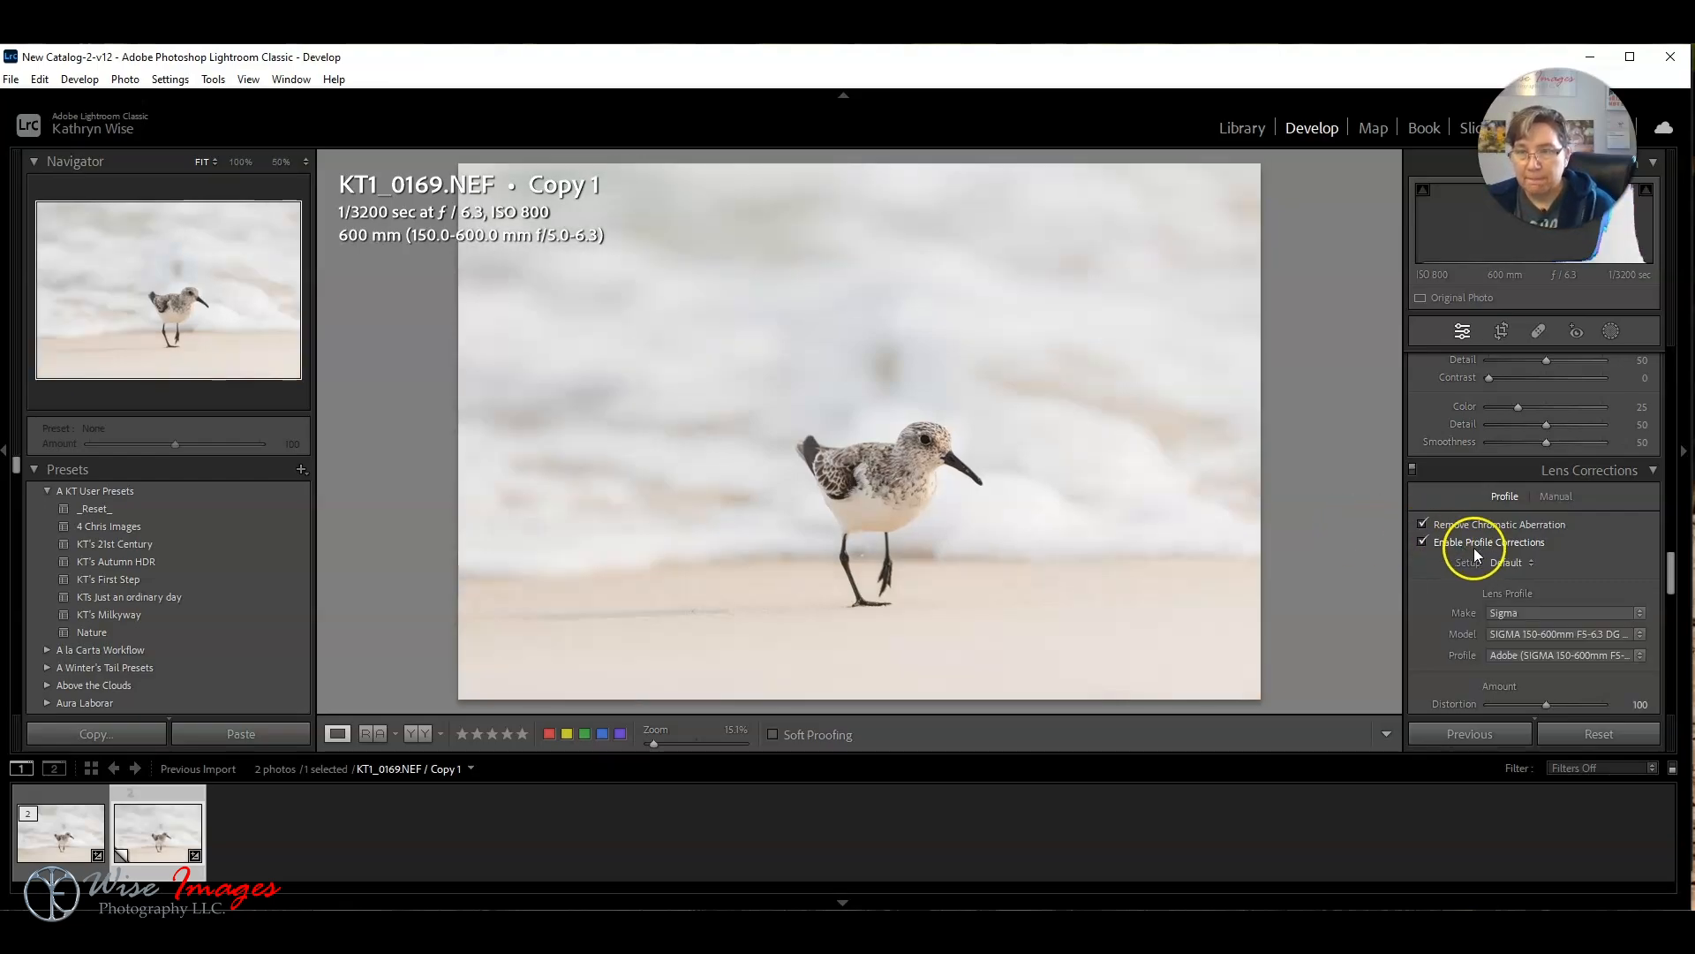
pyautogui.scroll(-5, 1460, 547)
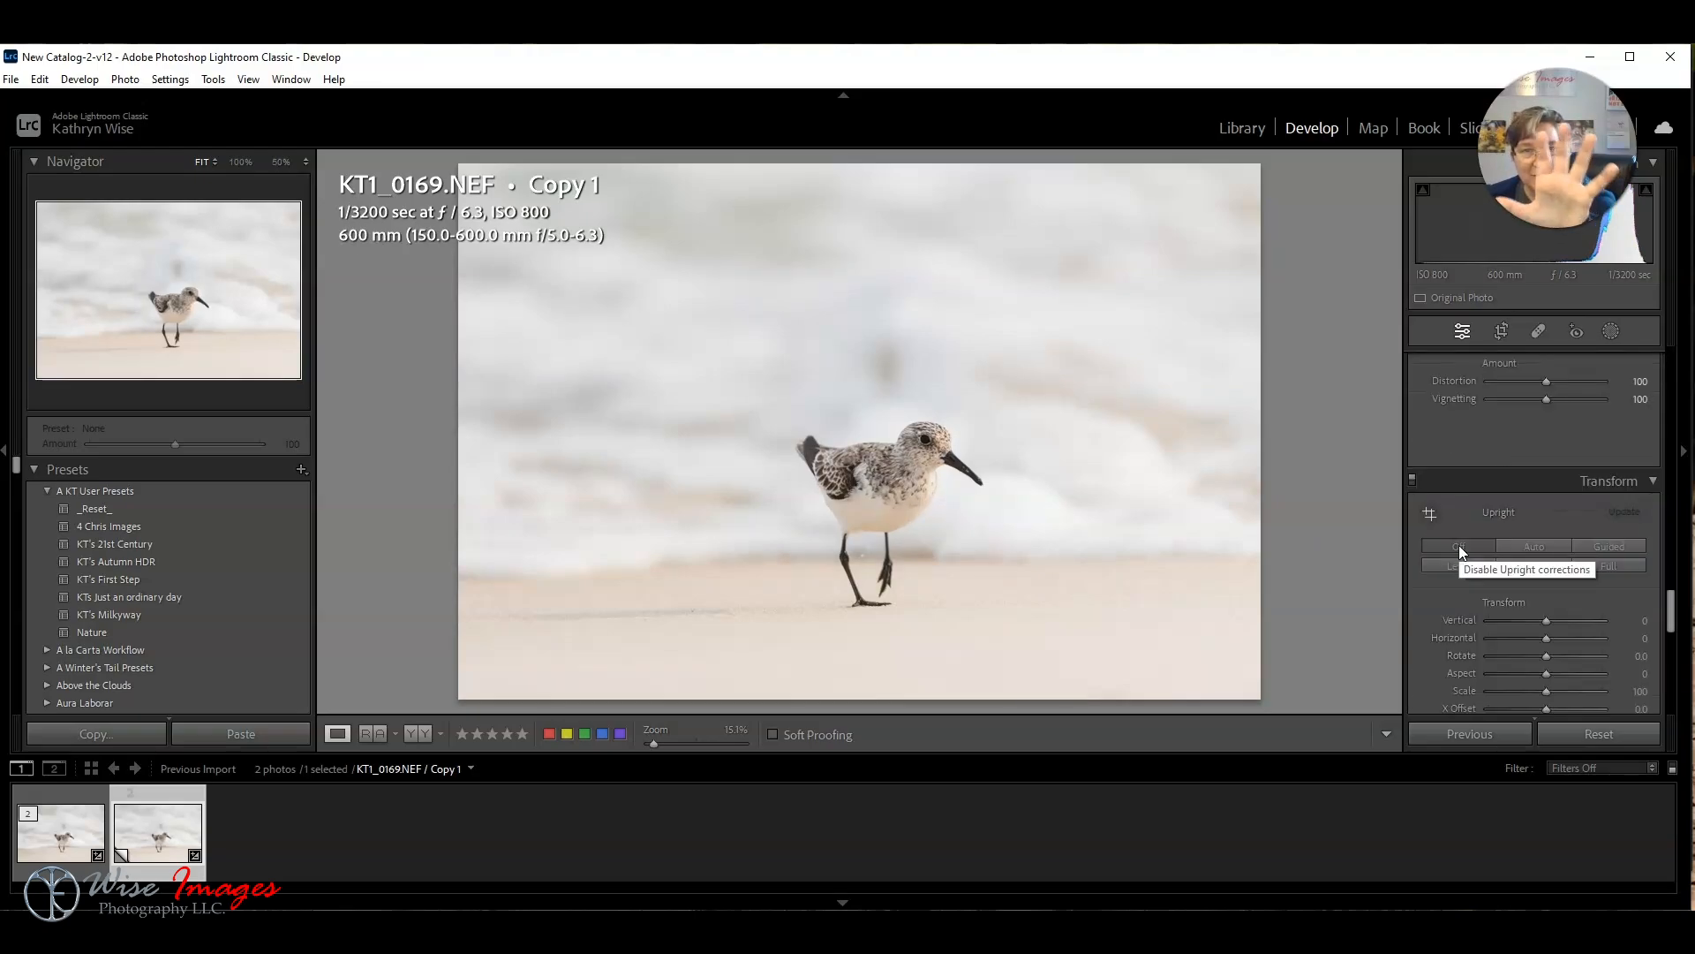
pyautogui.click(1443, 537)
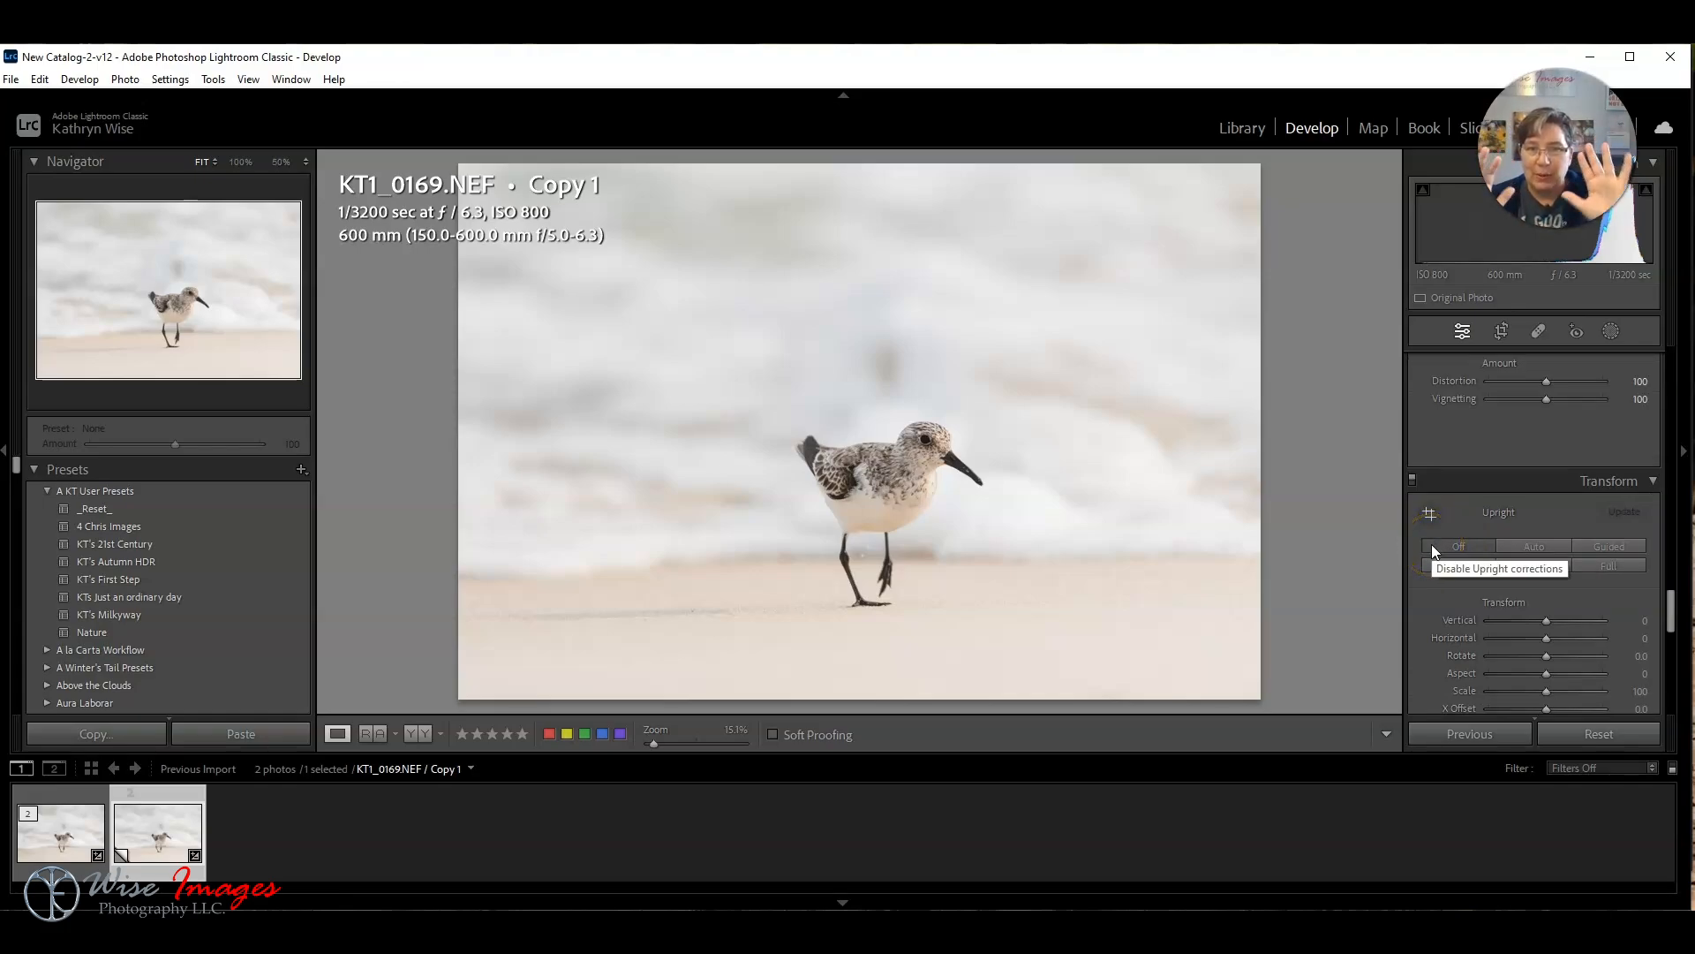
pyautogui.click(1462, 488)
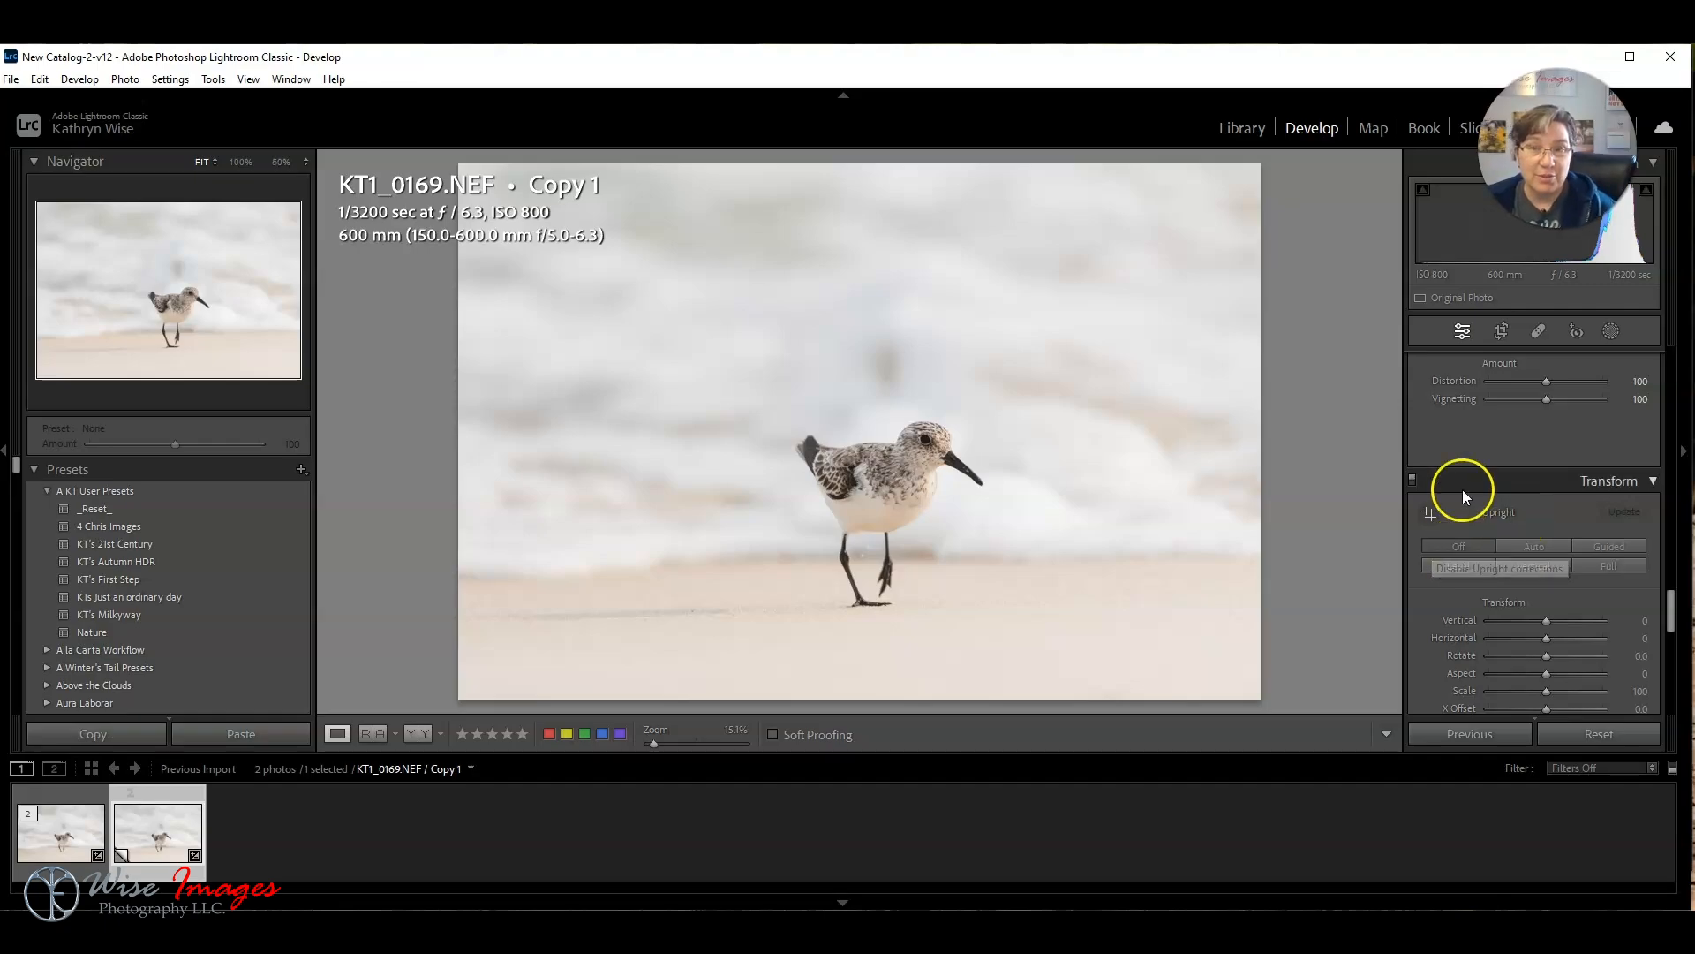
pyautogui.click(1444, 523)
pyautogui.click(1424, 541)
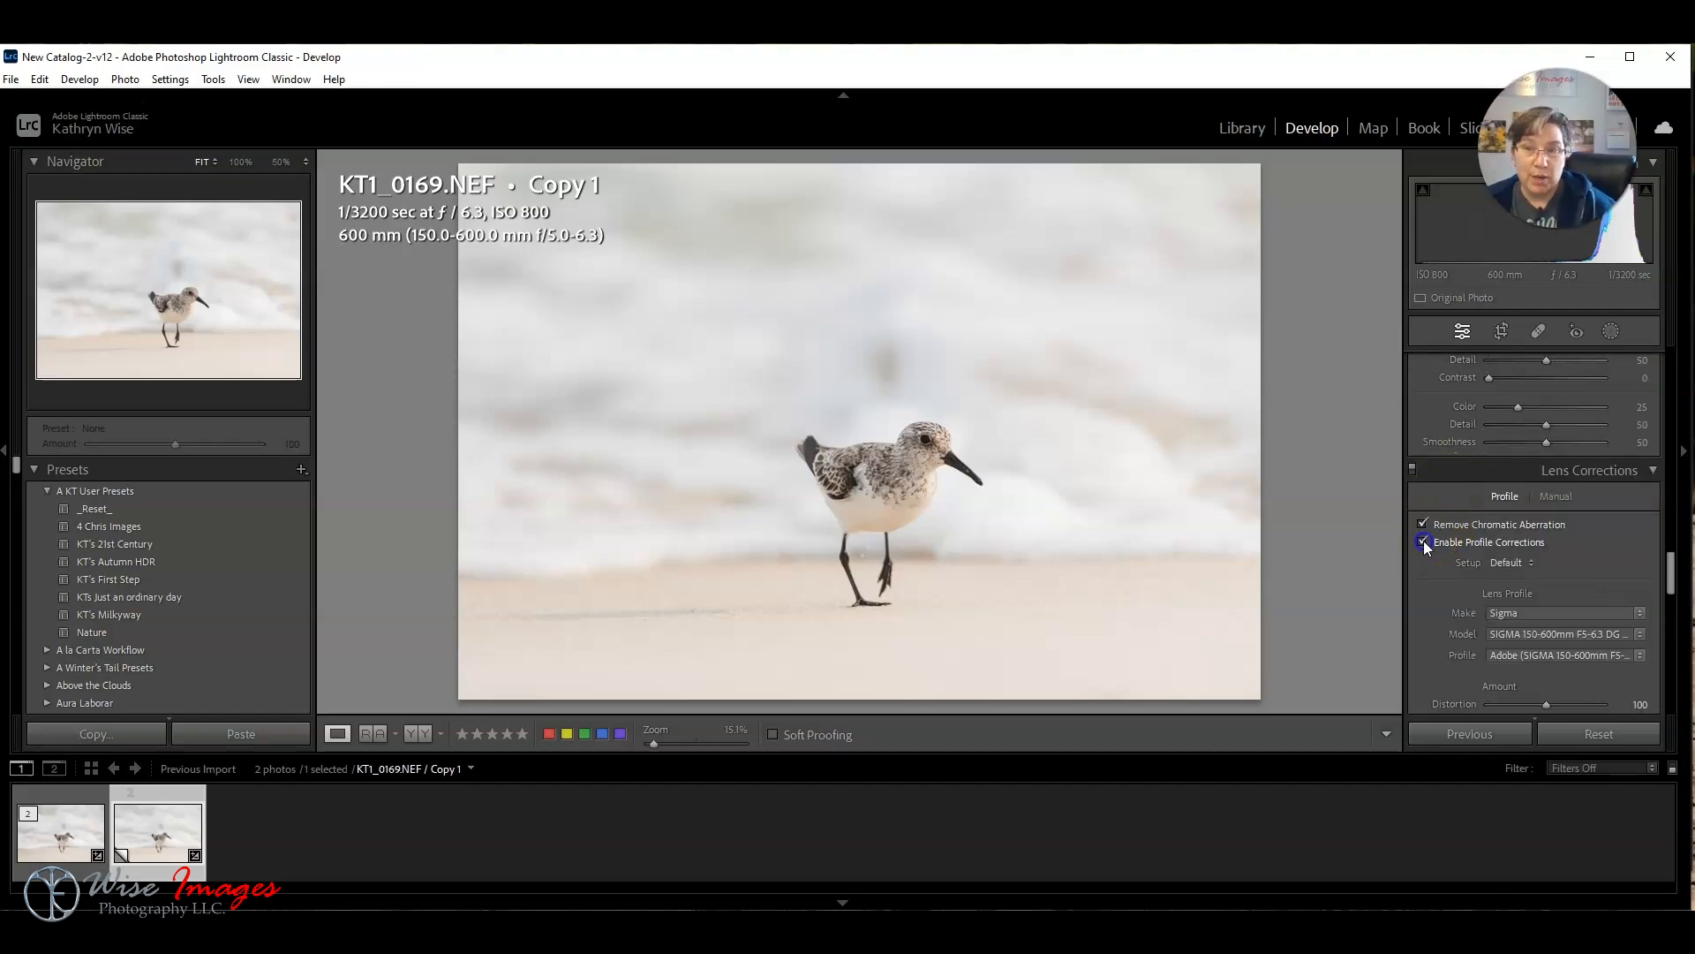
# Step: Turn the lens profile corrections off and on once more to check their effect on the full photo
pyautogui.click(1424, 540)
pyautogui.click(1423, 541)
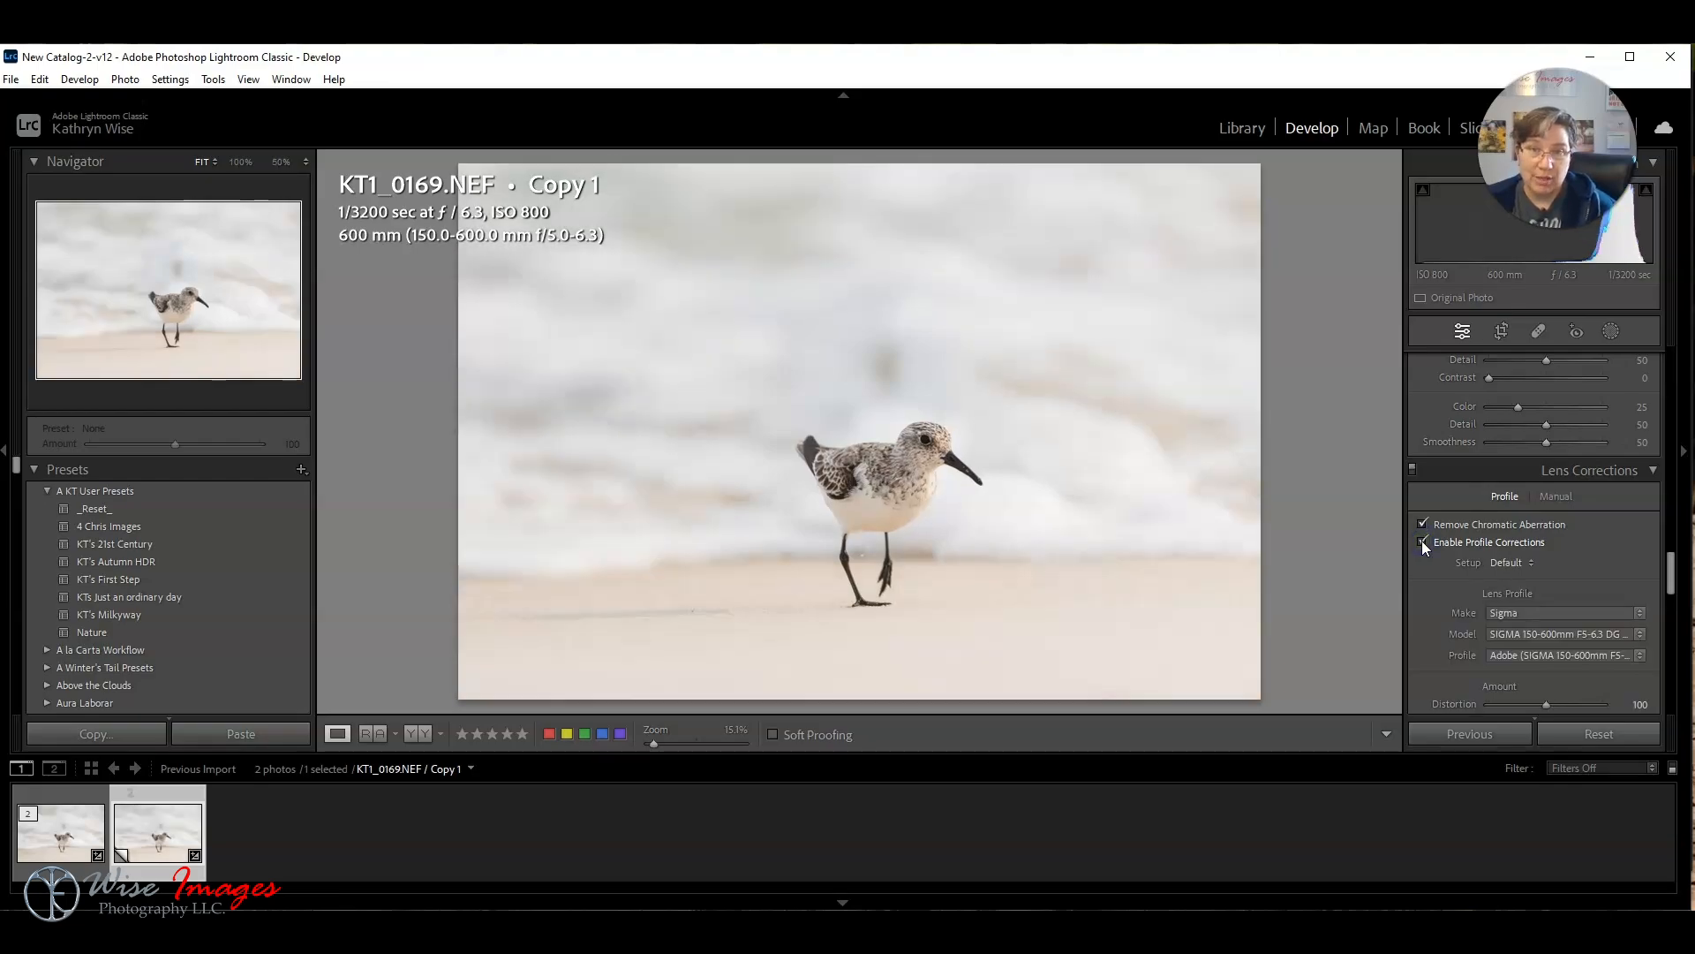
# Step: Try a strong white and a strong dark post-crop vignette on the photo, and set the vignette amount to -10
pyautogui.scroll(-5, 1428, 550)
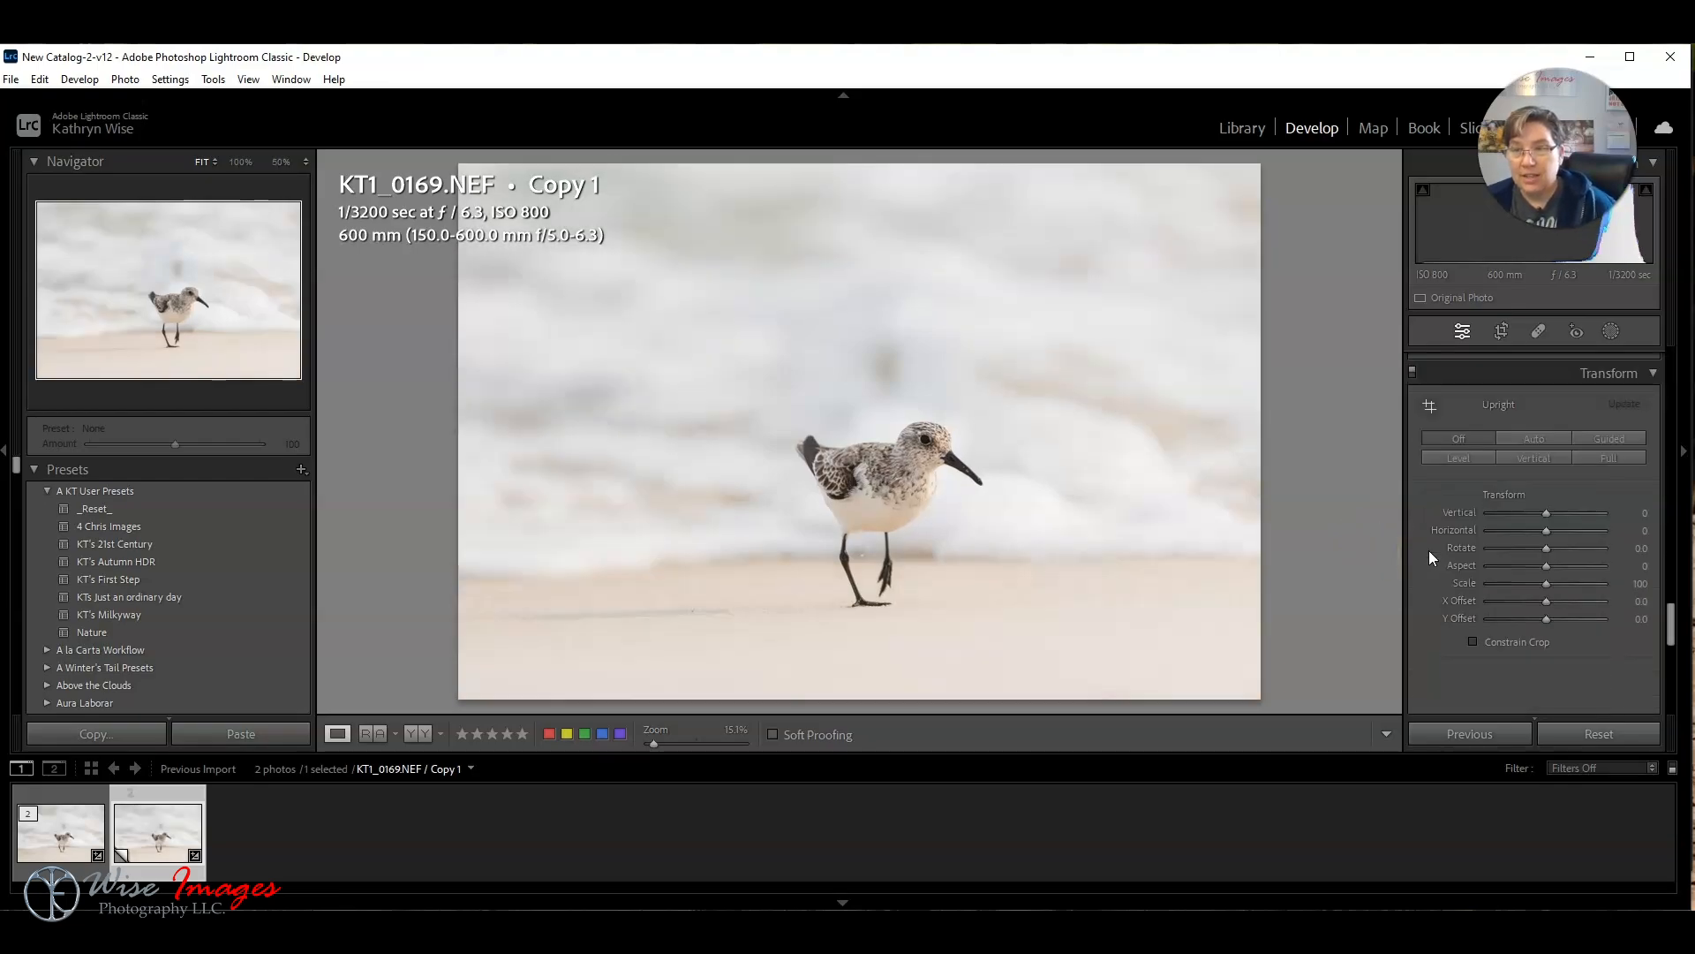
pyautogui.scroll(-5, 1429, 550)
pyautogui.click(1464, 568)
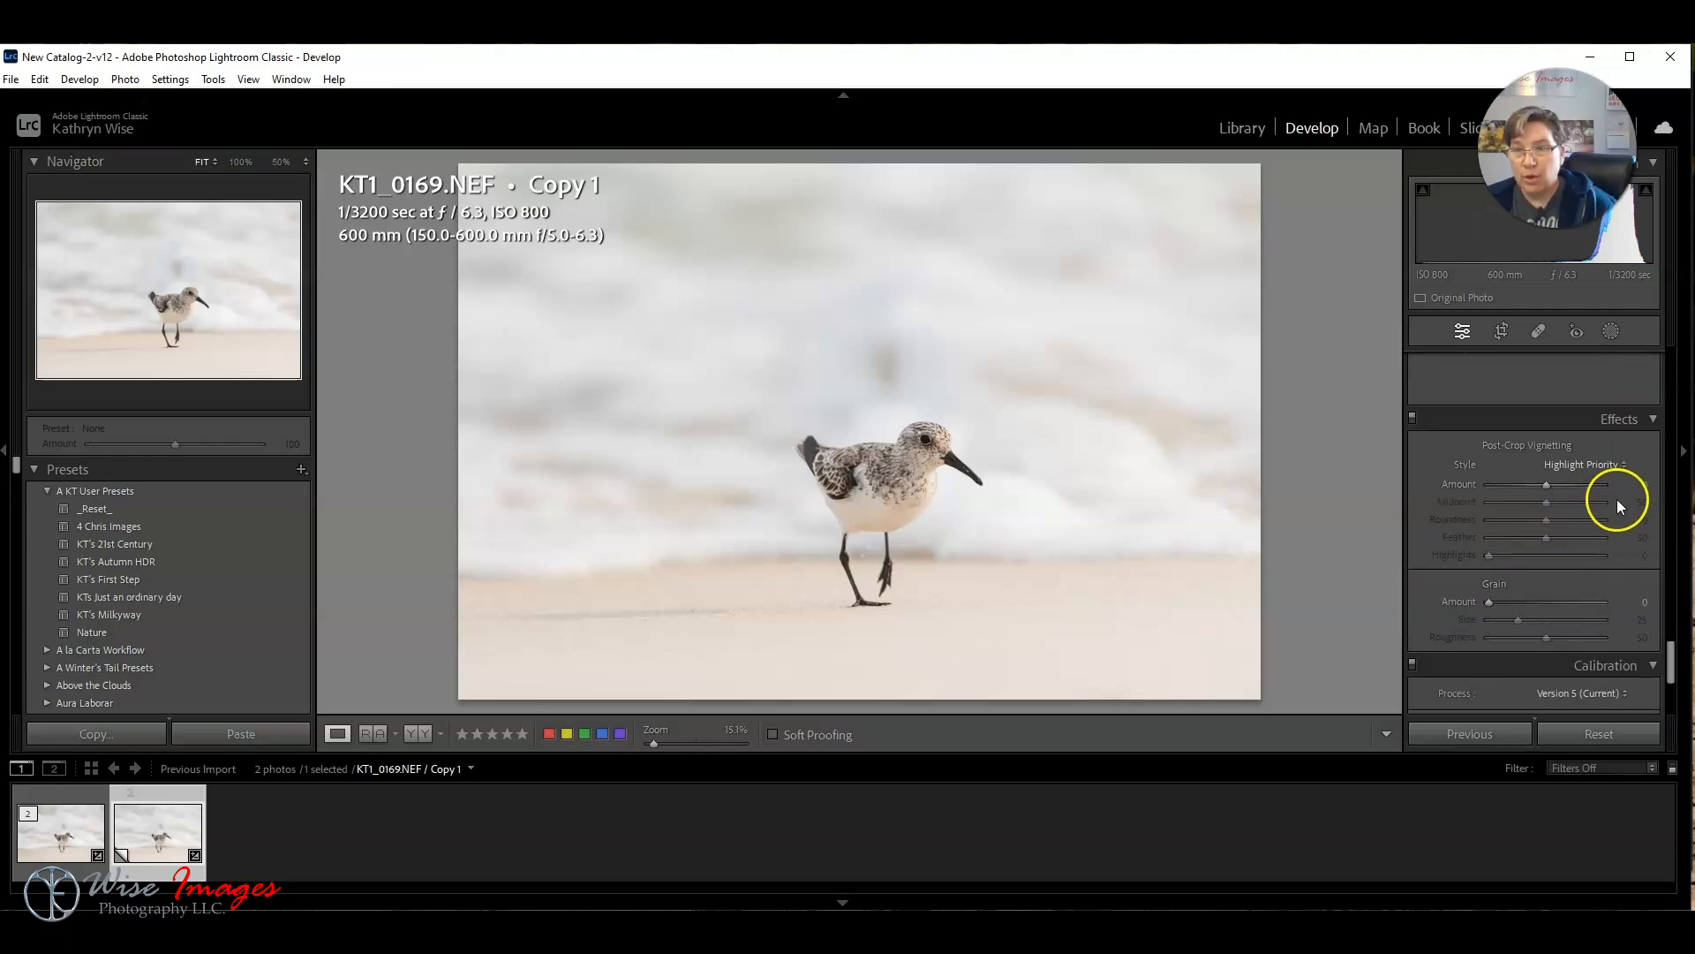
pyautogui.moveTo(1551, 485); pyautogui.dragTo(1592, 487)
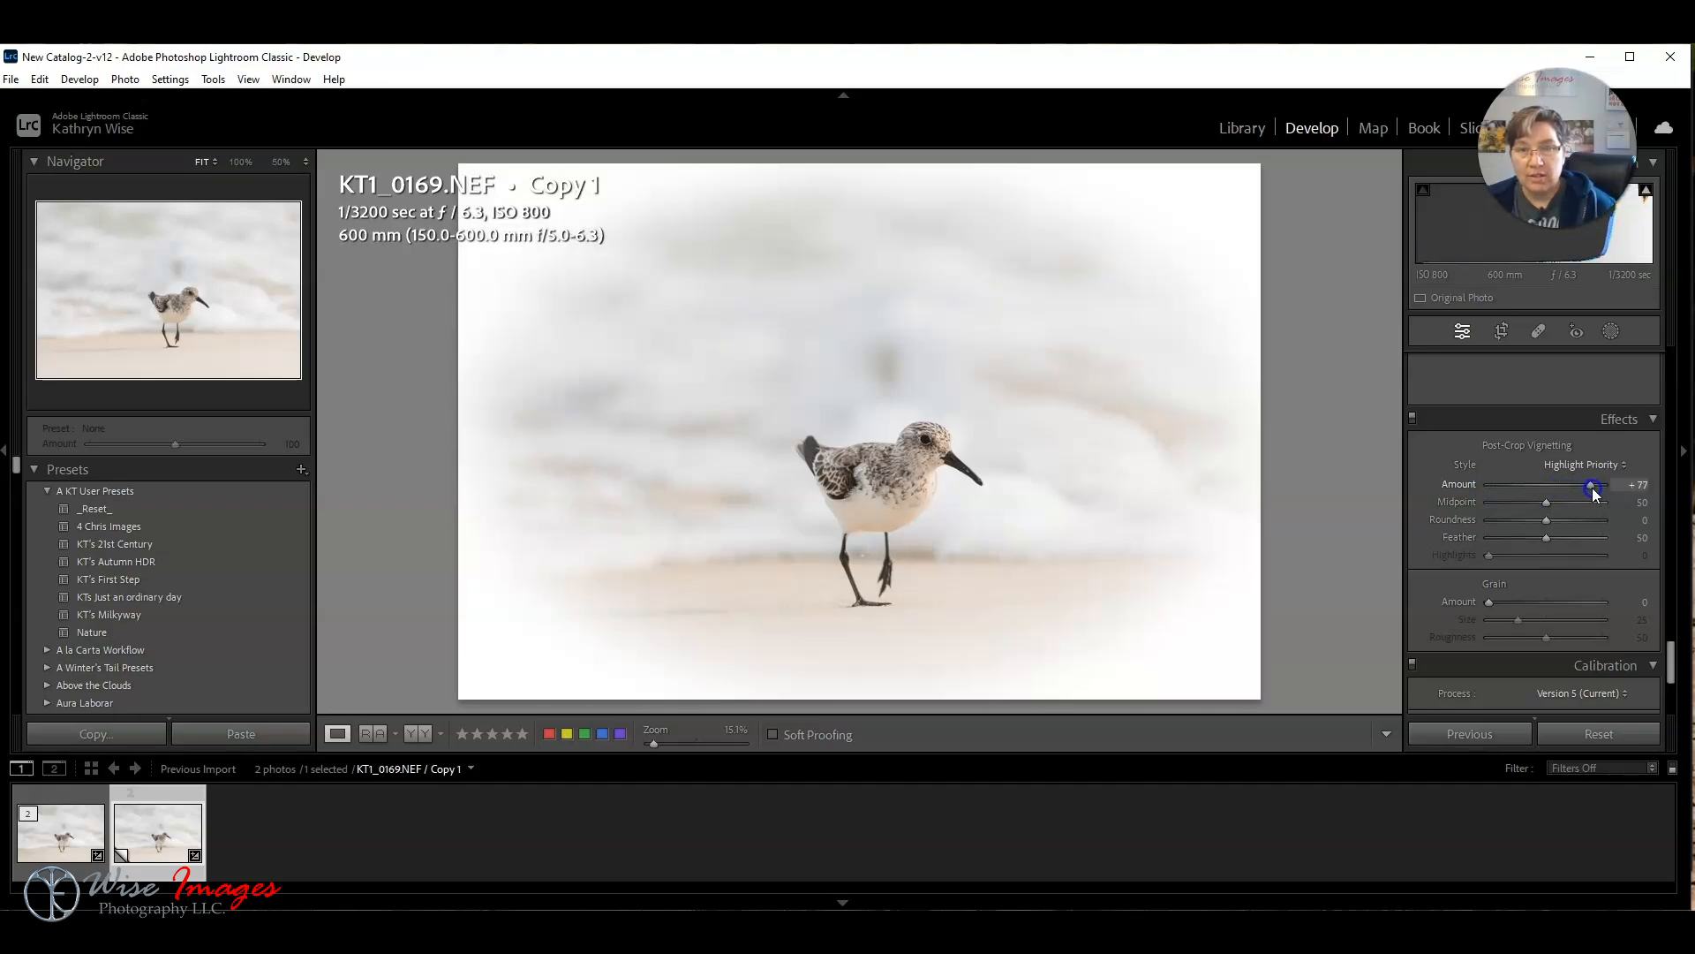
pyautogui.moveTo(1592, 487); pyautogui.dragTo(1509, 486)
pyautogui.click(1639, 486)
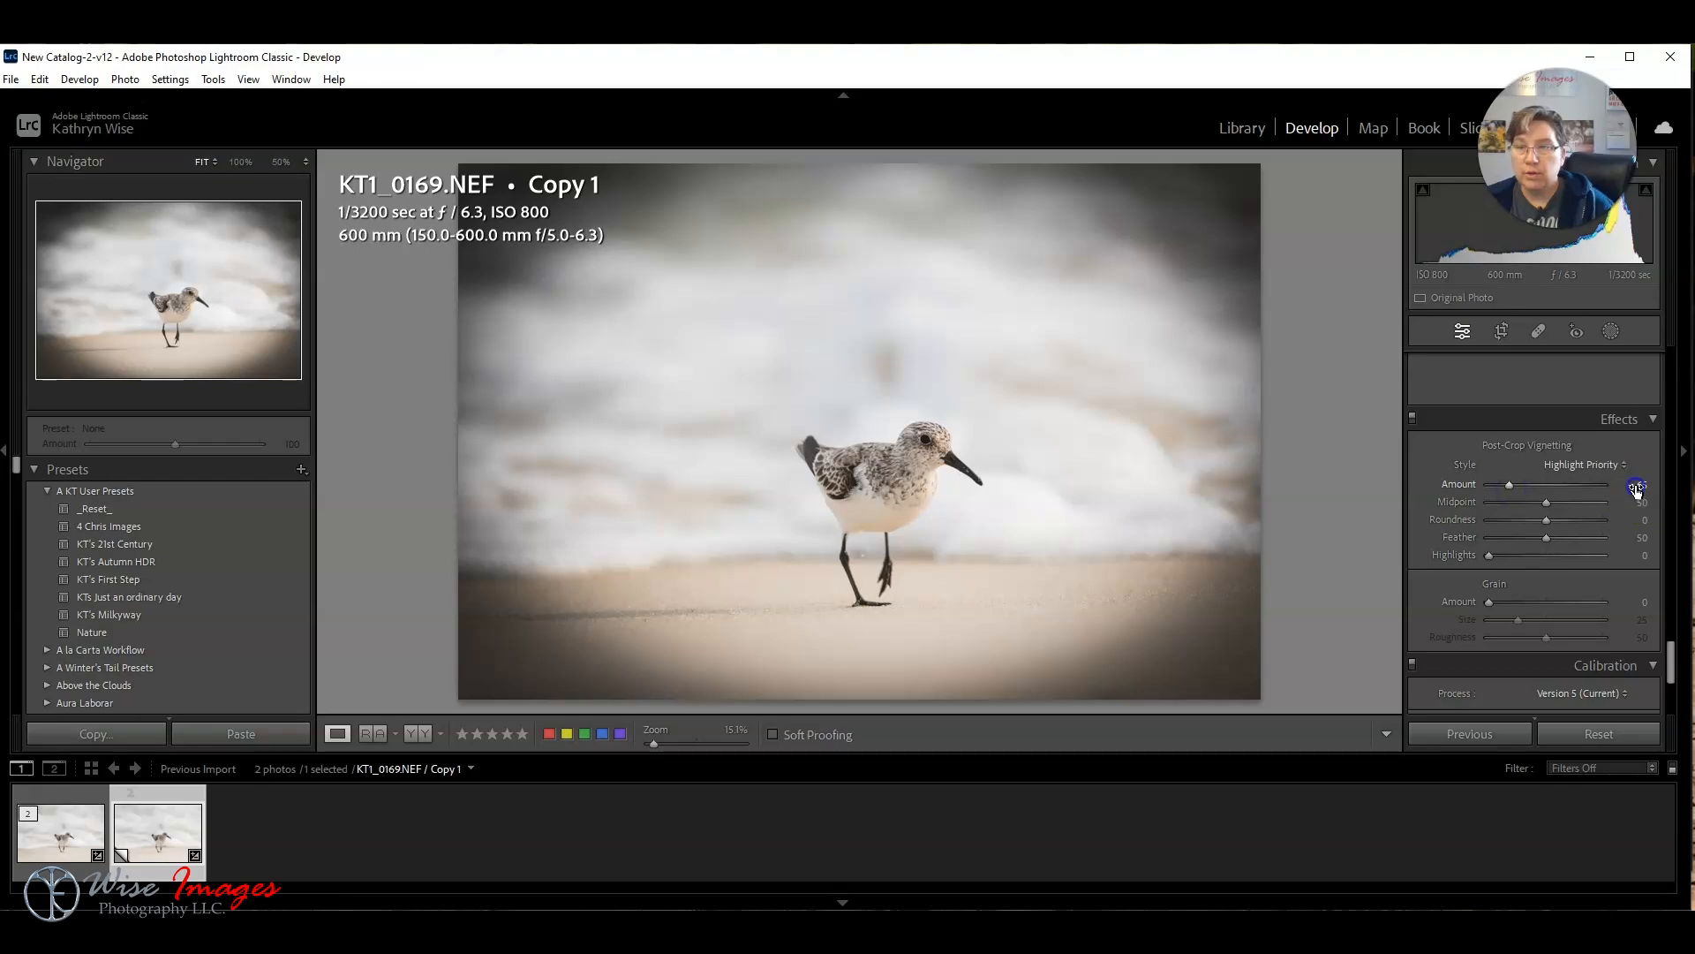
pyautogui.write('-10')
pyautogui.press('Return')
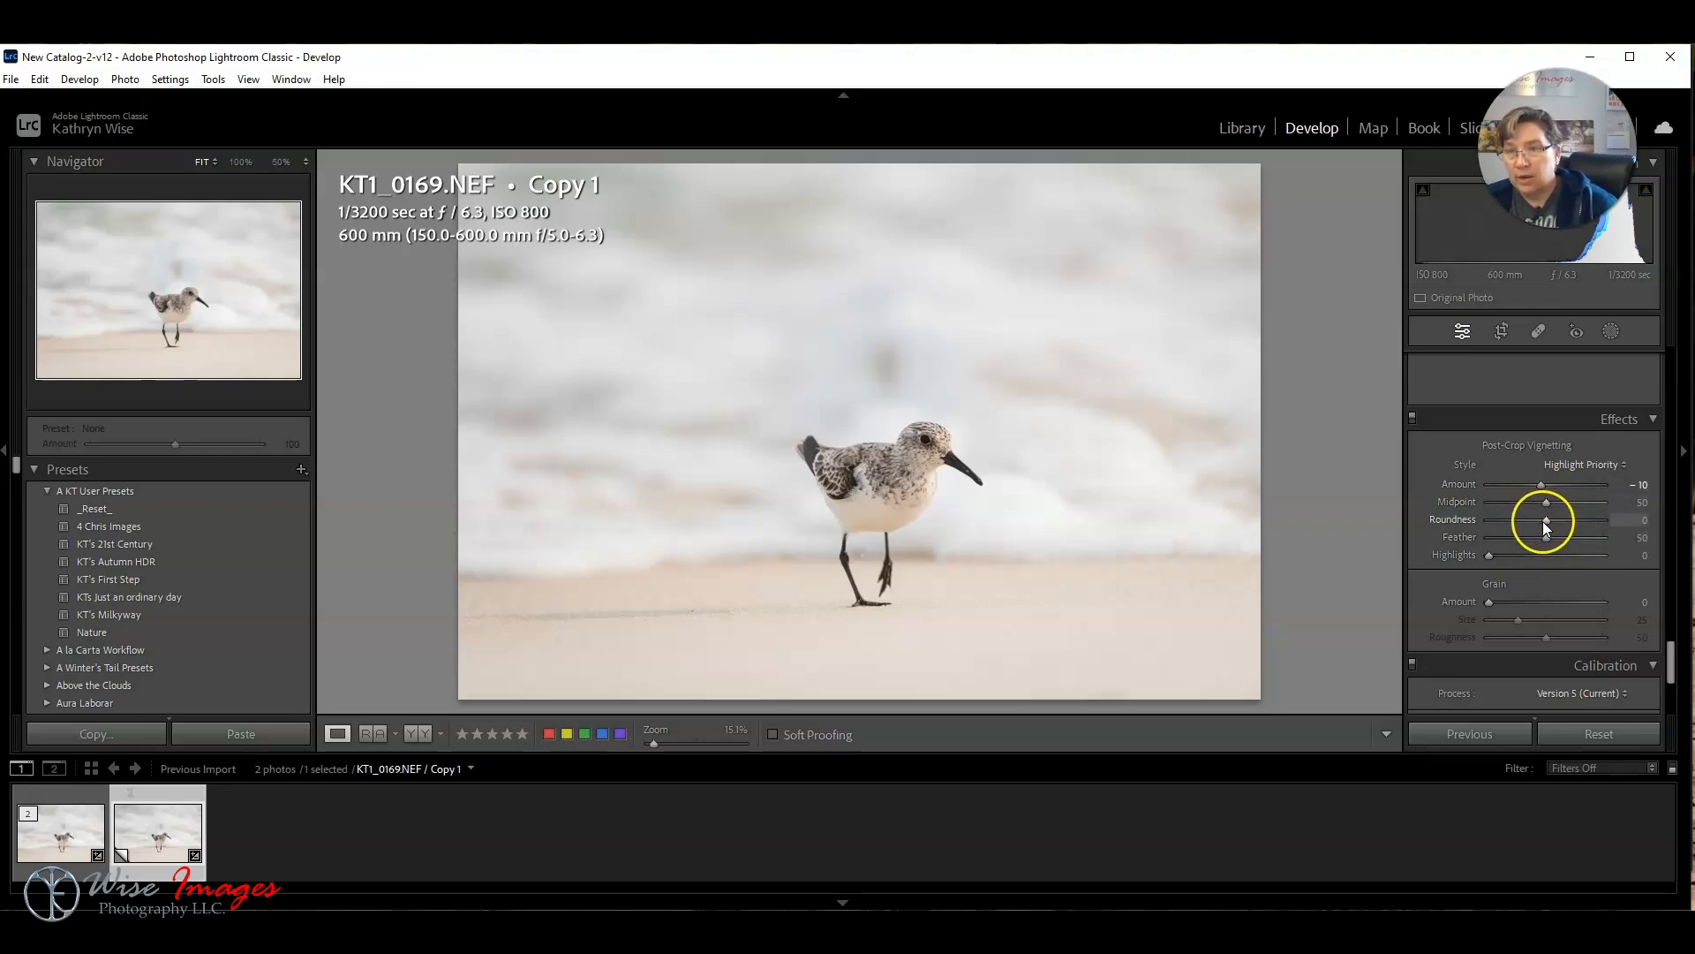
# Step: Set the vignette's midpoint to 51 and roundness to -6, trying hard and soft feathering with the amount darkened to -69
pyautogui.moveTo(1544, 521); pyautogui.dragTo(1509, 488)
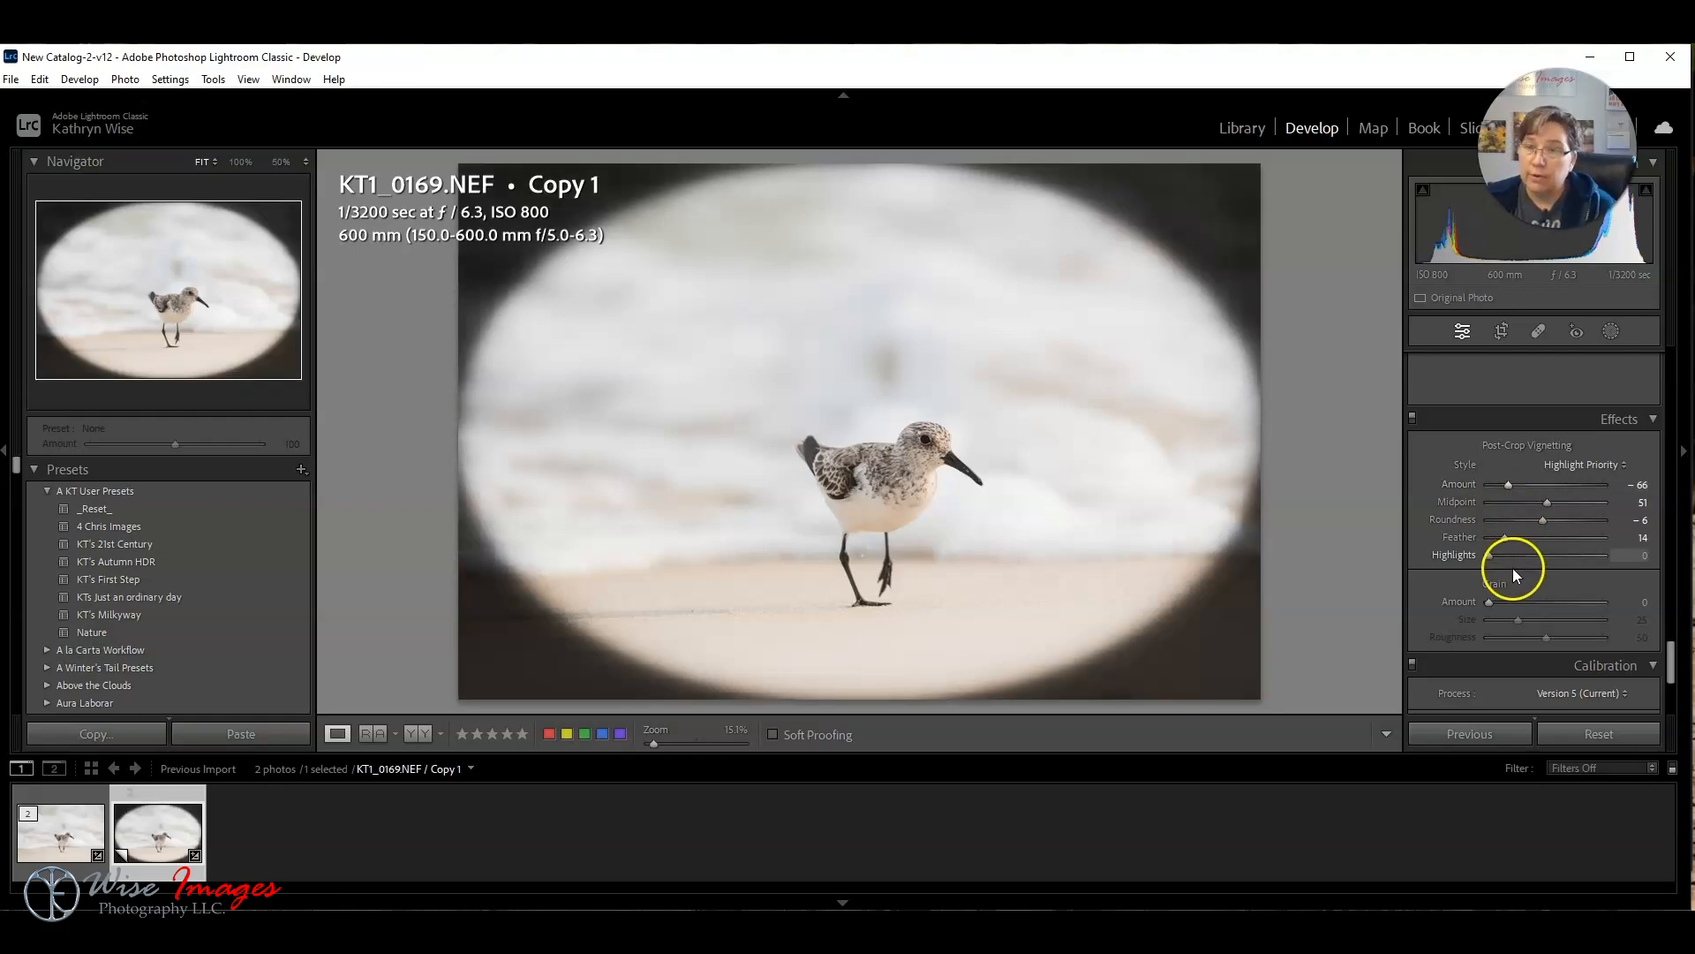
pyautogui.moveTo(1506, 540); pyautogui.dragTo(1470, 536)
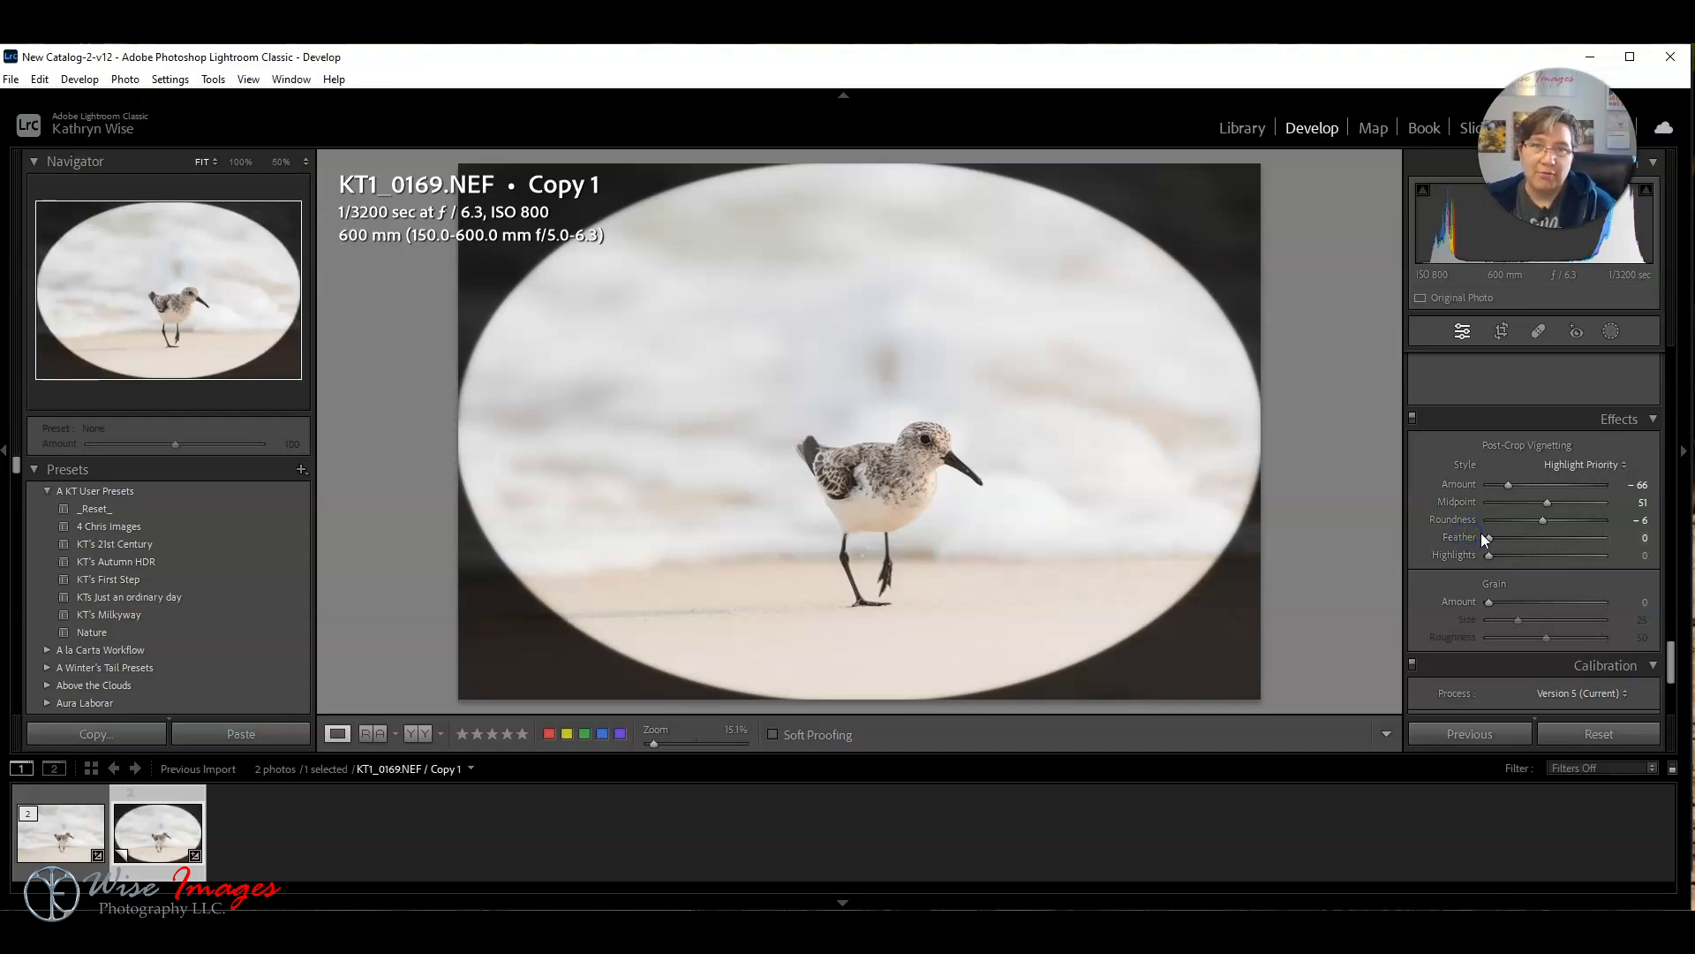
pyautogui.click(1493, 538)
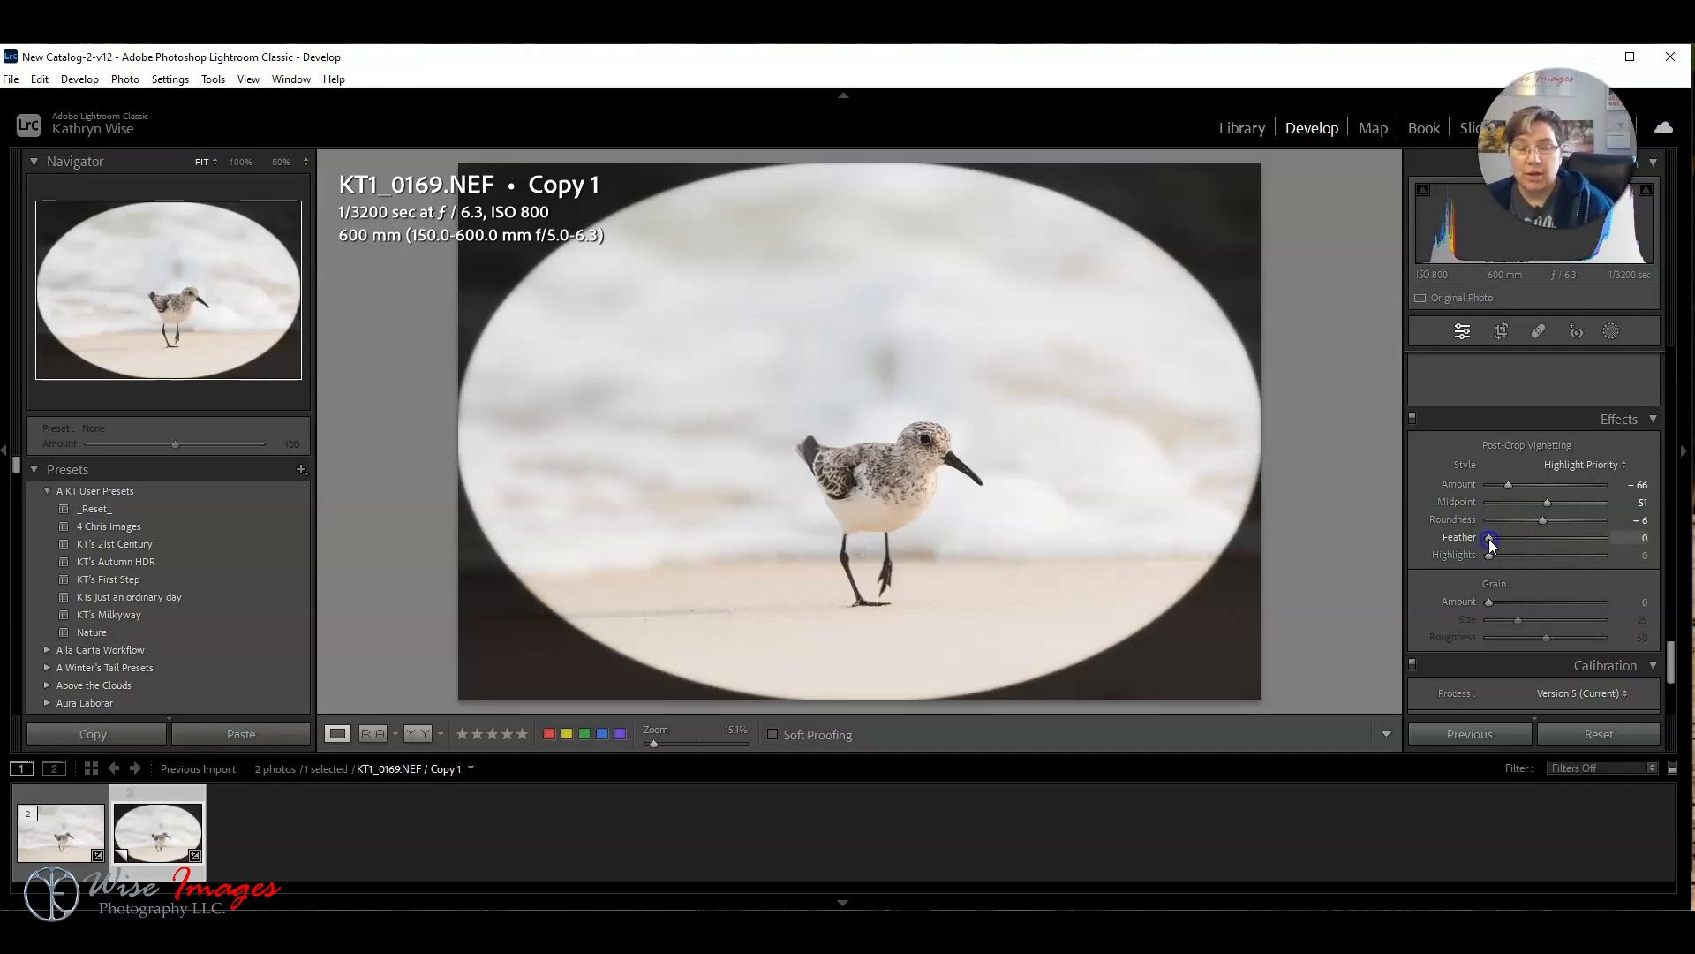
pyautogui.moveTo(1489, 539); pyautogui.dragTo(1547, 544)
pyautogui.moveTo(1508, 487)
pyautogui.mouseDown()
pyautogui.moveTo(1540, 490)
pyautogui.moveTo(1506, 490)
pyautogui.mouseUp()
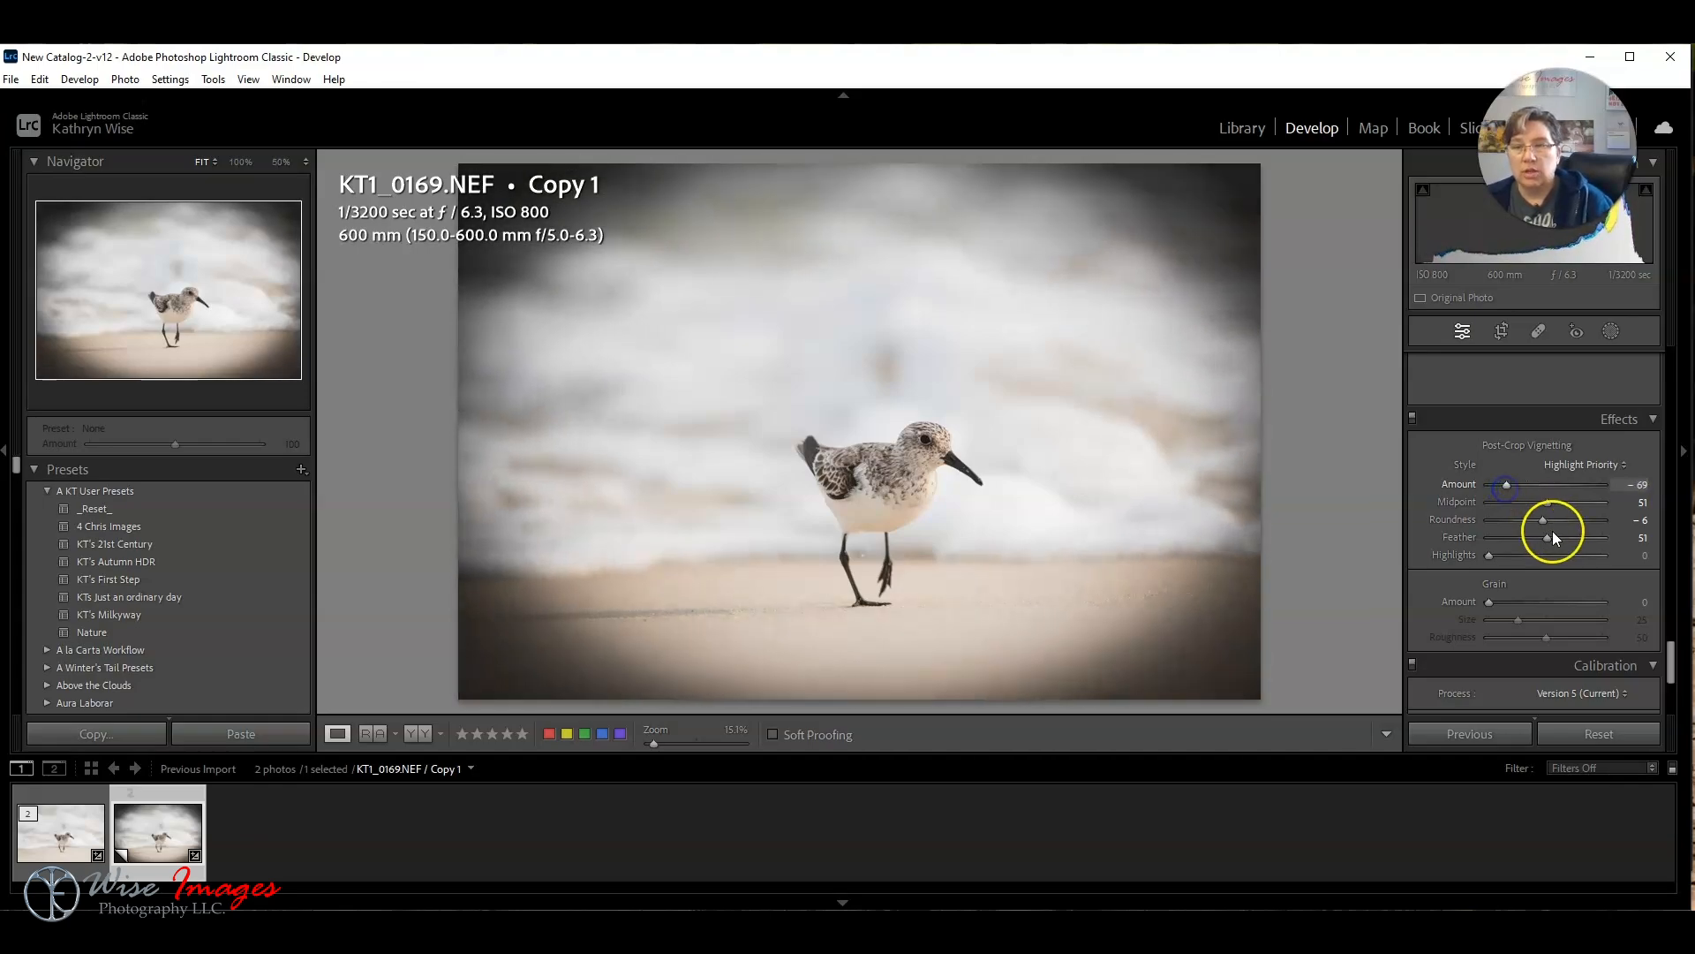
# Step: Set the post-crop vignette's feather to 50 and its amount to -10
pyautogui.click(1635, 536)
pyautogui.write('0')
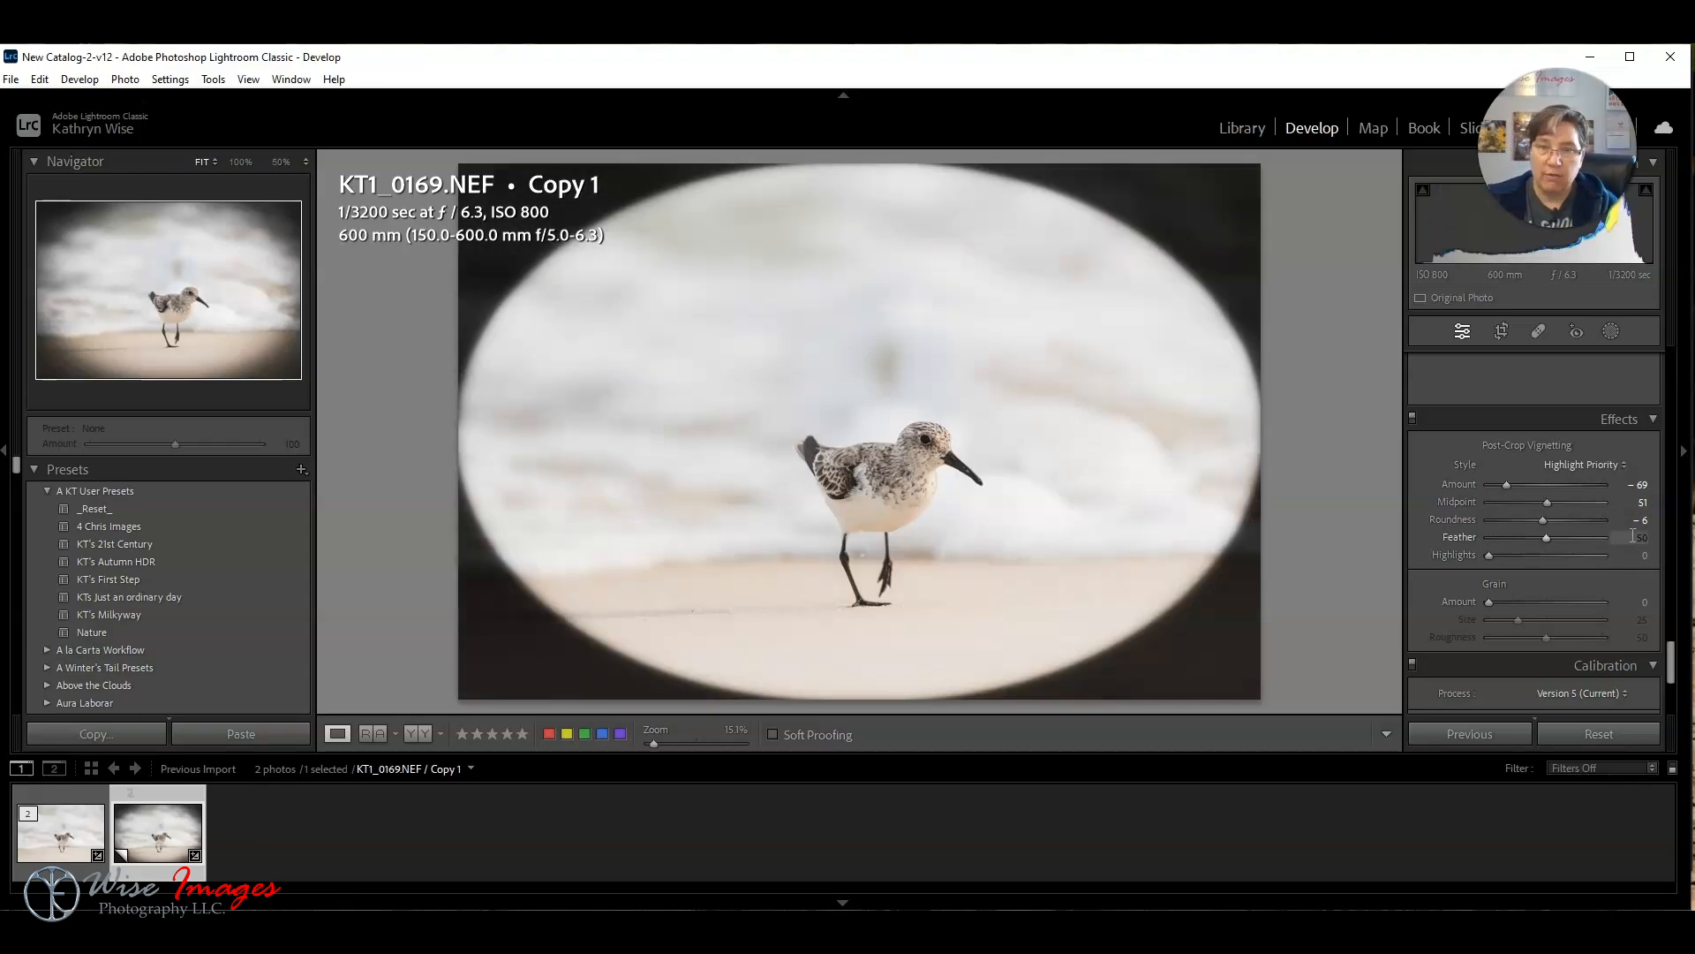
pyautogui.press('Return')
pyautogui.click(1635, 484)
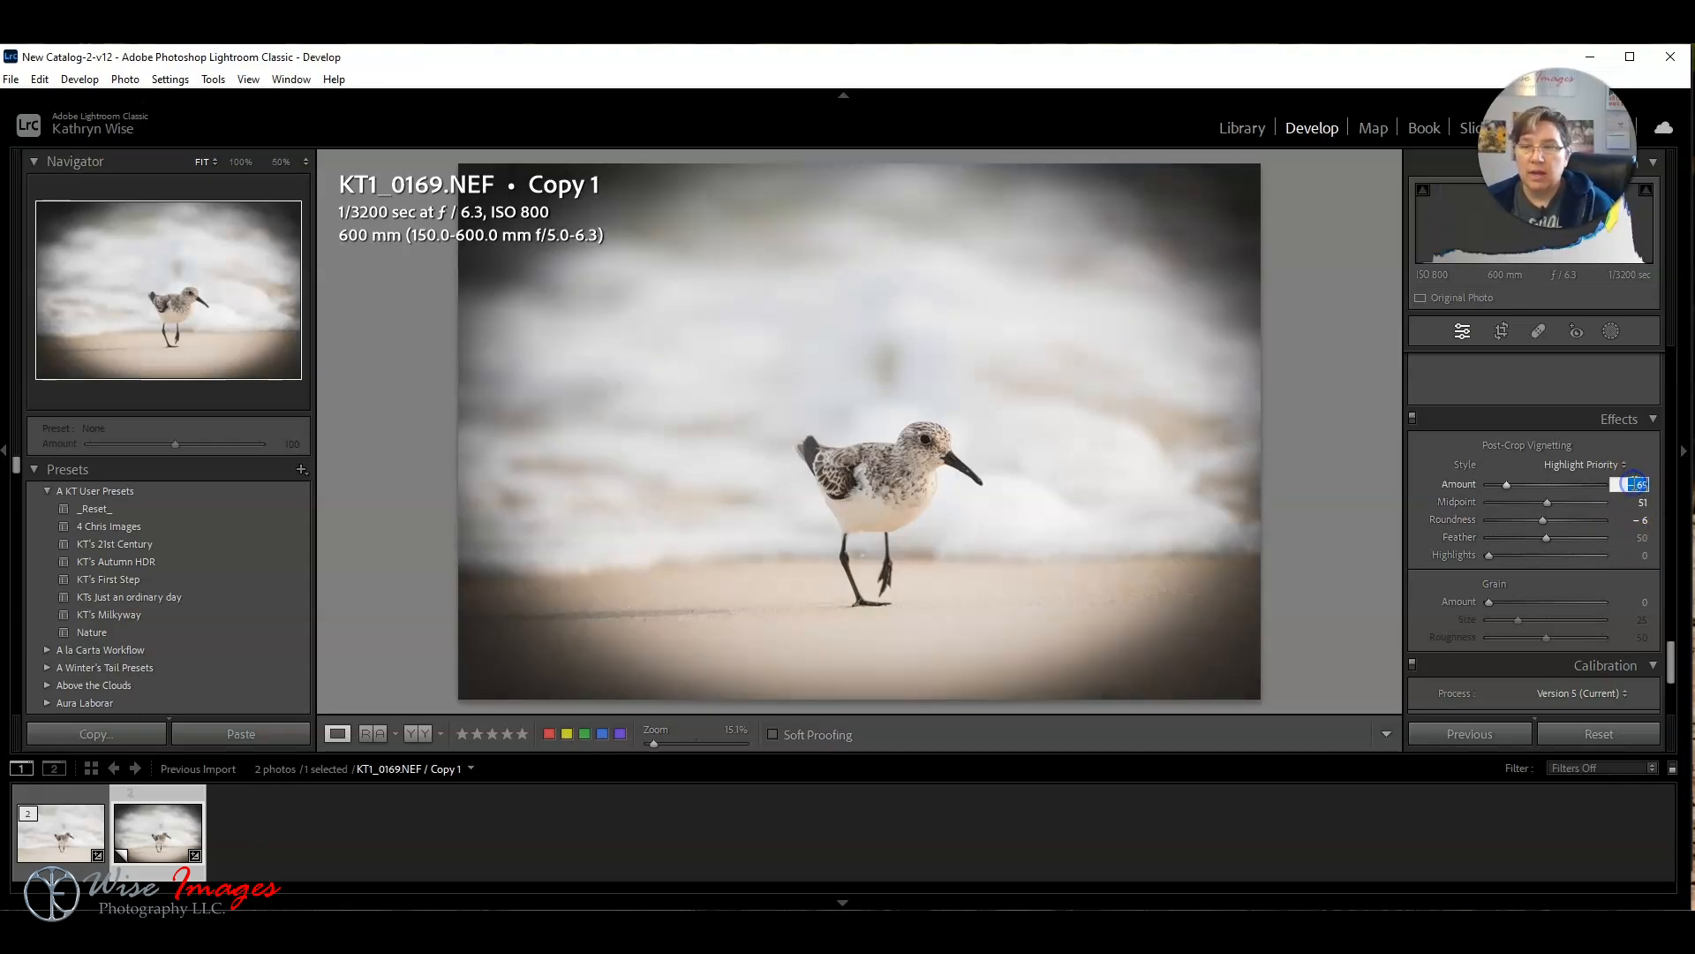
pyautogui.write('-1')
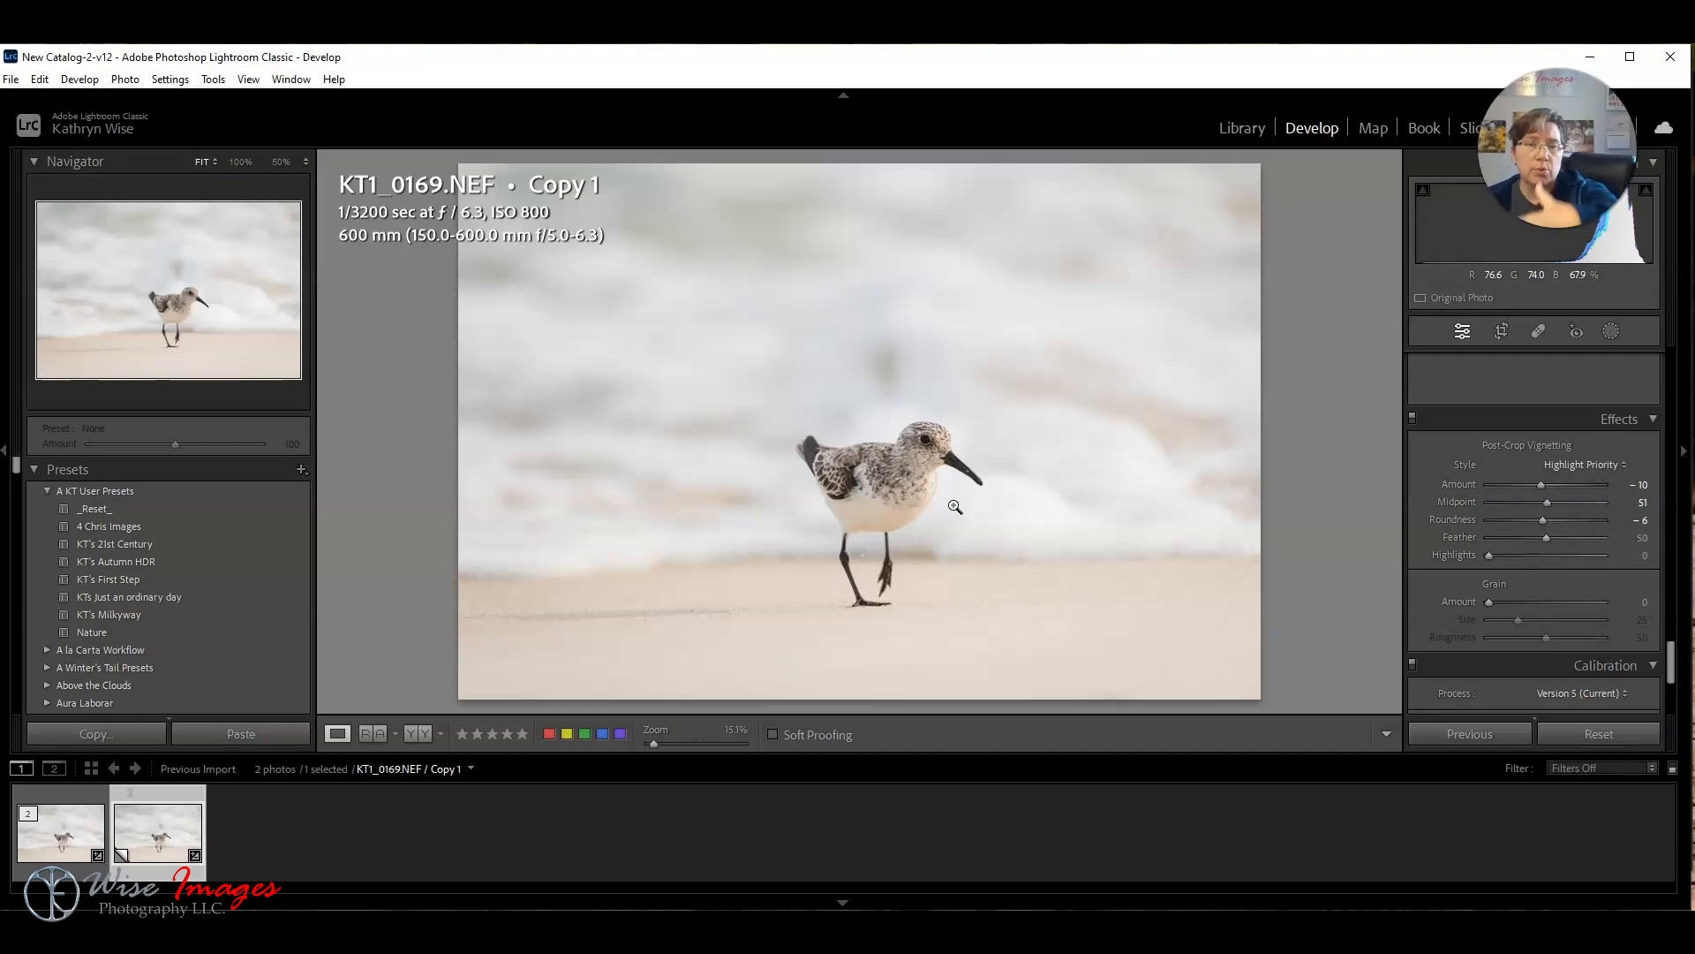
# Step: Switch to the Photos viewer to examine the finished image 1. Jan 24.jpg as a reference, and return to Lightroom Classic
pyautogui.moveTo(579, 932)
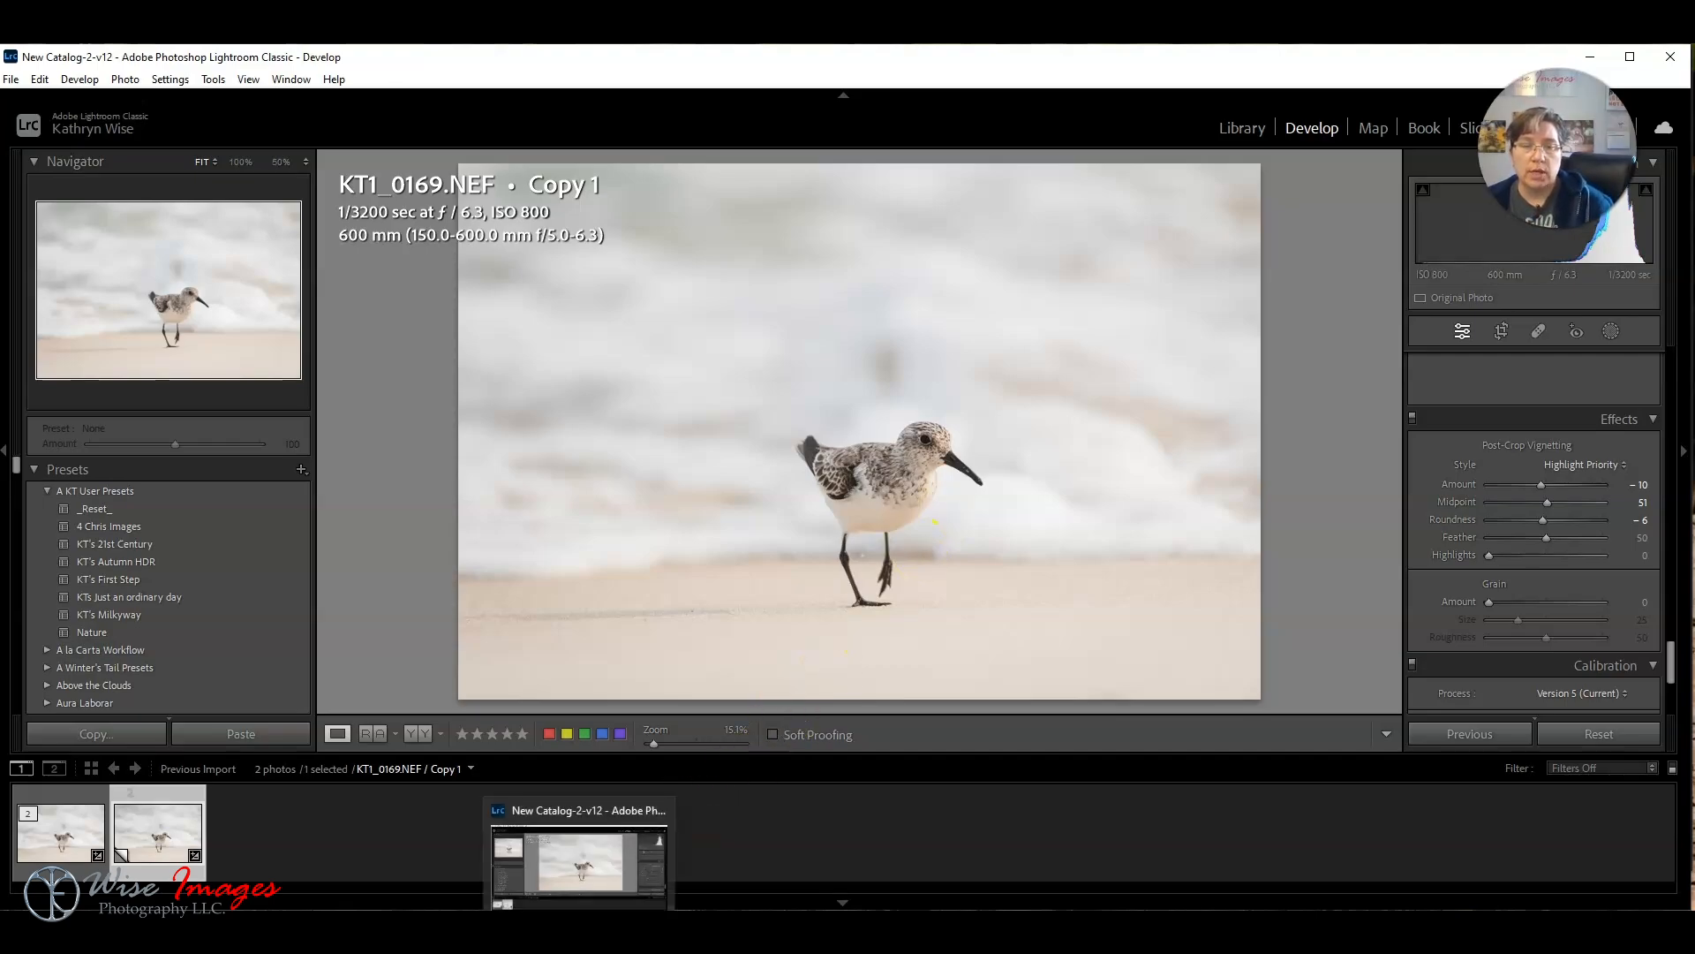
pyautogui.click(557, 854)
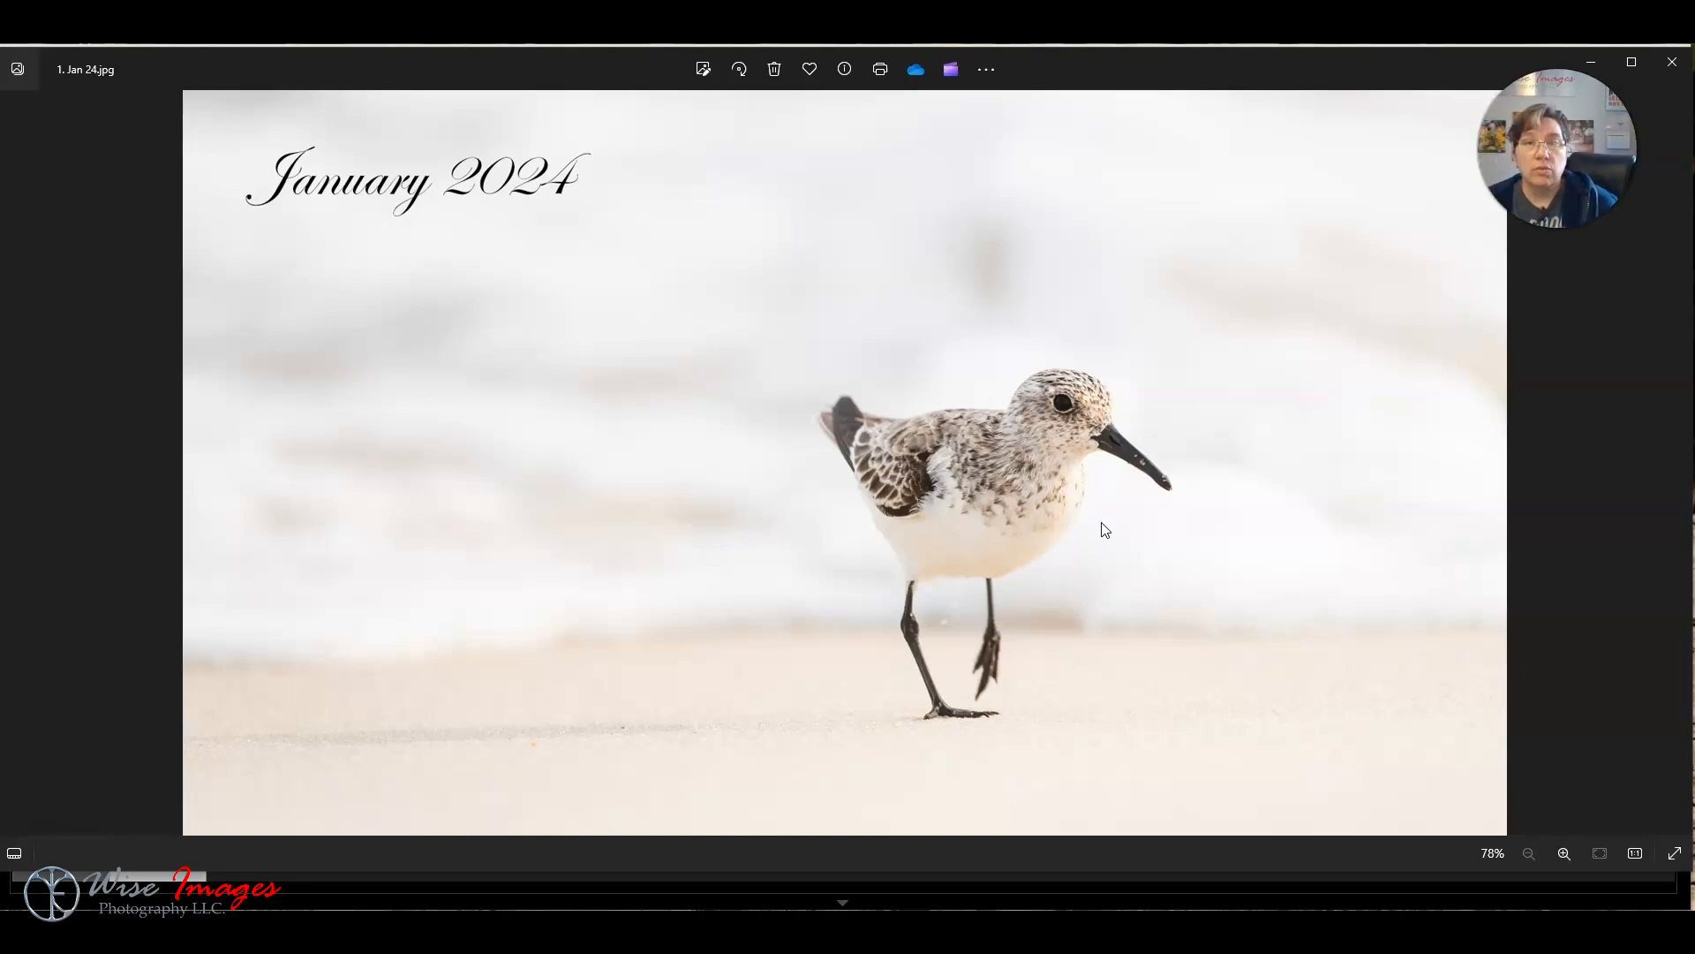
pyautogui.click(1591, 62)
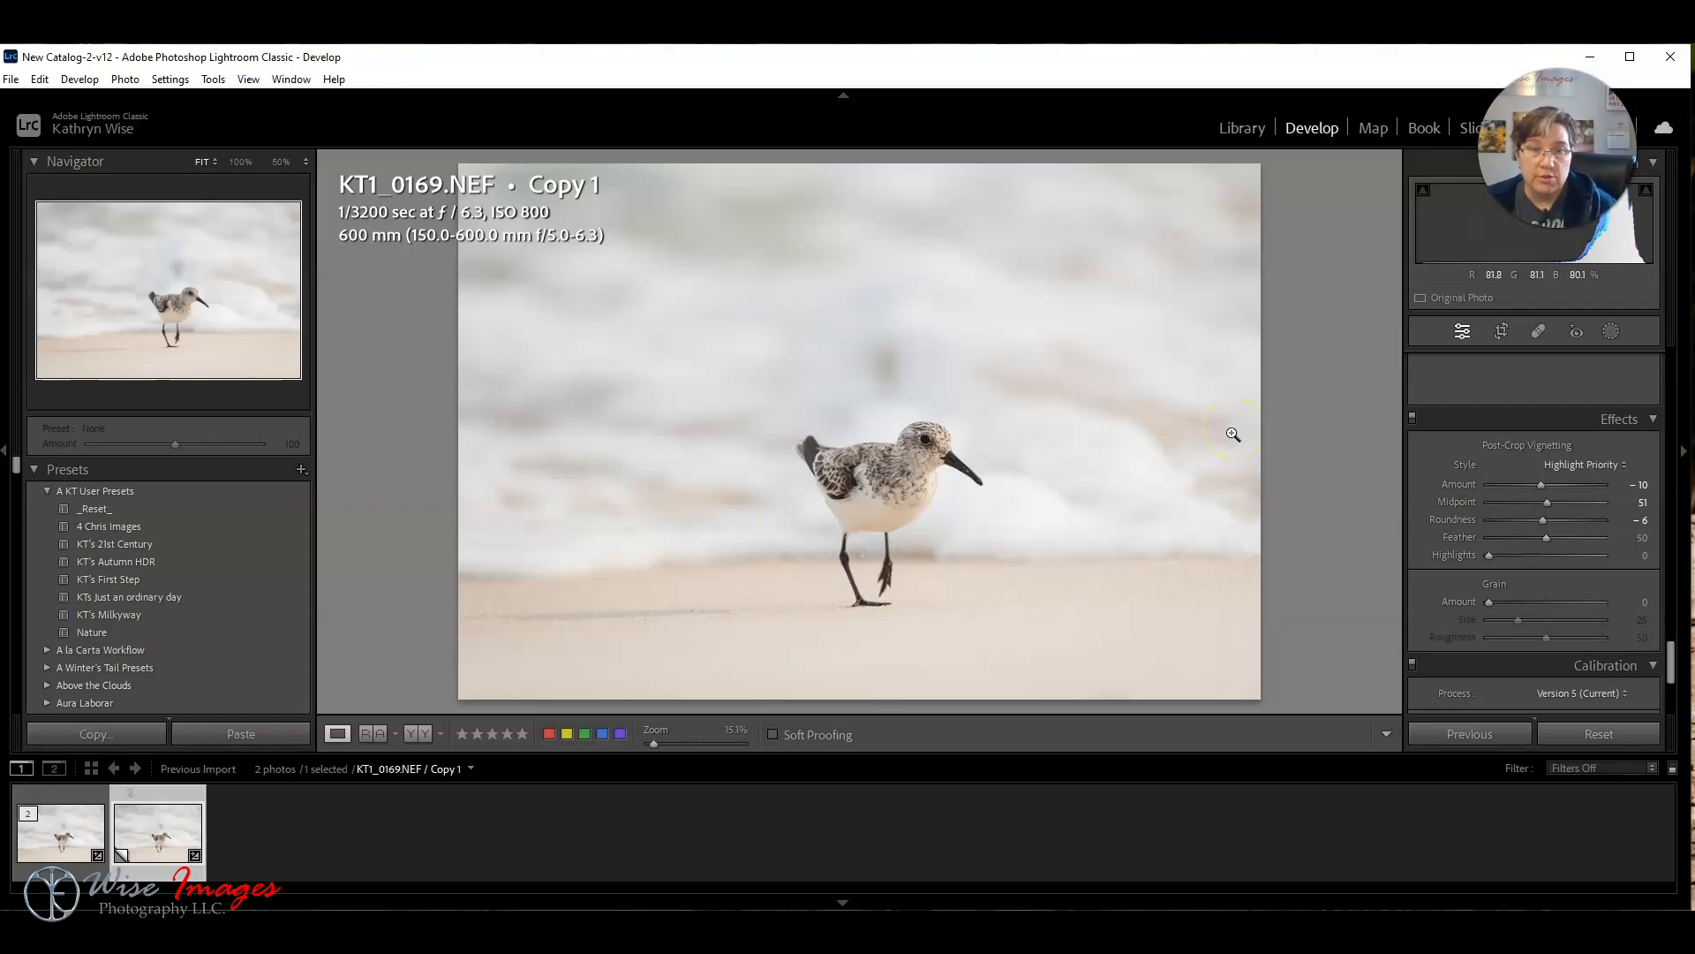
# Step: Raise the bird photo's exposure to +1.00 in the tone settings
pyautogui.scroll(10, 1490, 482)
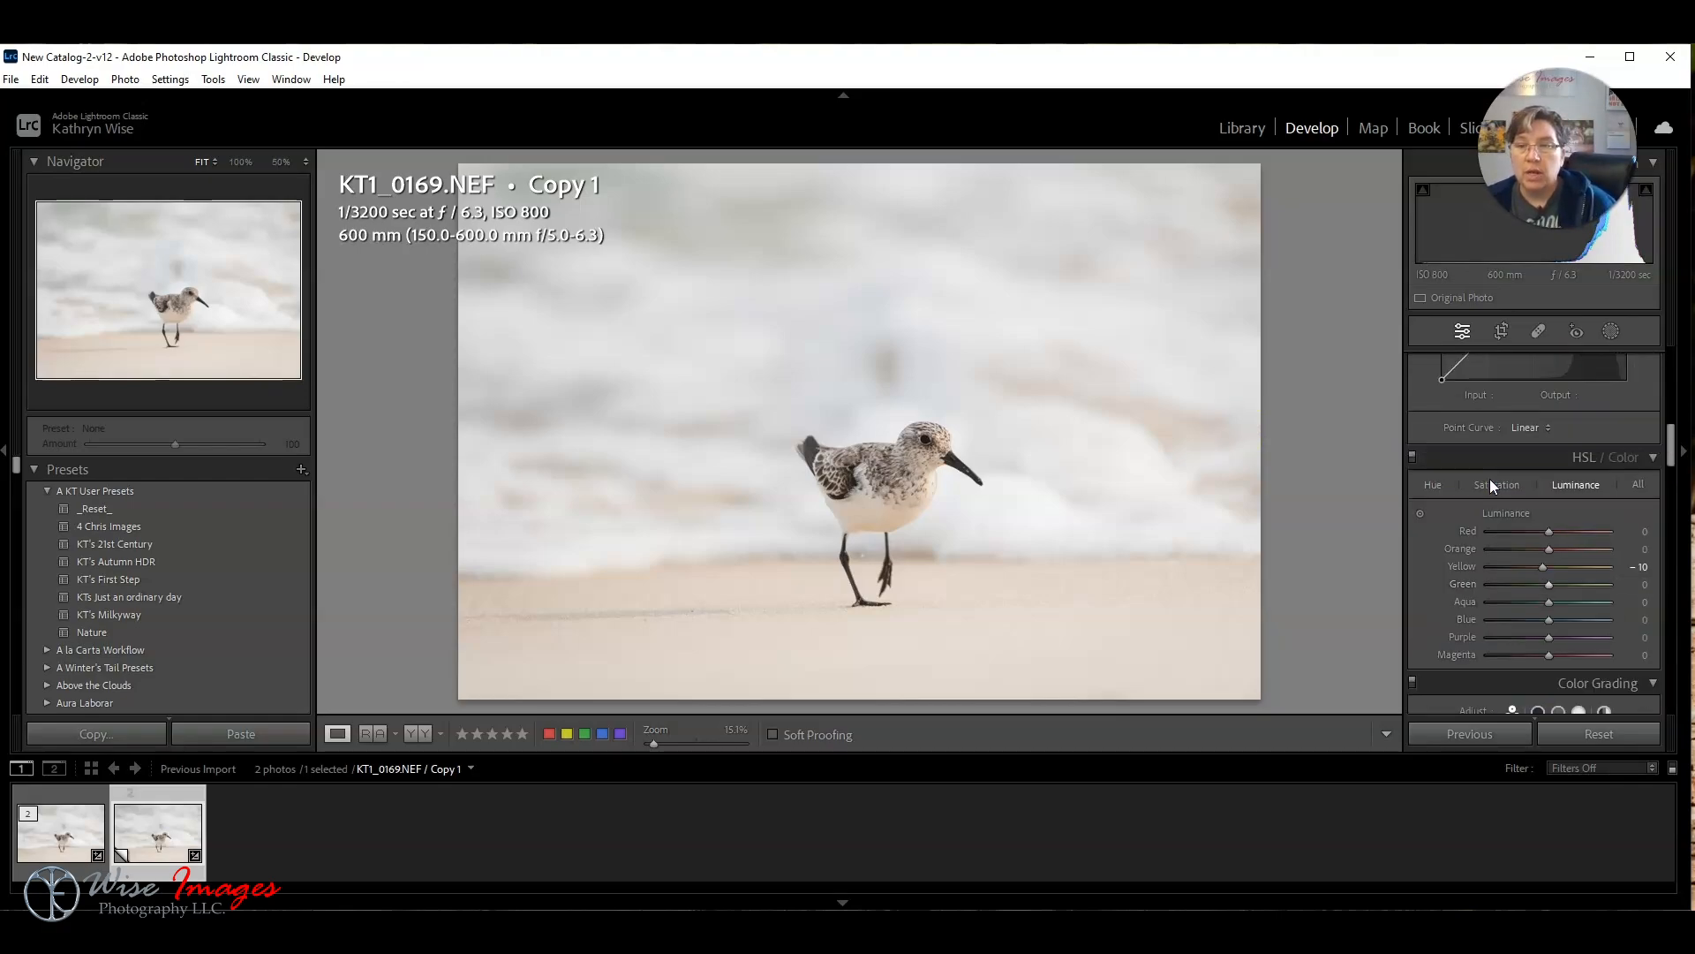
pyautogui.scroll(5, 1492, 478)
pyautogui.click(1632, 437)
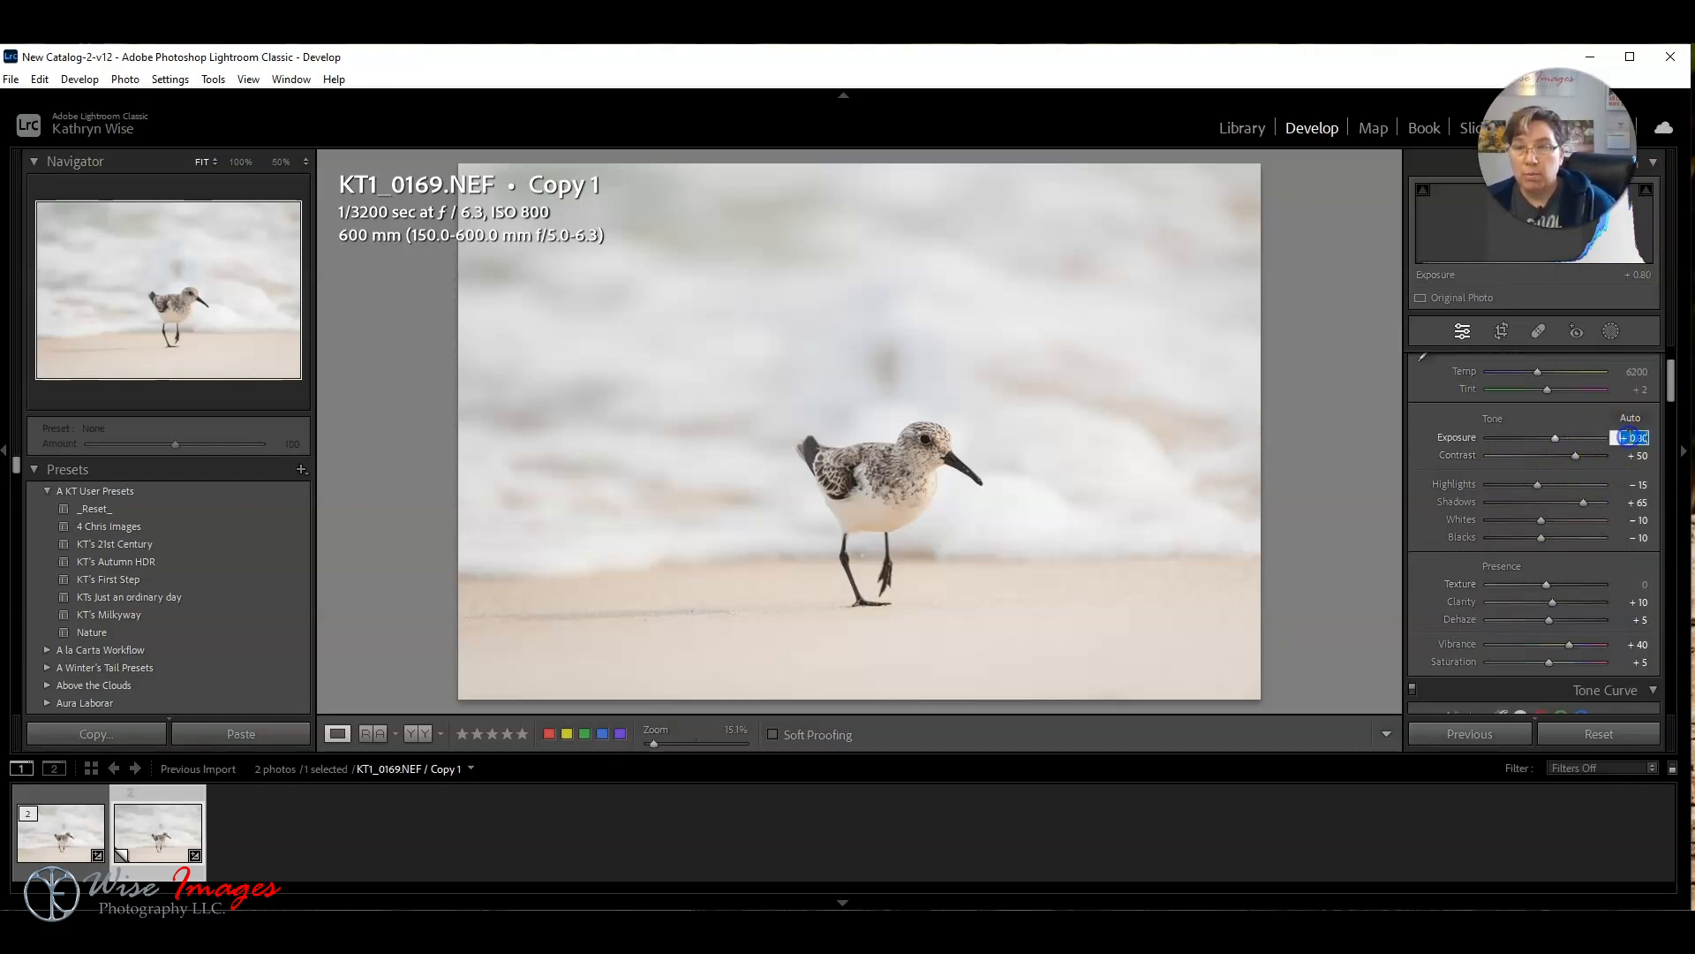
pyautogui.write('1')
pyautogui.press('Return')
pyautogui.click(1401, 442)
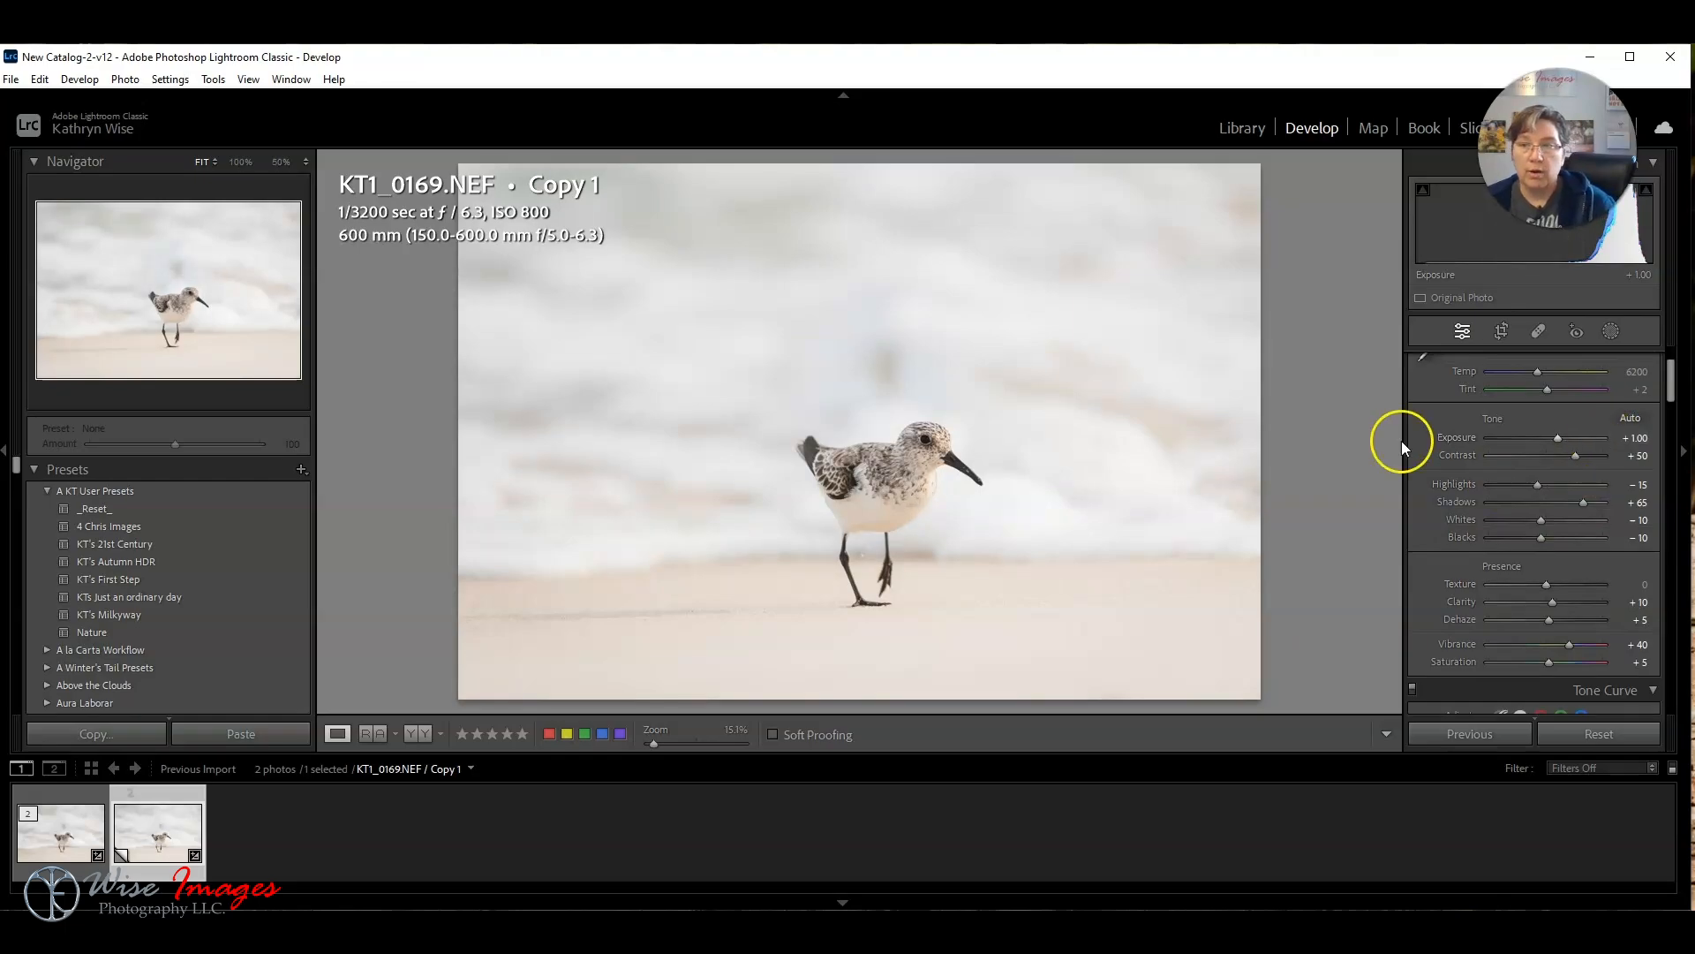